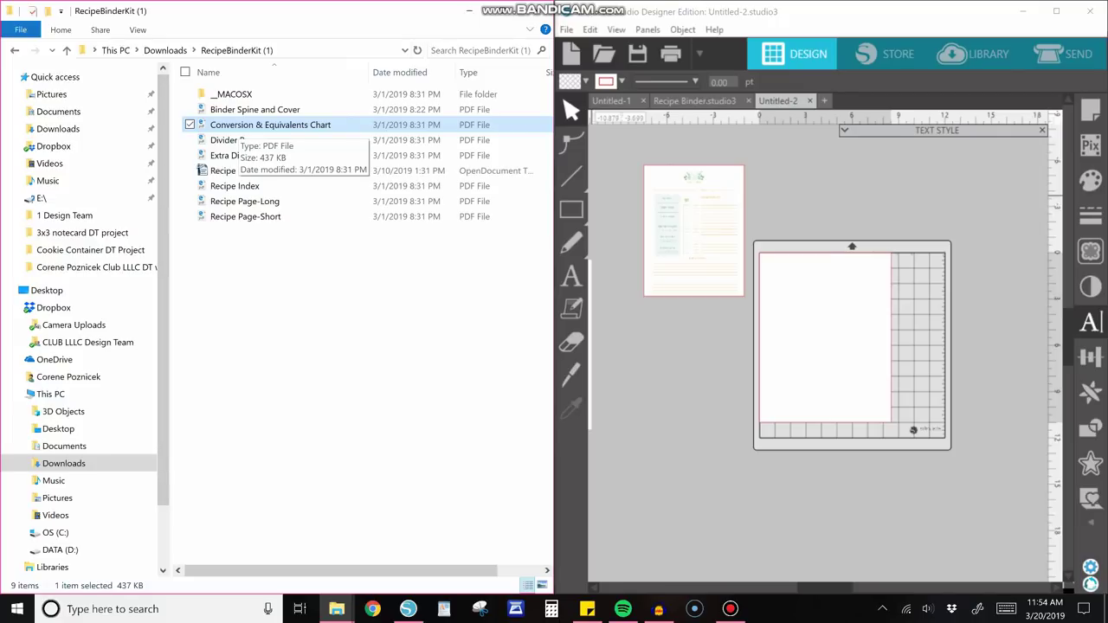
# Bring the Conversion & Equivalents Chart PDF into the Untitled-2 design, importing it as an image at 1200 dpi.
pyautogui.moveTo(235, 128); pyautogui.dragTo(901, 420)
pyautogui.click(782, 192)
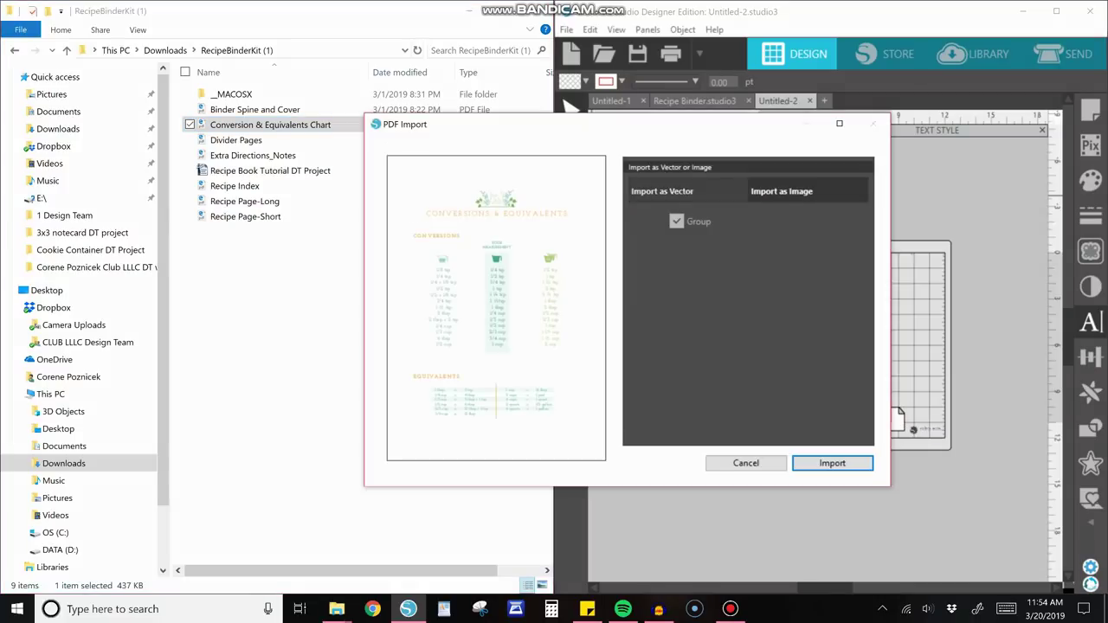
pyautogui.click(779, 227)
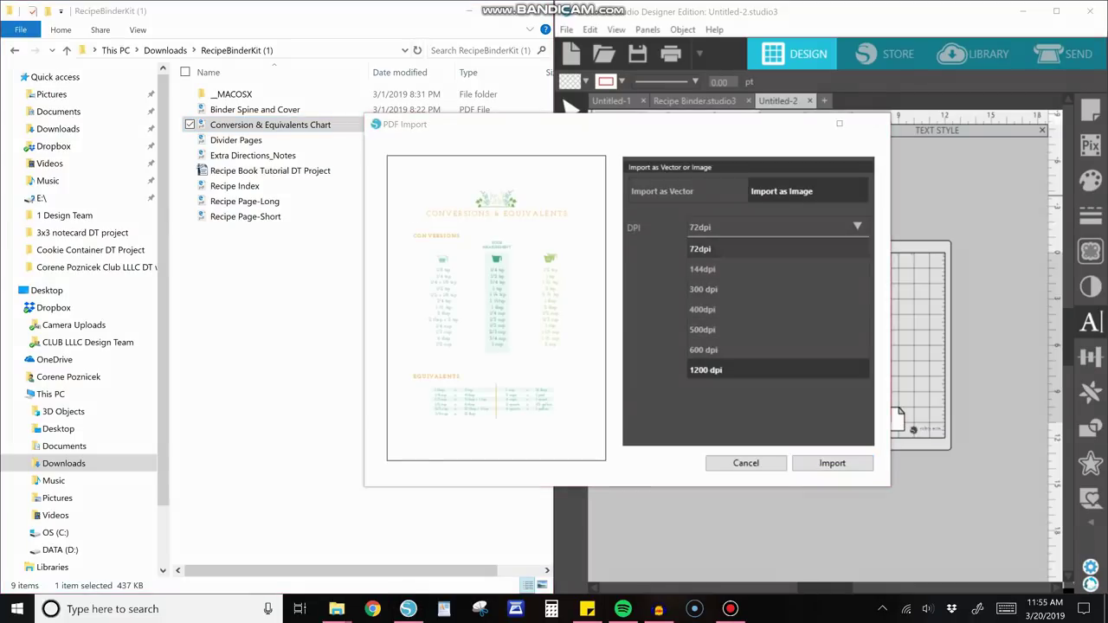
pyautogui.click(707, 370)
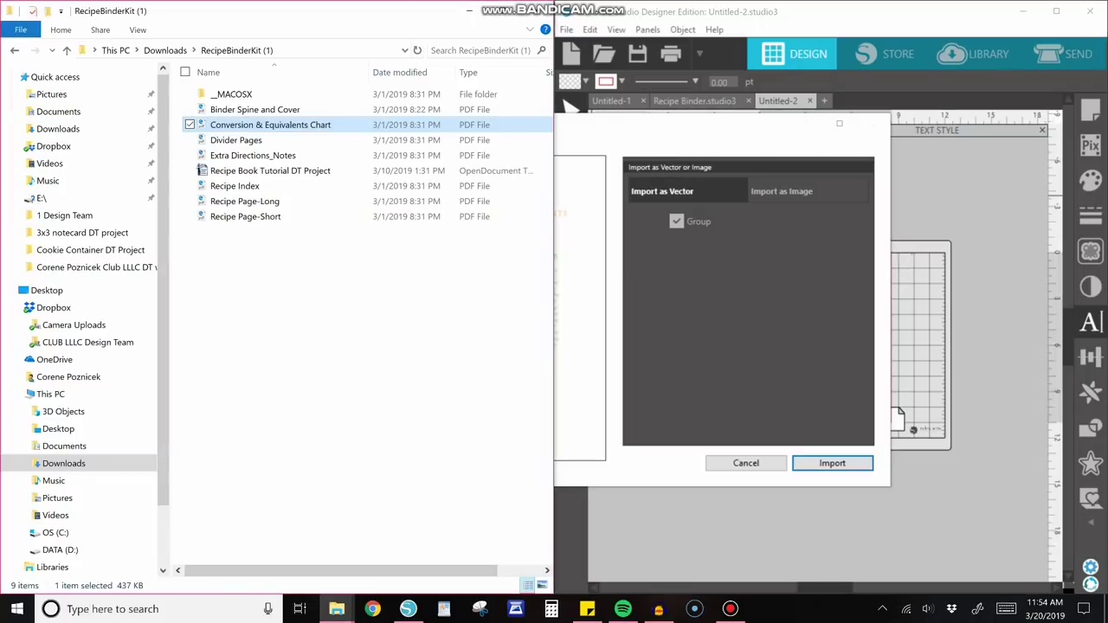
pyautogui.click(737, 303)
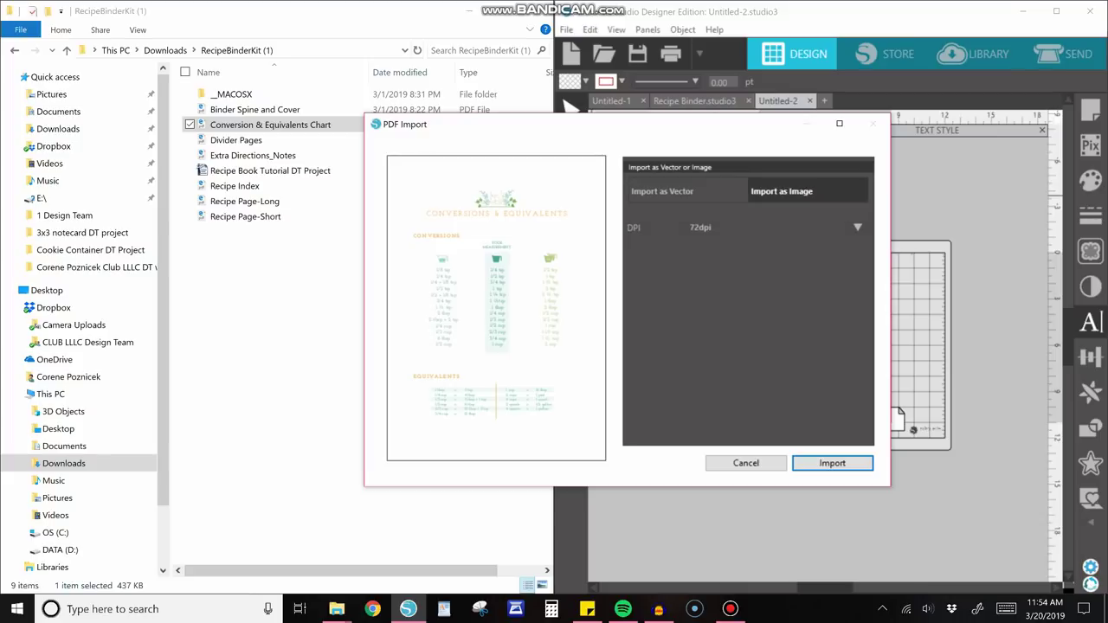
pyautogui.click(779, 227)
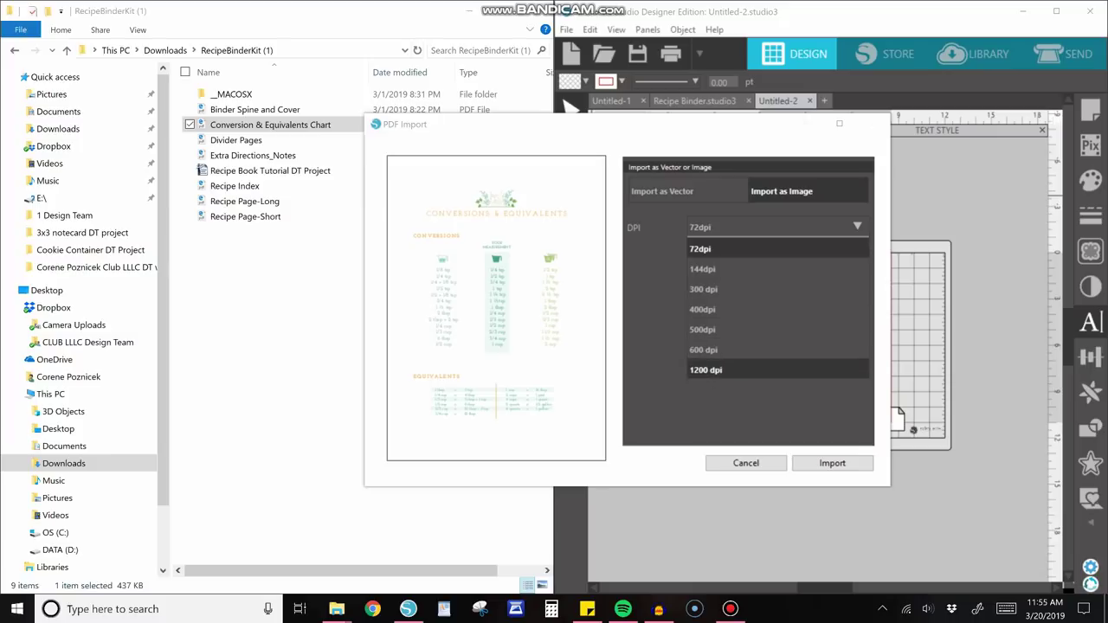
pyautogui.click(706, 370)
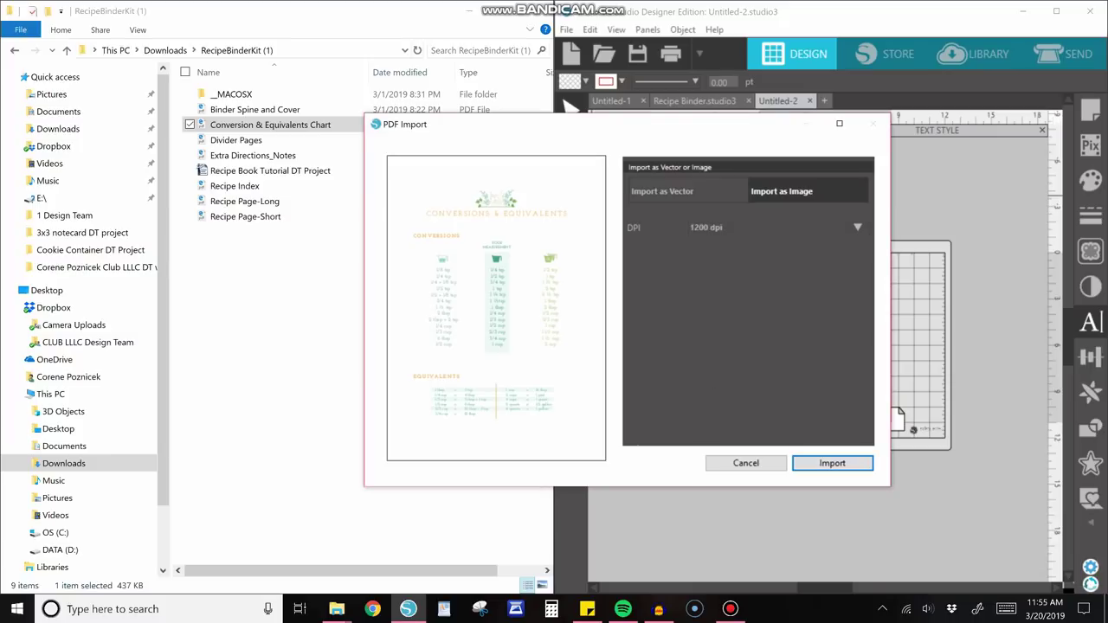
pyautogui.click(832, 463)
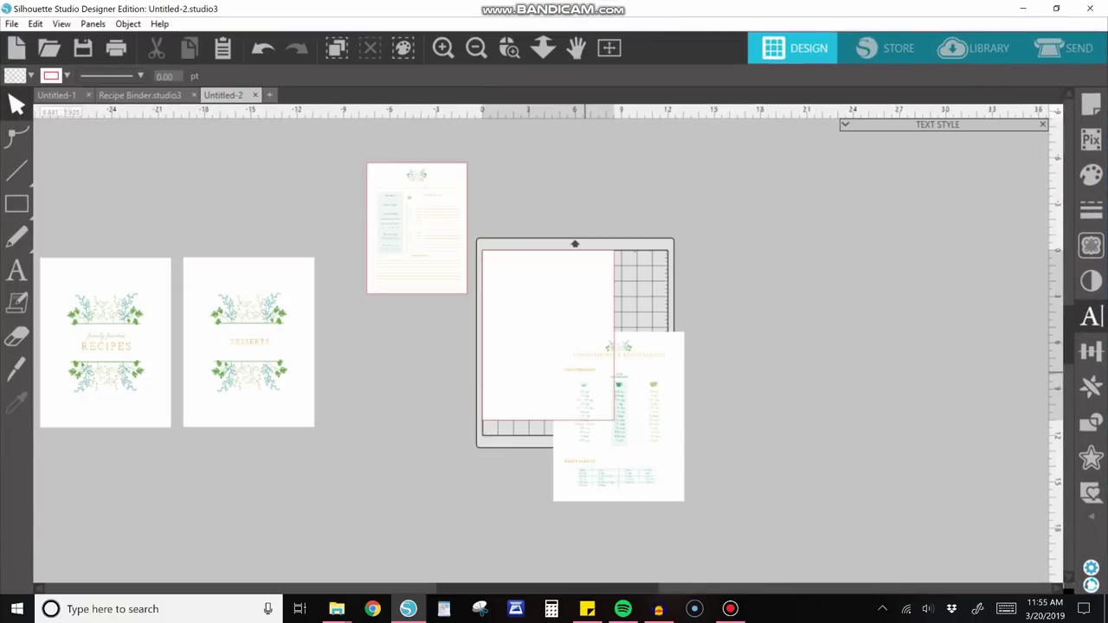
# Place the imported conversions chart squarely over the blank page on the mat.
pyautogui.moveTo(598, 381); pyautogui.dragTo(525, 300)
pyautogui.click(608, 191)
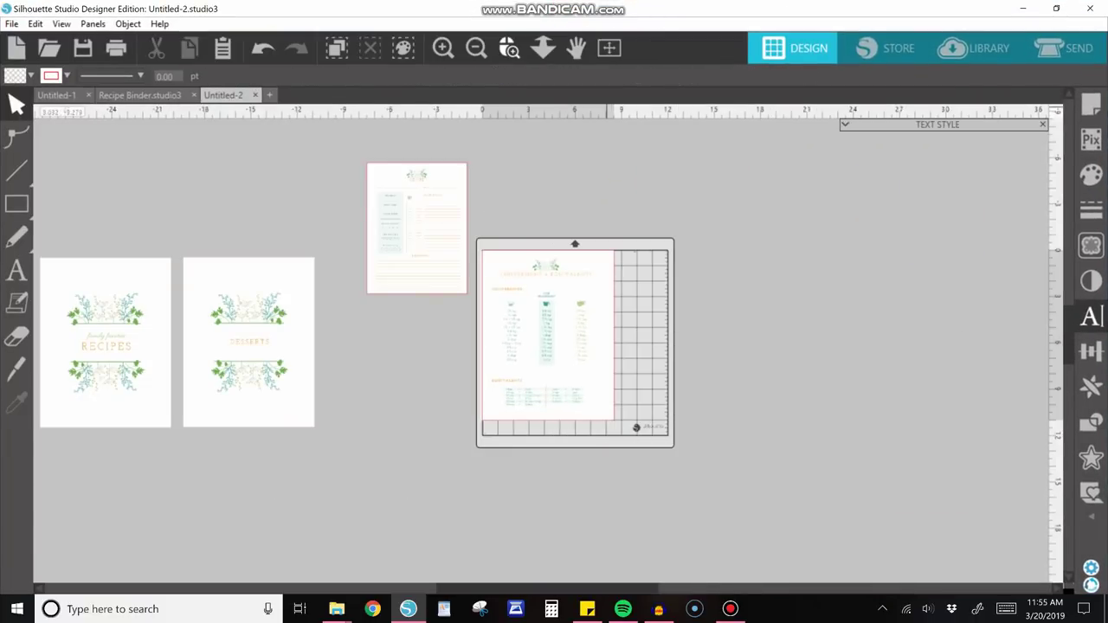
pyautogui.click(609, 48)
pyautogui.moveTo(539, 267)
pyautogui.mouseDown()
pyautogui.moveTo(878, 272)
pyautogui.moveTo(561, 253)
pyautogui.moveTo(541, 266)
pyautogui.mouseUp()
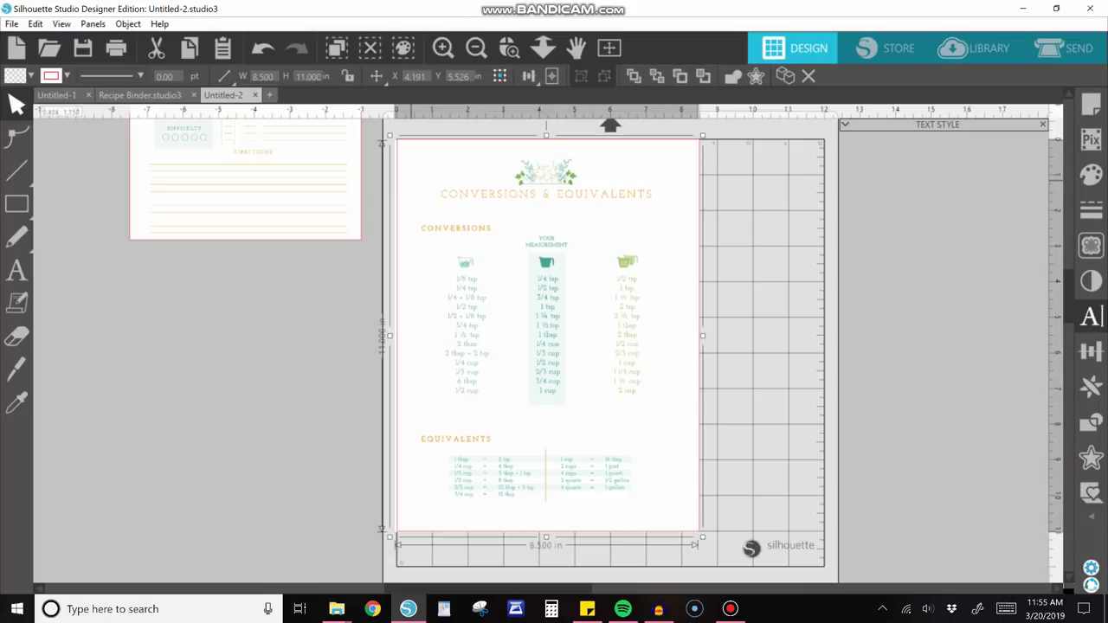
# Scale the conversions chart down to about 5.7 × 7.4 in and move it off the mat, below the recipe page.
pyautogui.moveTo(390, 136); pyautogui.dragTo(488, 262)
pyautogui.click(313, 200)
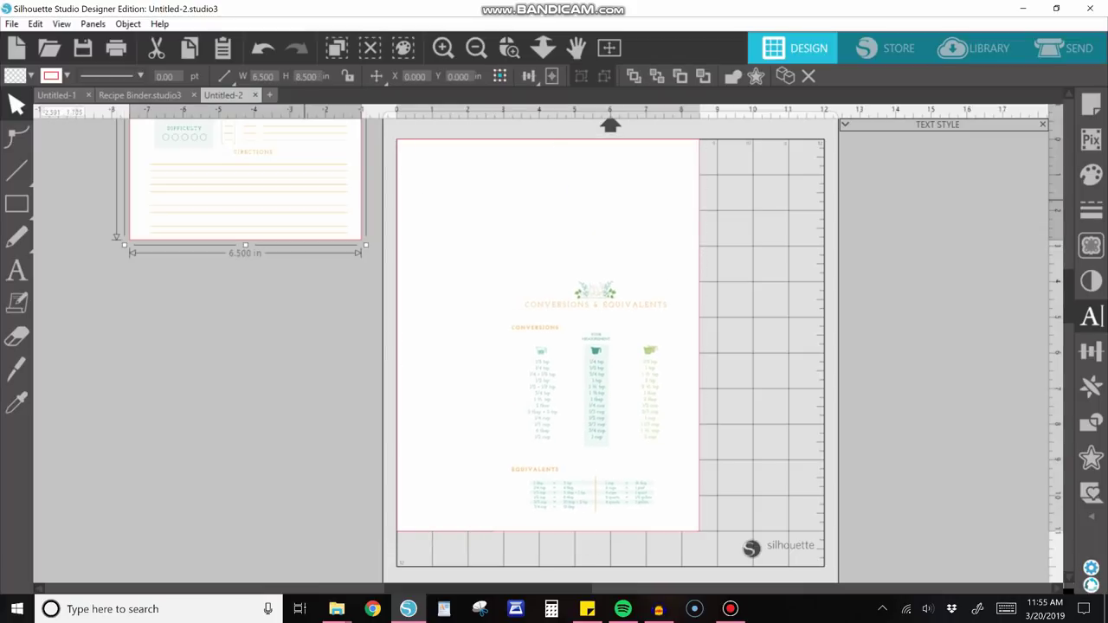
pyautogui.moveTo(604, 368); pyautogui.dragTo(242, 386)
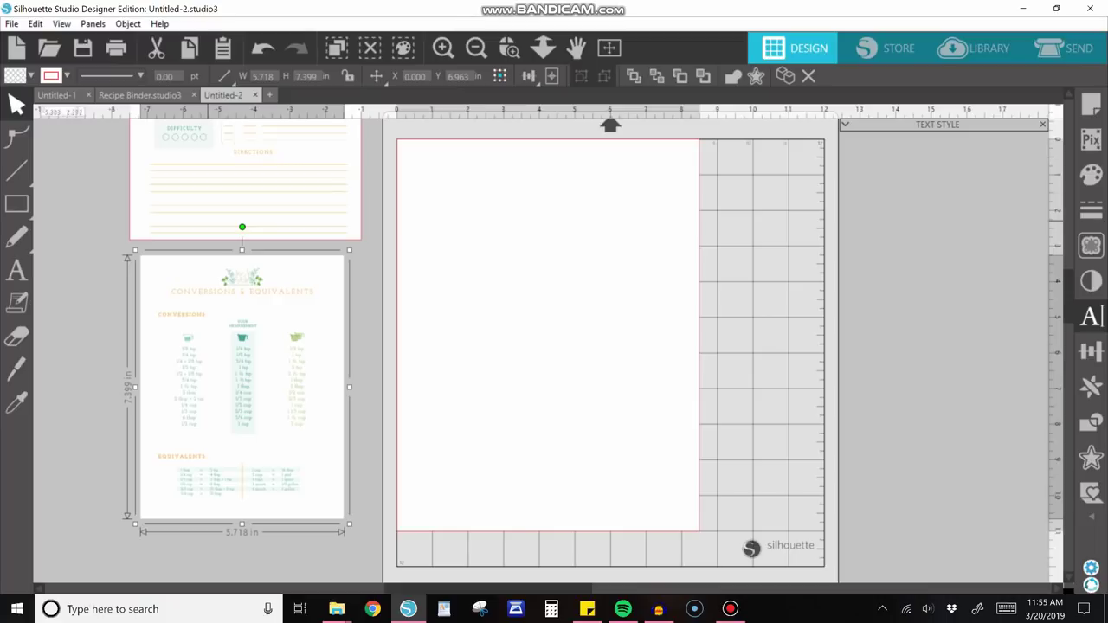
# Move the conversions chart and recipe page over the mat's upper area, and bring the Desserts page into the free space beside the mat.
pyautogui.click(477, 47)
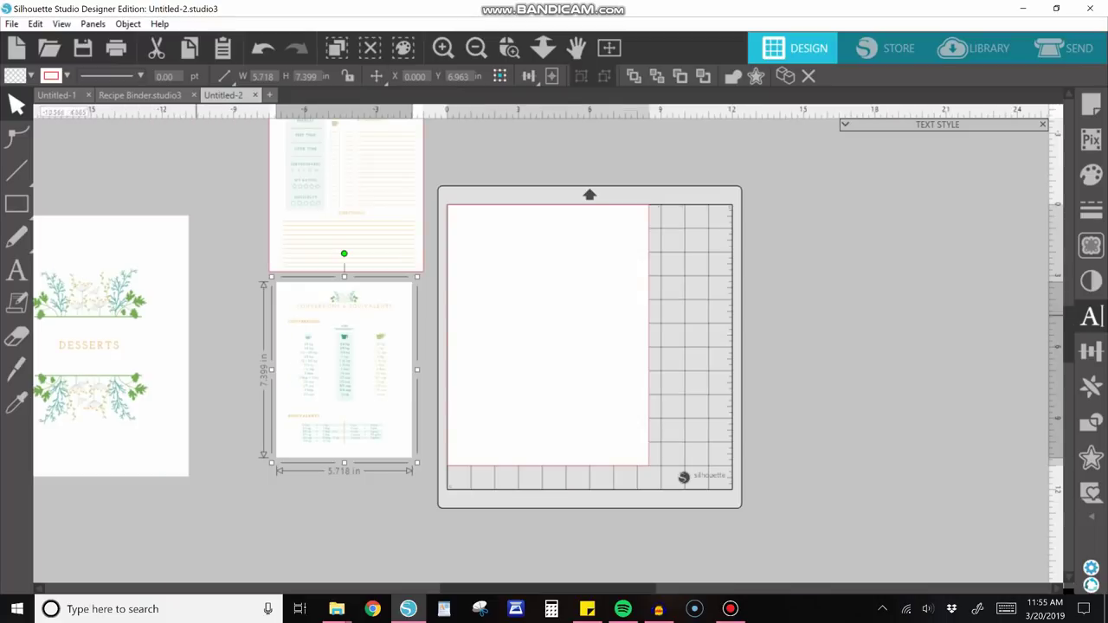
pyautogui.moveTo(162, 352); pyautogui.dragTo(293, 350)
pyautogui.moveTo(368, 351); pyautogui.dragTo(583, 149)
pyautogui.moveTo(386, 190); pyautogui.dragTo(694, 199)
pyautogui.moveTo(311, 321); pyautogui.dragTo(349, 323)
pyautogui.press('Escape')
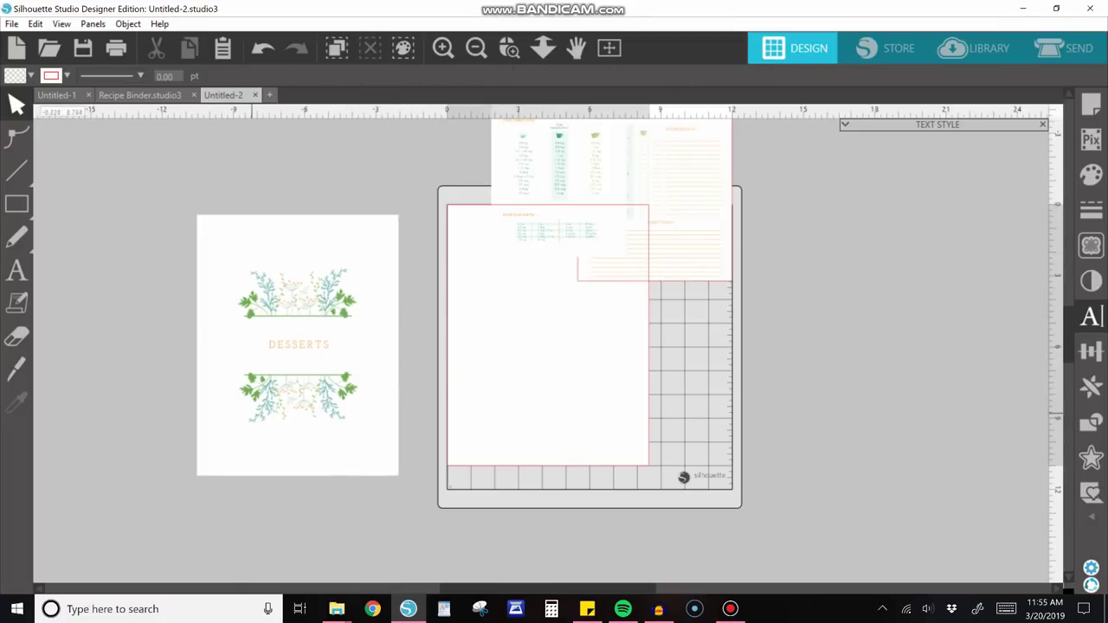
# Draw a rectangle about 6.28 × 6.98 in around the Desserts artwork and centre it on the Desserts page.
pyautogui.click(16, 204)
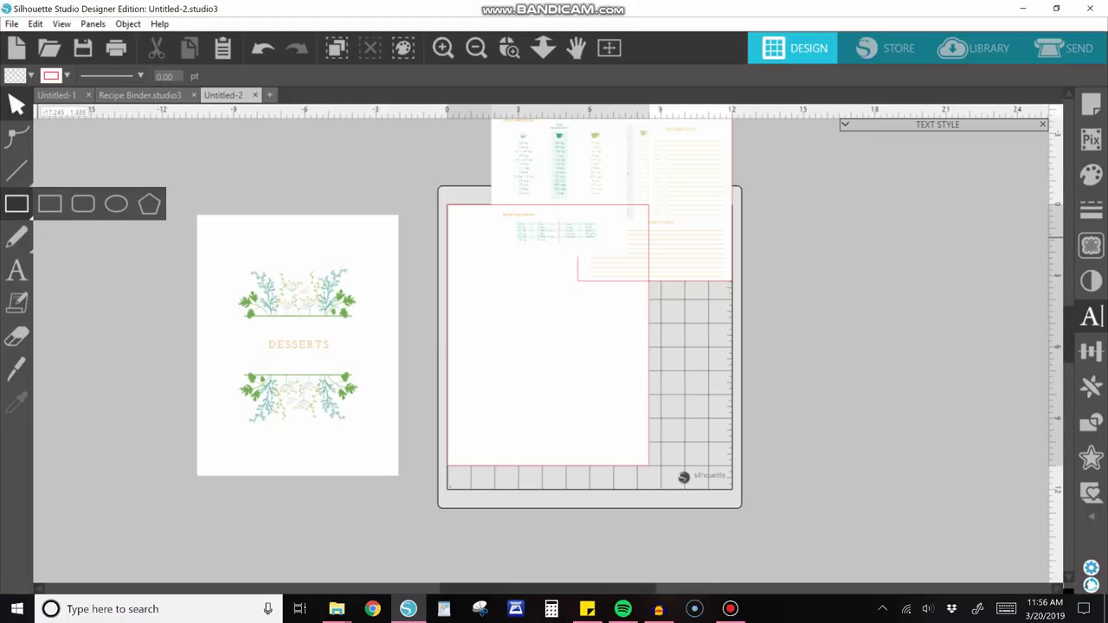
pyautogui.click(50, 204)
pyautogui.moveTo(221, 250); pyautogui.dragTo(370, 418)
pyautogui.moveTo(166, 211); pyautogui.dragTo(308, 341)
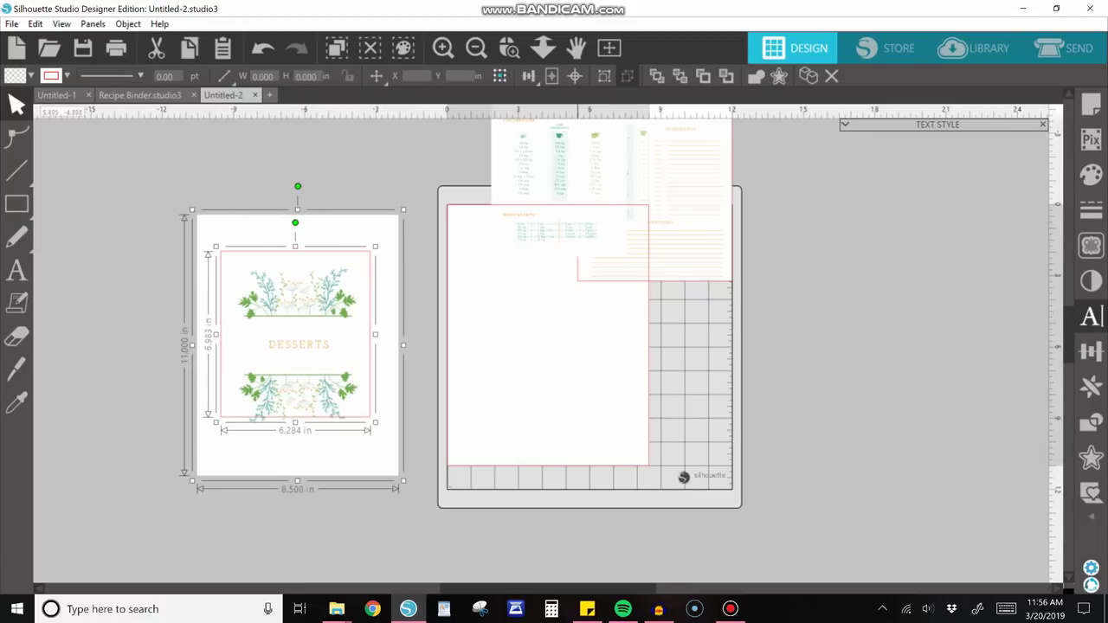
pyautogui.click(575, 76)
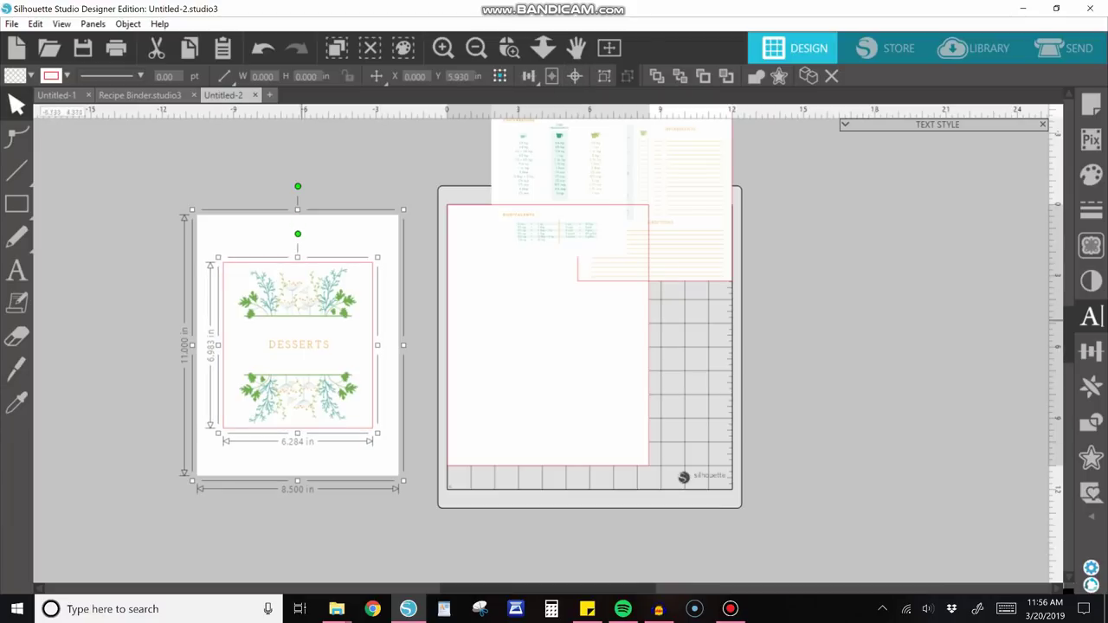
pyautogui.click(230, 180)
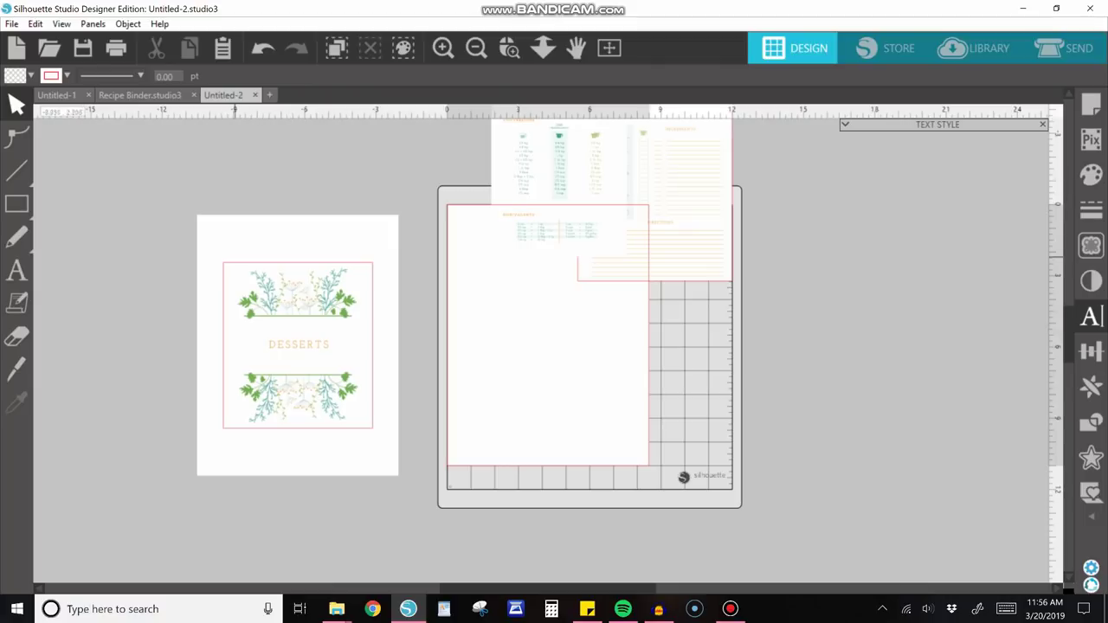
# Crop the Desserts page to the rectangle drawn around its artwork.
pyautogui.moveTo(198, 182); pyautogui.dragTo(330, 378)
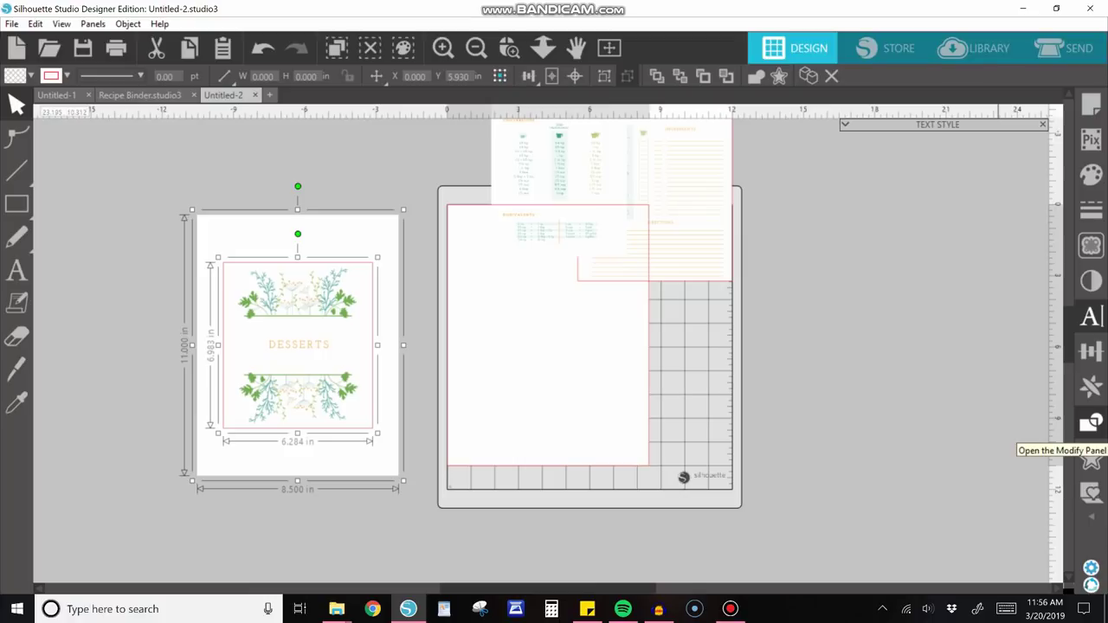
pyautogui.click(1091, 386)
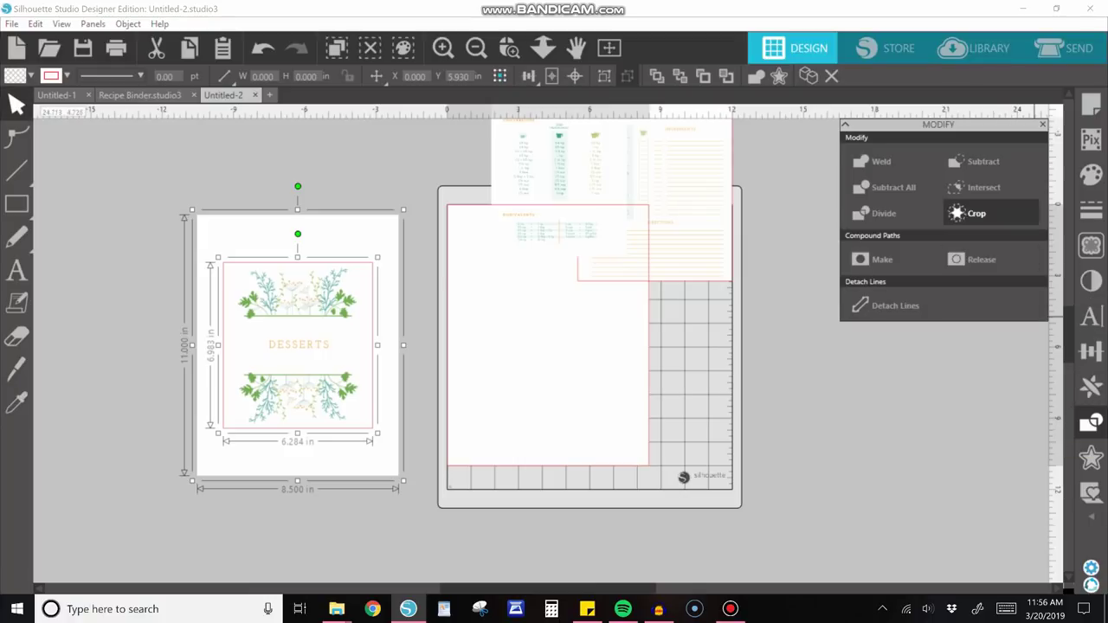
pyautogui.click(974, 214)
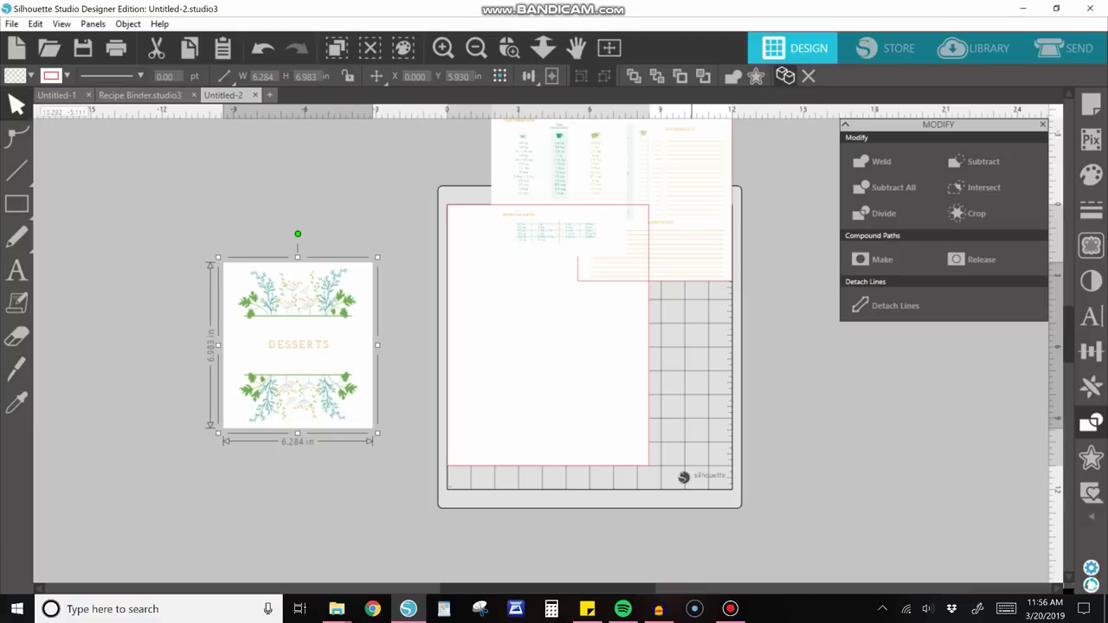
# Duplicate the cropped Desserts page and arrange the two copies side by side next to the mat.
pyautogui.press('Right')
pyautogui.moveTo(353, 343); pyautogui.dragTo(449, 334)
pyautogui.moveTo(294, 344); pyautogui.dragTo(201, 338)
pyautogui.click(389, 335)
pyautogui.moveTo(389, 335); pyautogui.dragTo(350, 339)
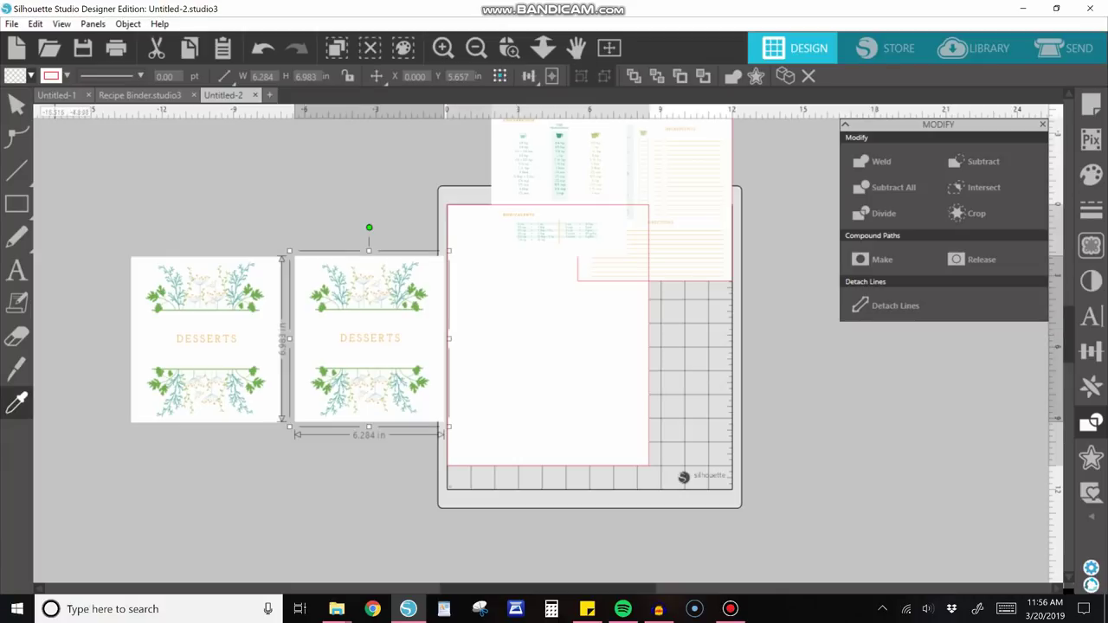
# Remove the artwork fill from the copy nearest the mat and give it a red outline.
pyautogui.click(32, 76)
pyautogui.click(130, 109)
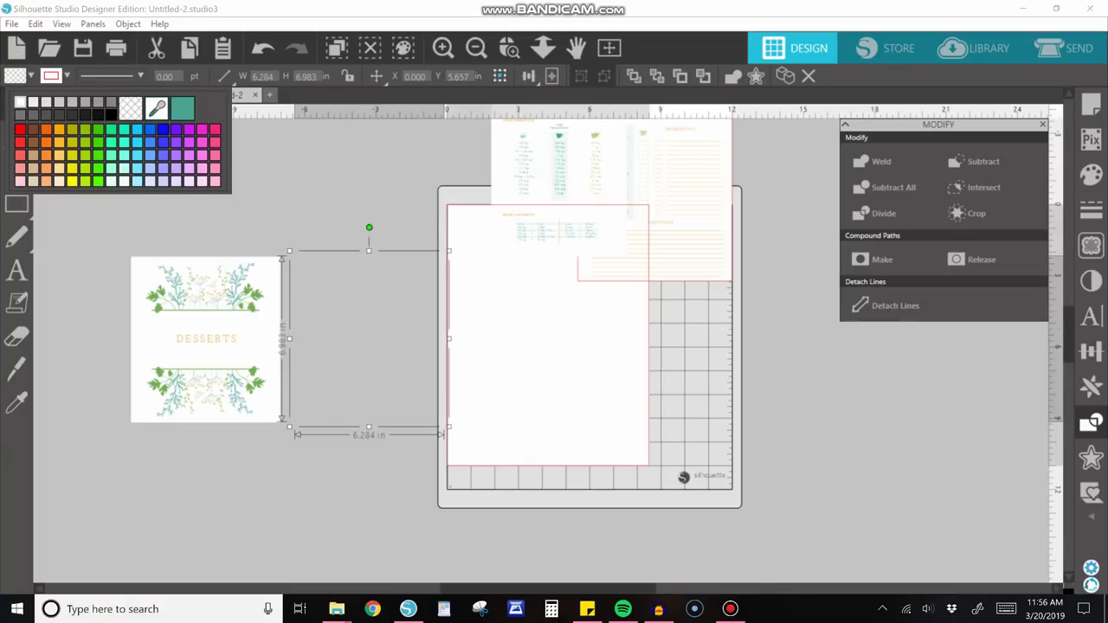
pyautogui.click(88, 228)
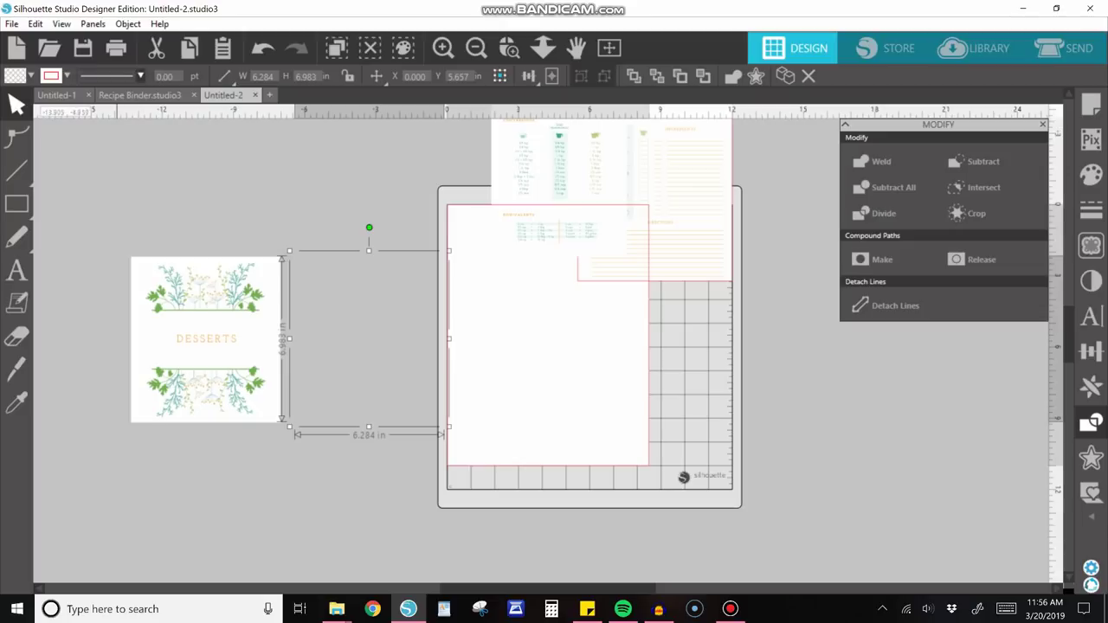
pyautogui.click(68, 76)
pyautogui.click(57, 131)
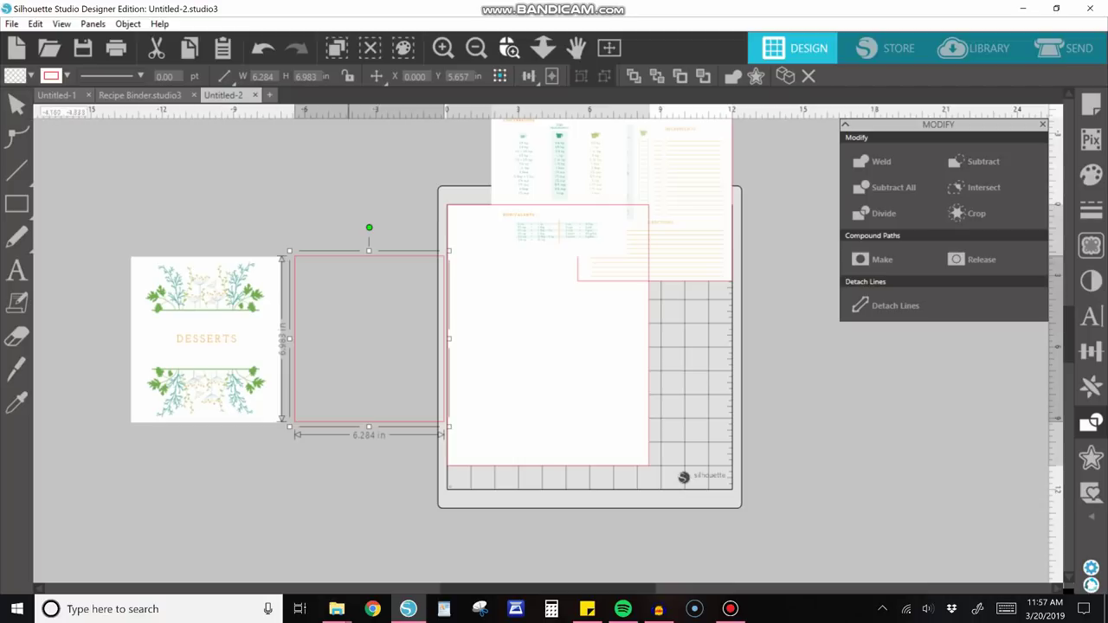
# Fill the empty outlined rectangle with the leaf green sampled from the Desserts artwork.
pyautogui.moveTo(345, 320); pyautogui.dragTo(386, 345)
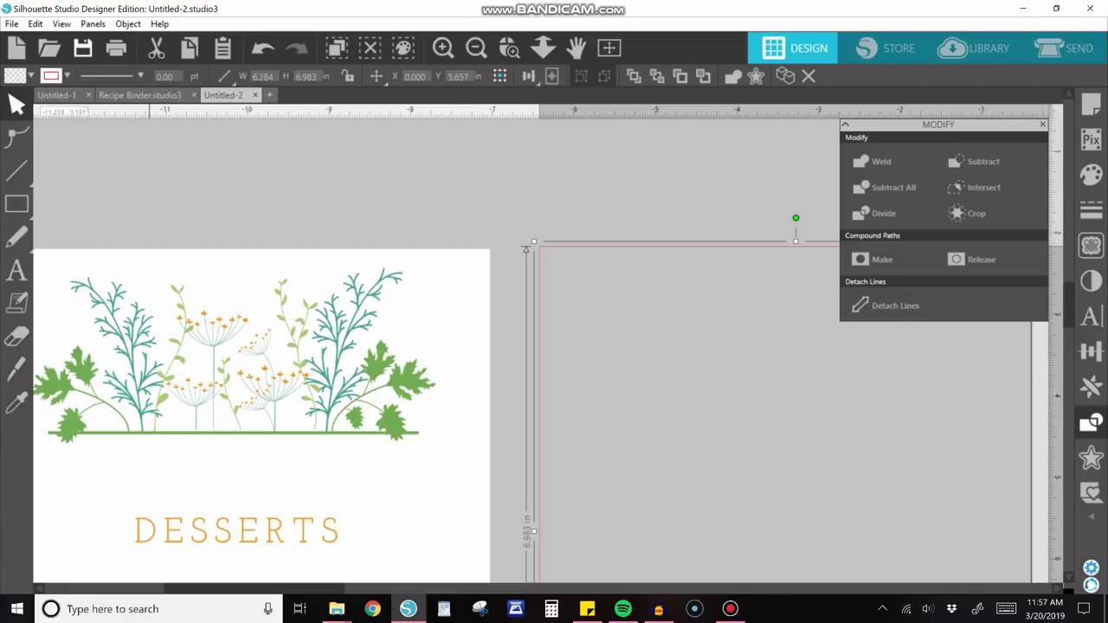
pyautogui.click(16, 403)
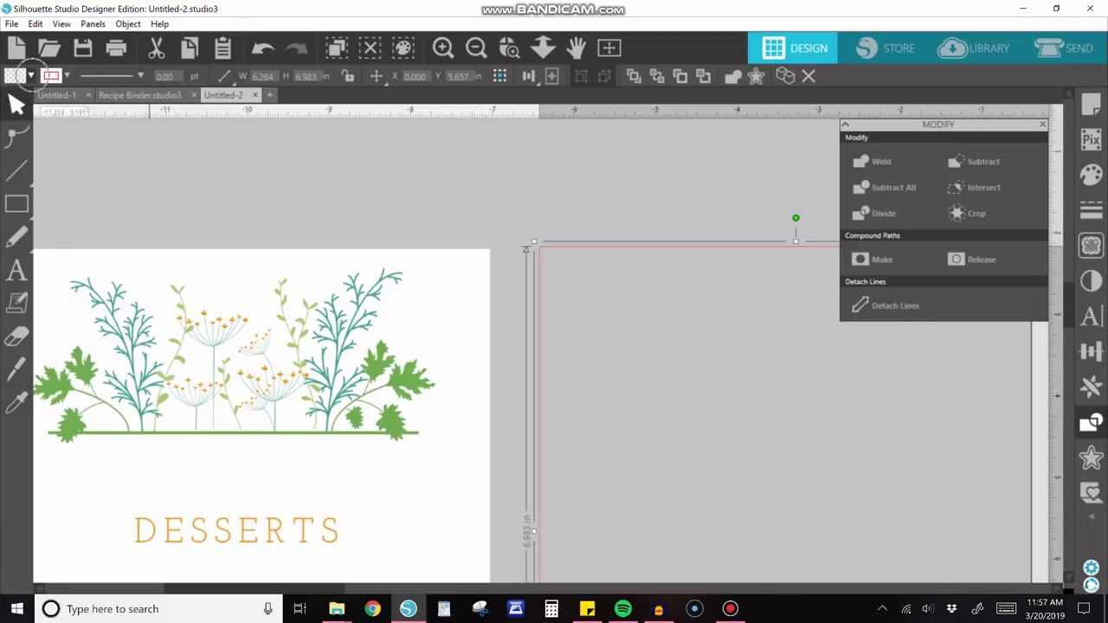
pyautogui.click(32, 75)
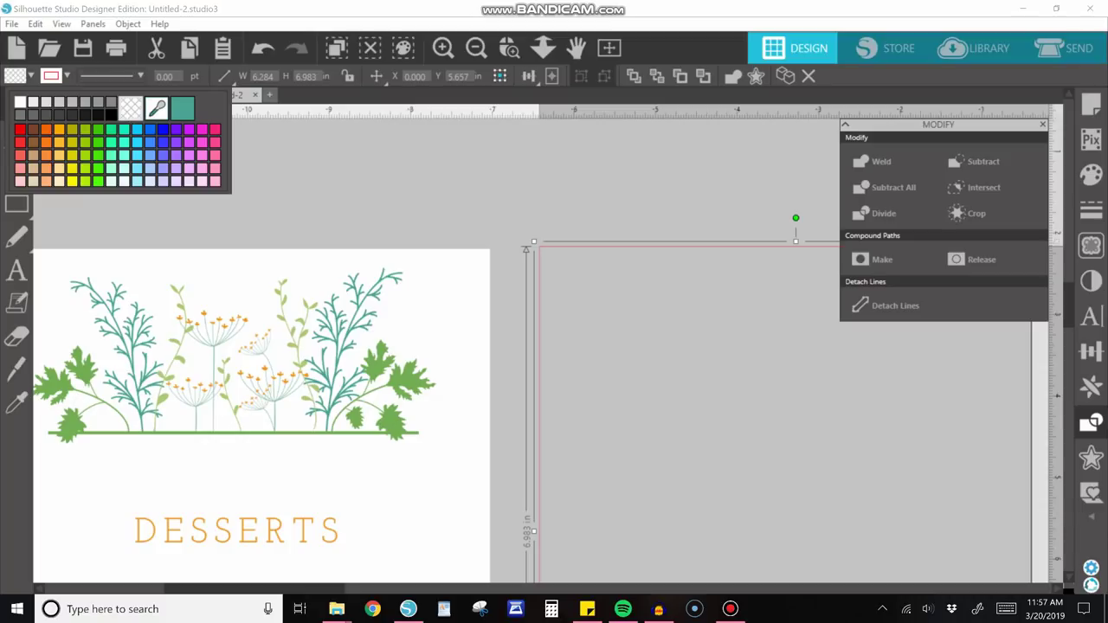
pyautogui.click(156, 107)
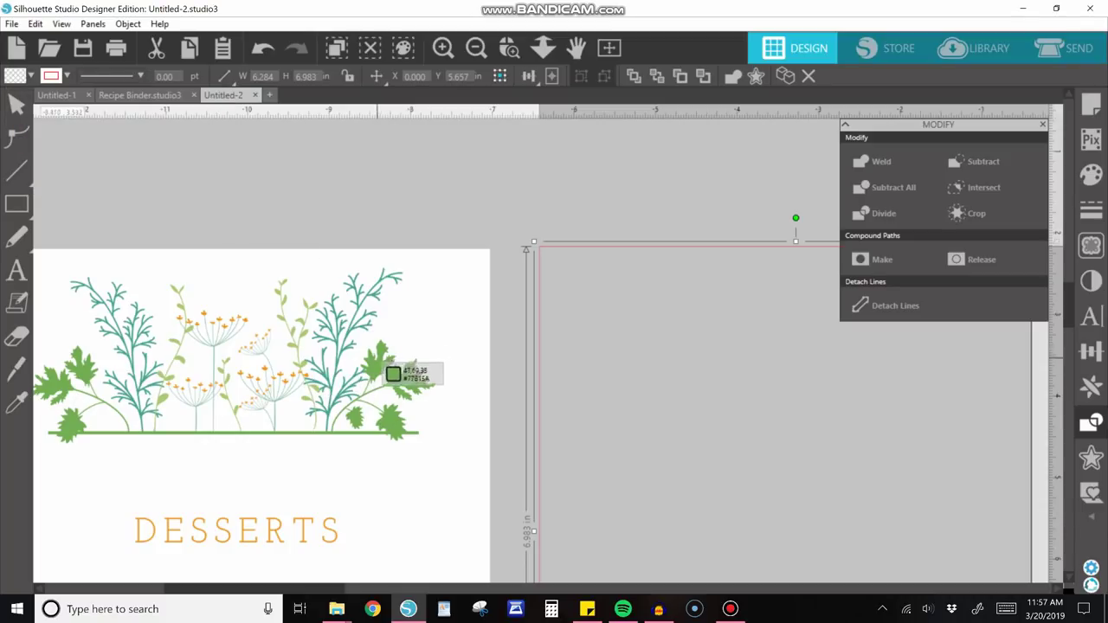
pyautogui.click(392, 384)
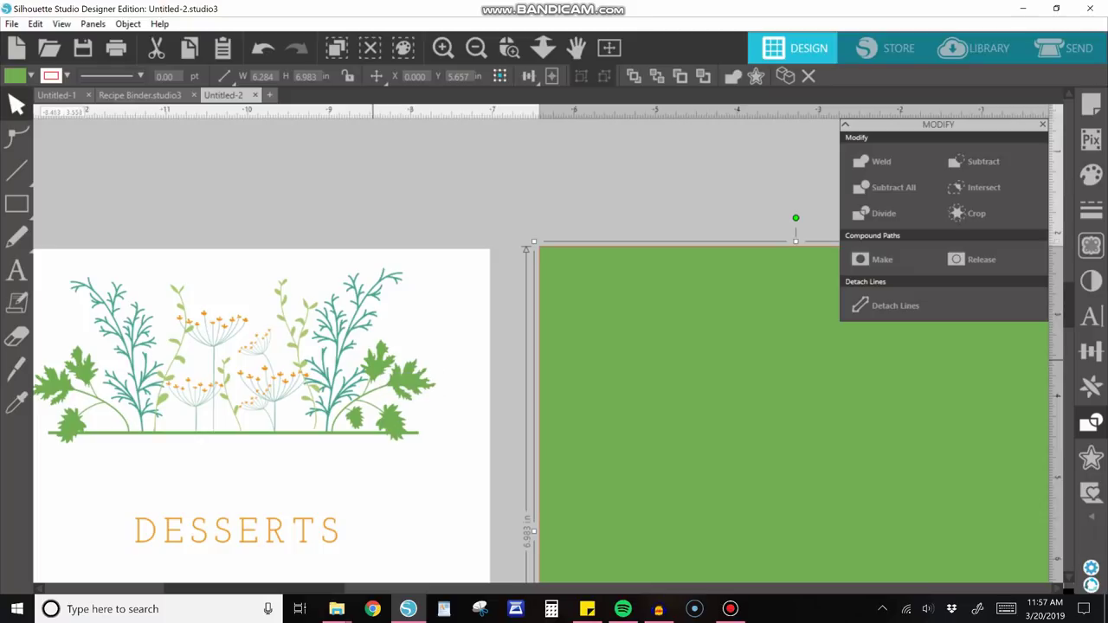
# Fill the rectangle beside the Desserts page with the teal sampled from the artwork's branches.
pyautogui.click(31, 76)
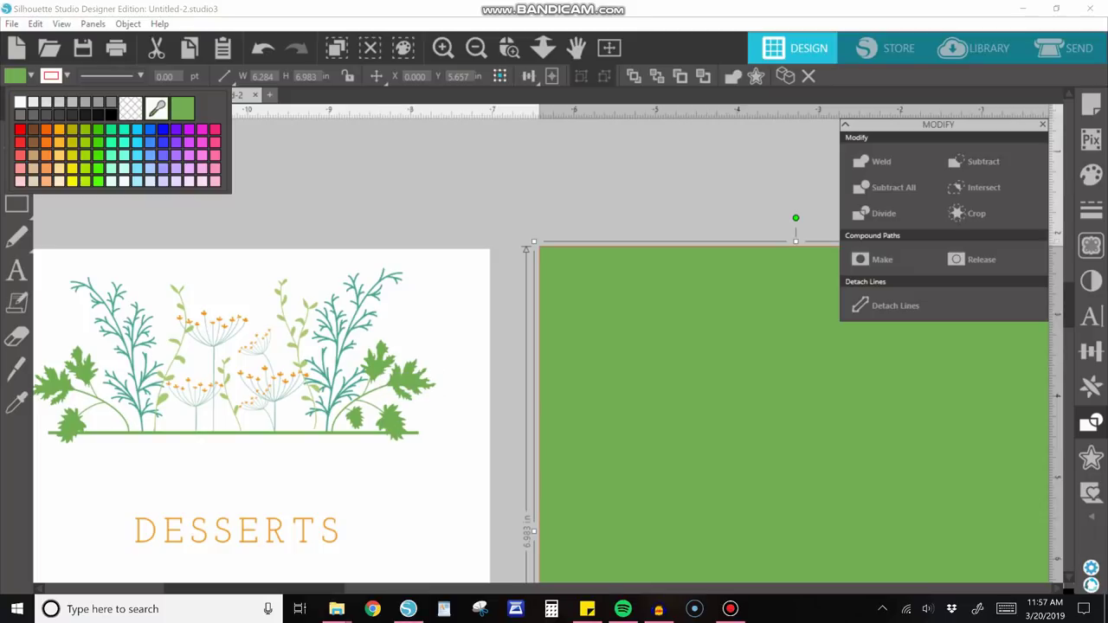
pyautogui.click(157, 107)
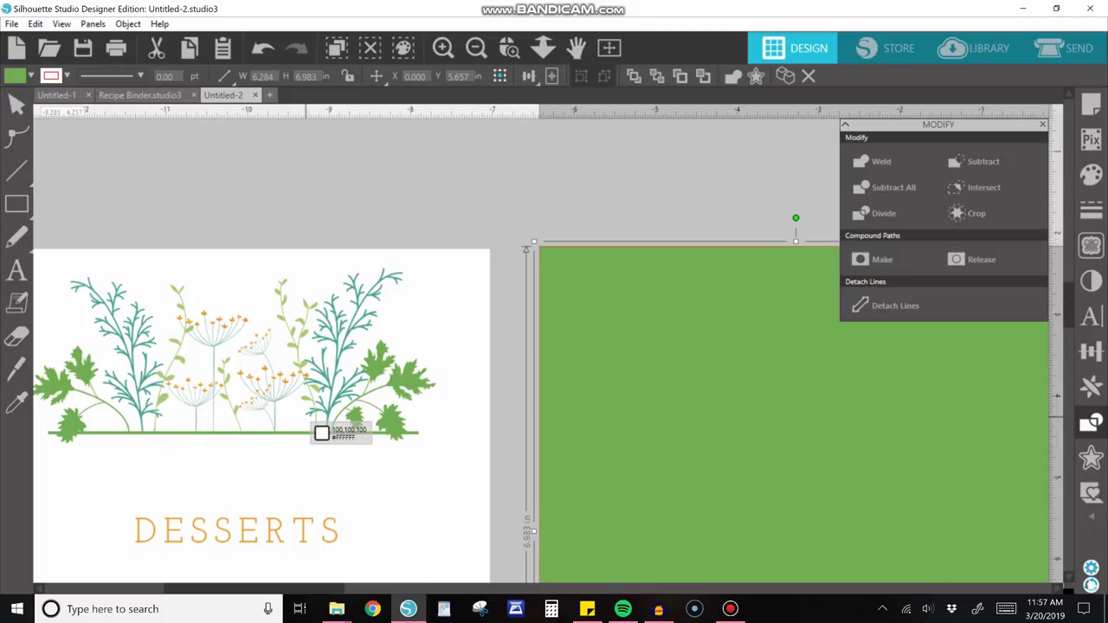
pyautogui.click(336, 424)
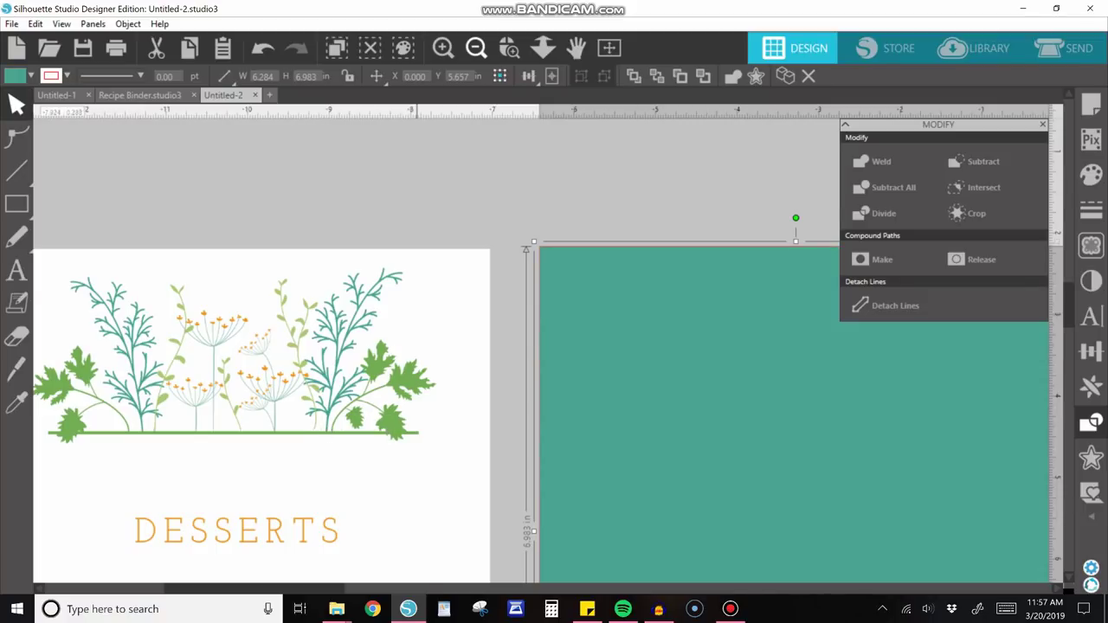
# Move the Desserts page so it overlaps the teal rectangle and bring it to the front.
pyautogui.click(476, 47)
pyautogui.click(475, 48)
pyautogui.moveTo(388, 391); pyautogui.dragTo(478, 391)
pyautogui.rightClick(478, 392)
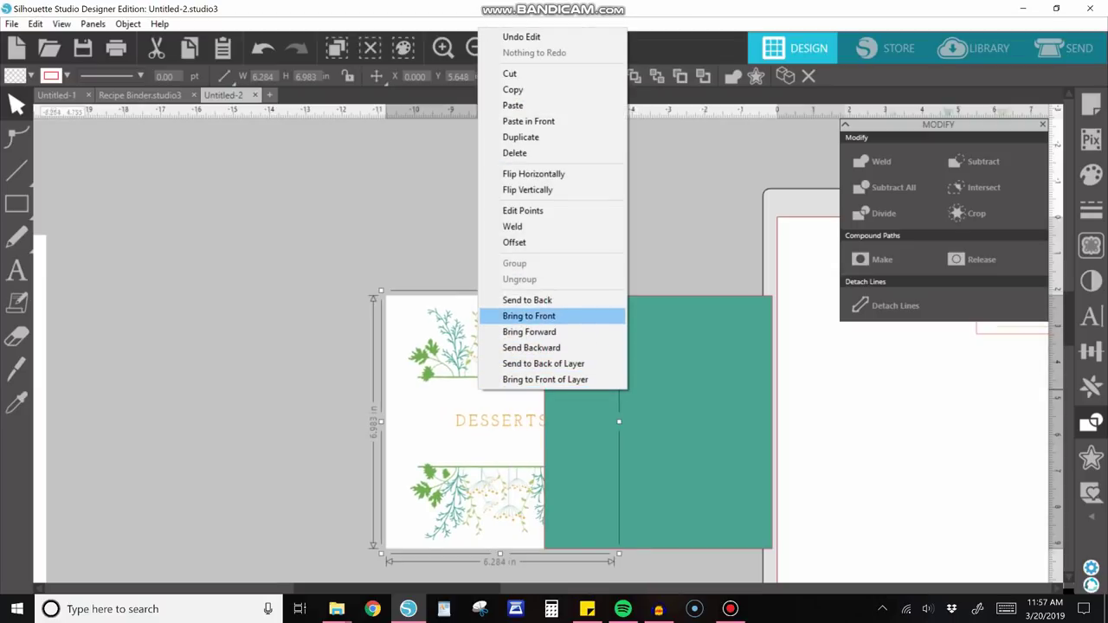
pyautogui.click(510, 316)
# Centre the Desserts page and teal rectangle on each other, and move them together farther from the mat.
pyautogui.moveTo(476, 219); pyautogui.dragTo(613, 365)
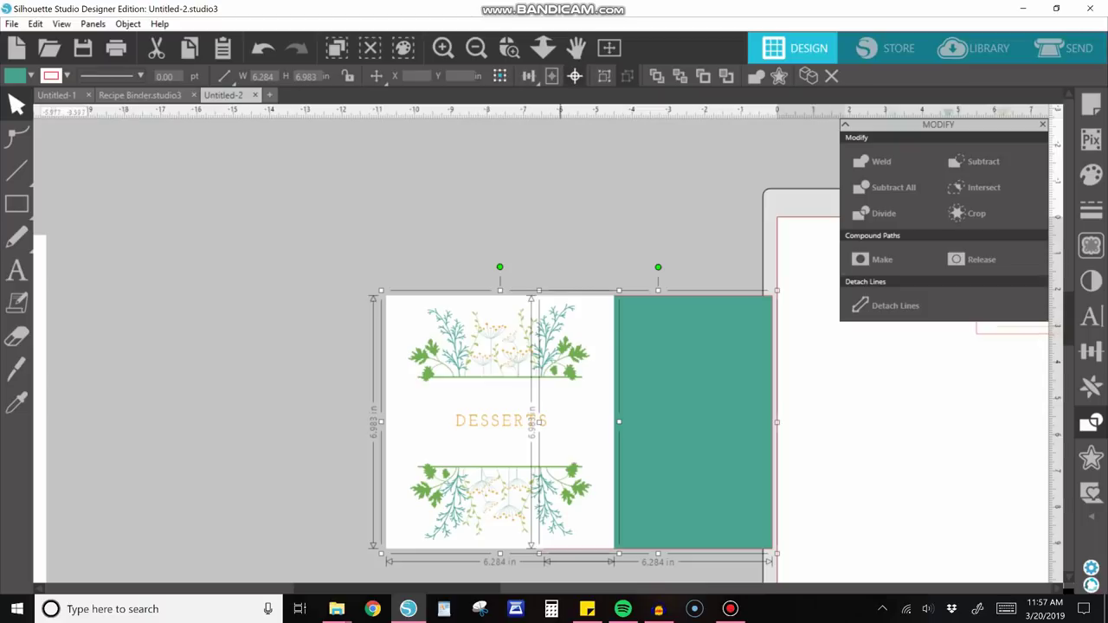
pyautogui.click(575, 76)
pyautogui.moveTo(598, 325); pyautogui.dragTo(502, 286)
pyautogui.click(604, 244)
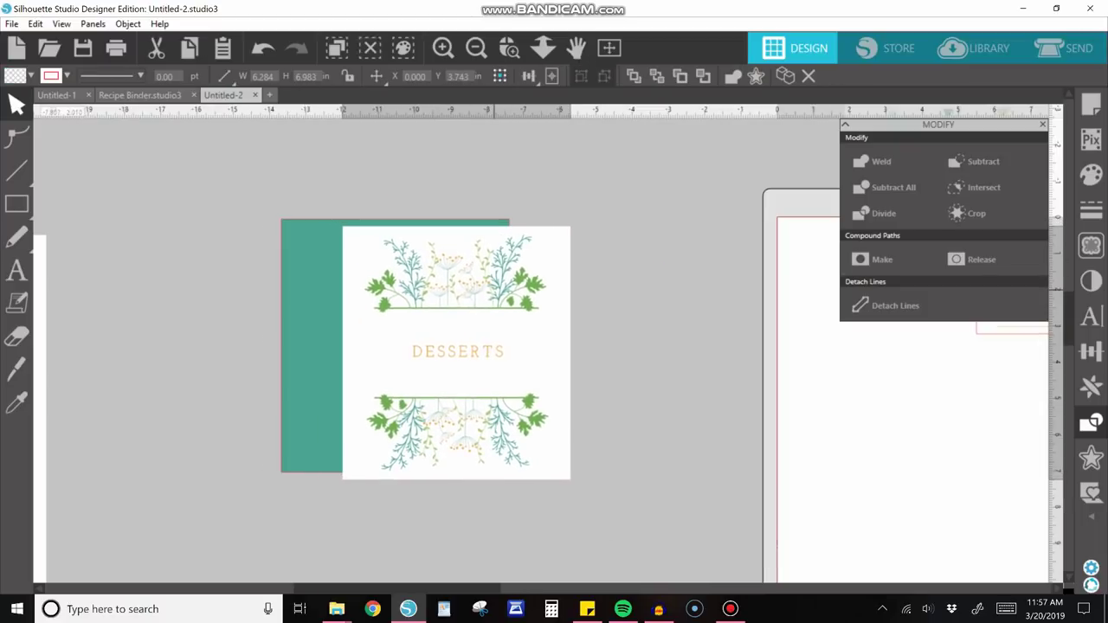
# Shift the teal rectangle slightly and move the Desserts page farther off it toward the mat.
pyautogui.click(616, 286)
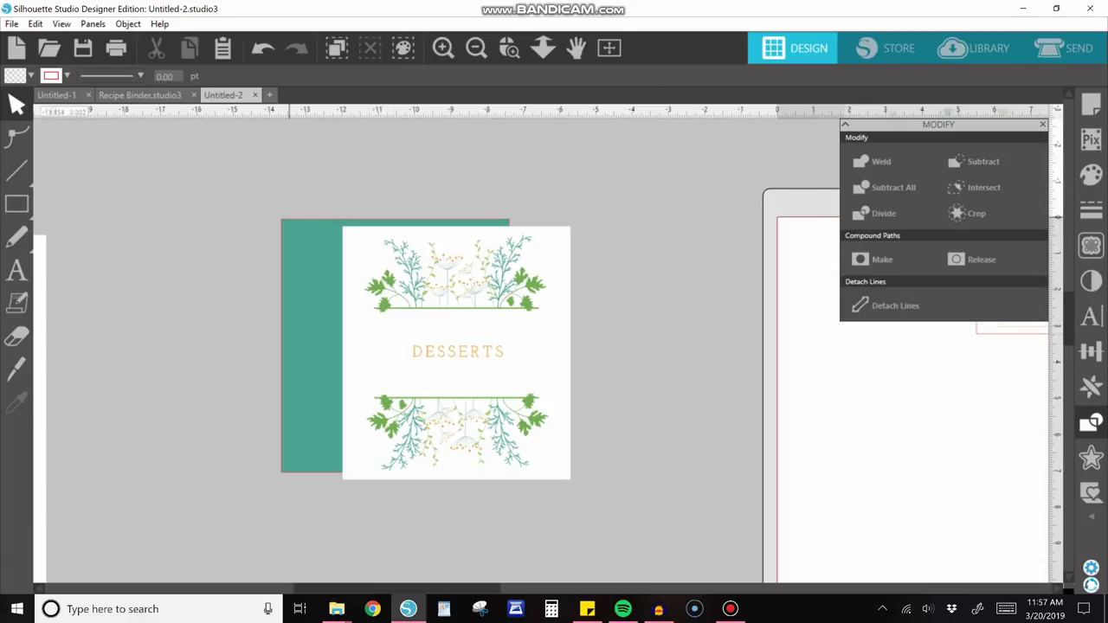
pyautogui.click(301, 227)
pyautogui.moveTo(275, 214)
pyautogui.mouseDown()
pyautogui.moveTo(226, 161)
pyautogui.moveTo(272, 209)
pyautogui.mouseUp()
pyautogui.moveTo(403, 274); pyautogui.dragTo(480, 286)
pyautogui.moveTo(550, 266); pyautogui.dragTo(551, 265)
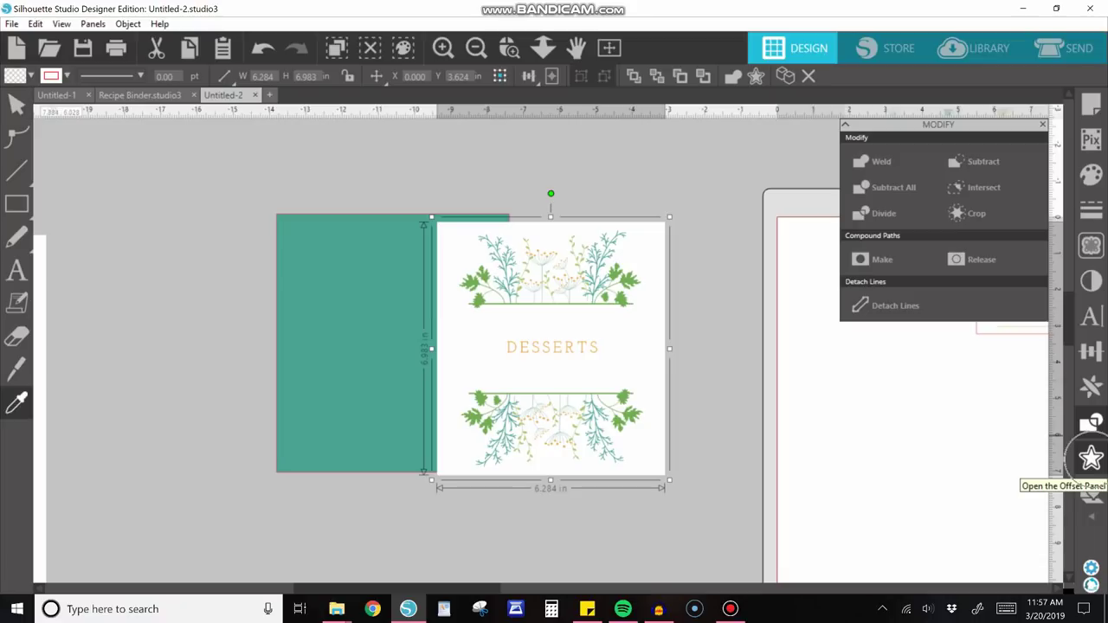
# Start an outward offset around the Desserts page with square corners.
pyautogui.click(1091, 459)
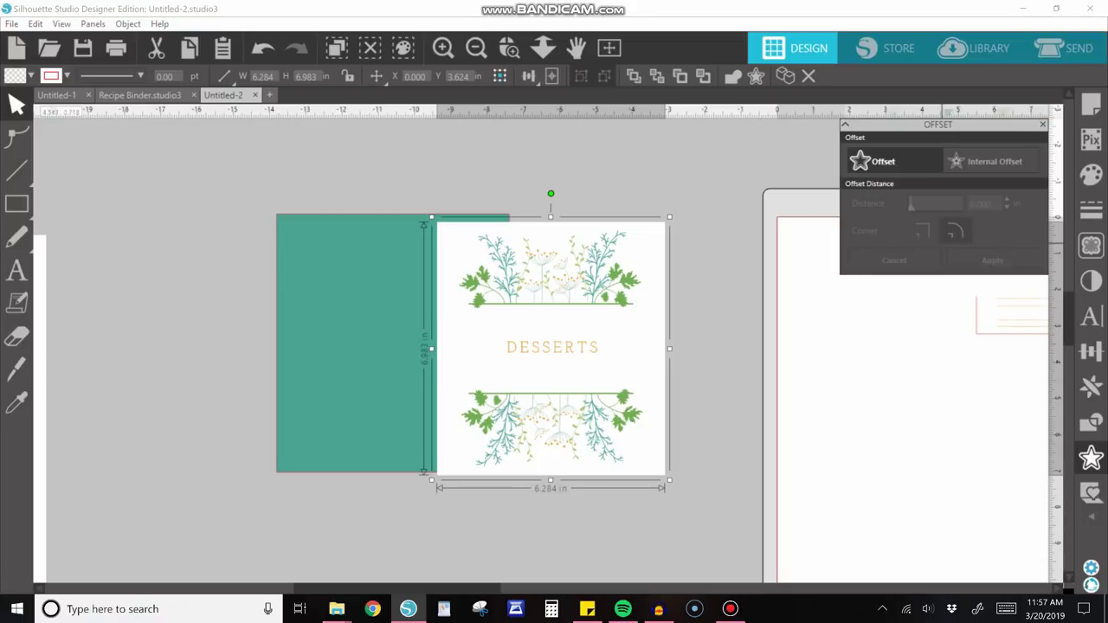
pyautogui.click(877, 161)
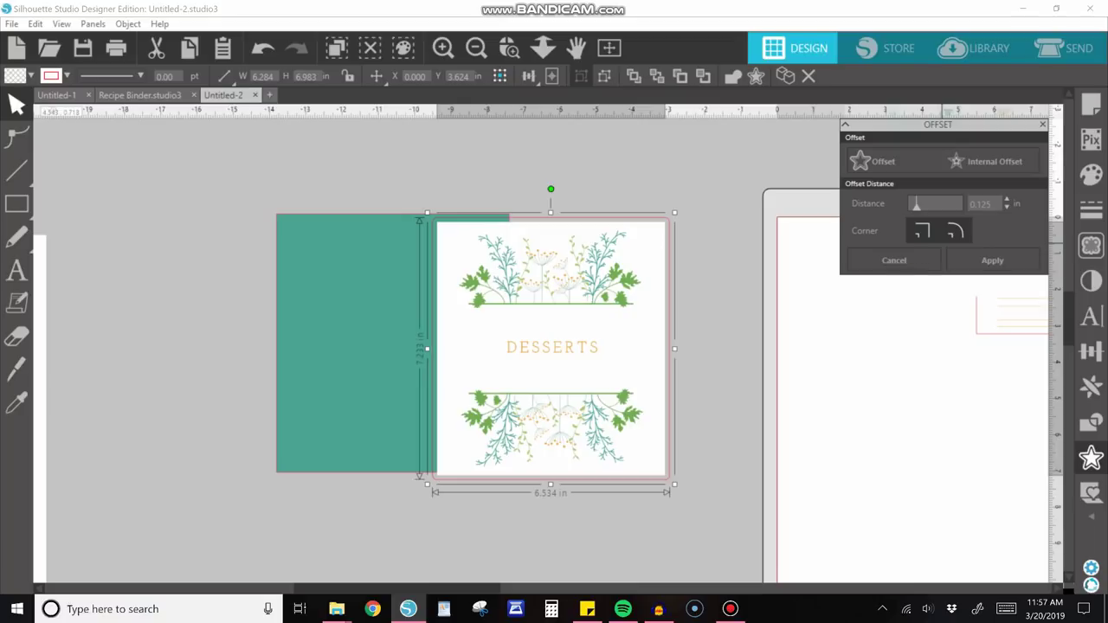
pyautogui.click(923, 231)
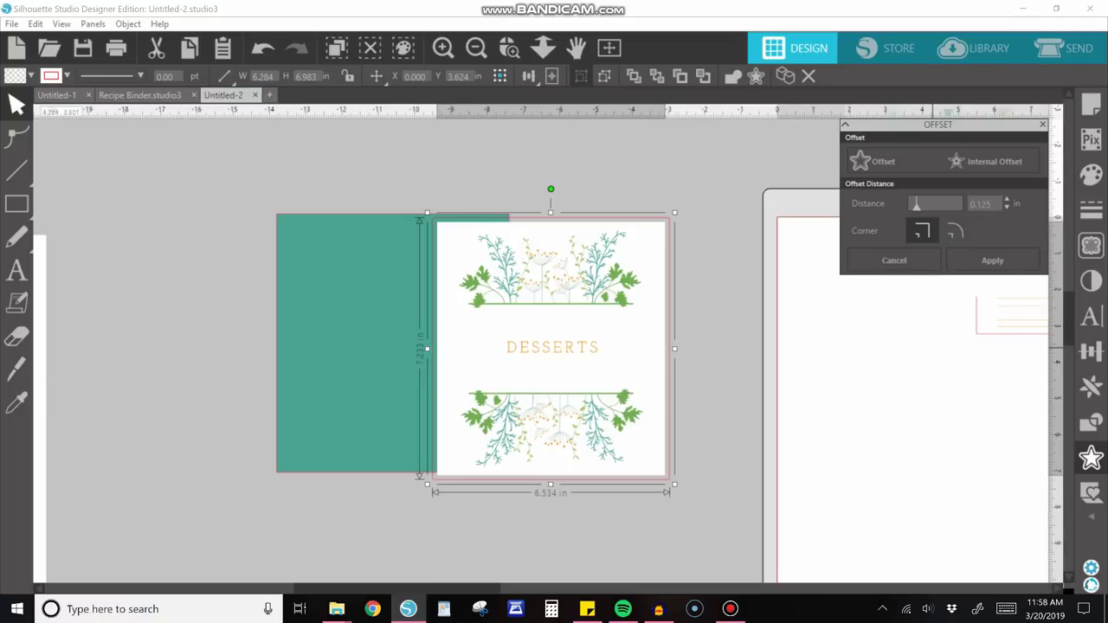
pyautogui.click(16, 402)
# Set the offset distance around the Desserts page to 0.260 in and apply it.
pyautogui.click(1006, 199)
pyautogui.click(1006, 199)
pyautogui.click(1007, 200)
pyautogui.click(1006, 199)
pyautogui.click(1006, 199)
pyautogui.click(1006, 199)
pyautogui.click(1006, 199)
pyautogui.click(1006, 200)
pyautogui.click(1007, 199)
pyautogui.press('Up')
pyautogui.press('Up')
pyautogui.press('Up')
pyautogui.press('Up')
pyautogui.press('Up')
pyautogui.press('Up')
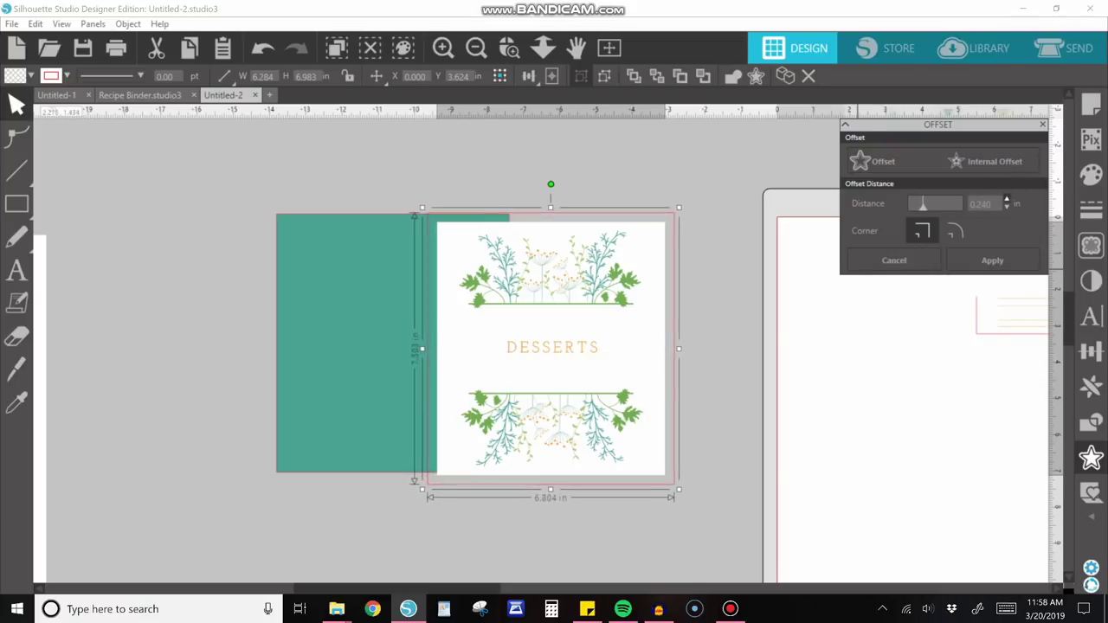
pyautogui.click(964, 264)
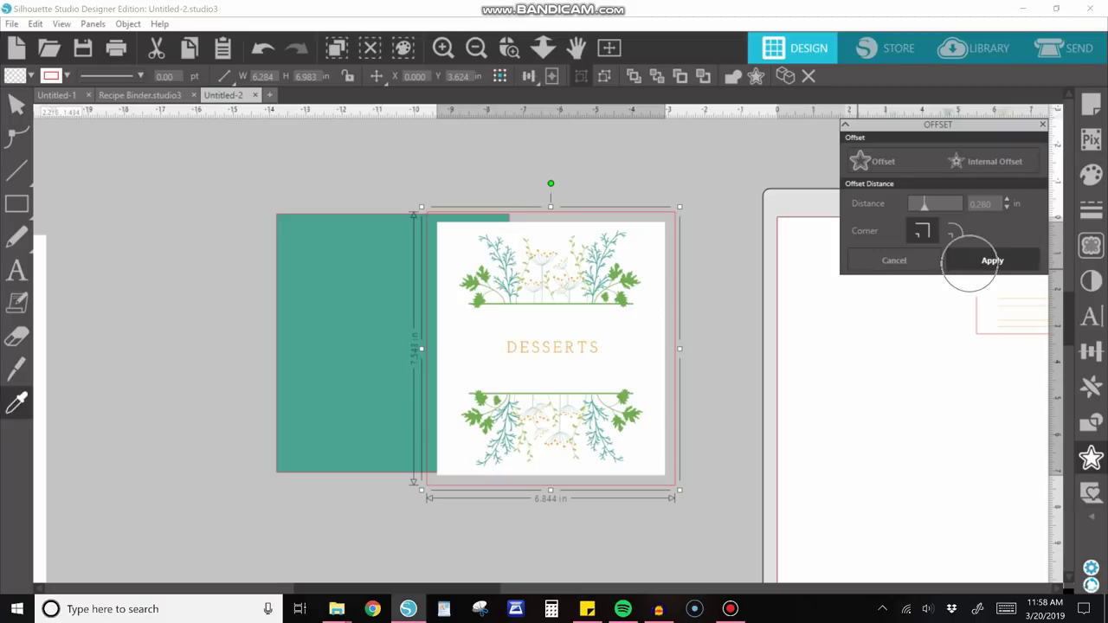
pyautogui.click(341, 196)
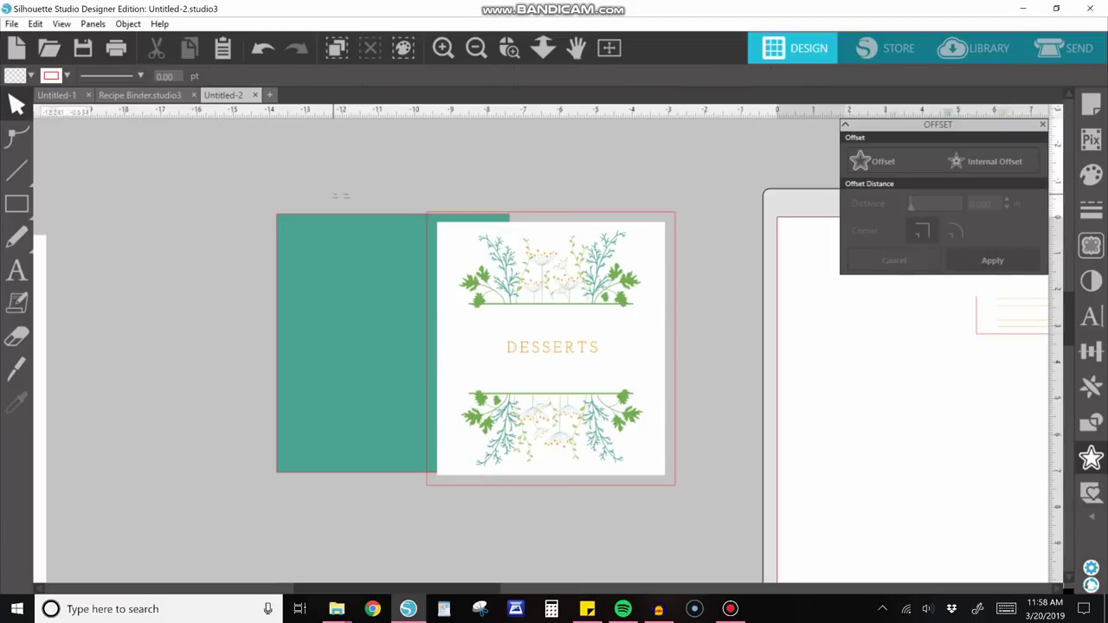
# Fill the offset outline with the previously sampled teal and delete the old teal rectangle.
pyautogui.click(531, 211)
pyautogui.moveTo(531, 211); pyautogui.dragTo(529, 209)
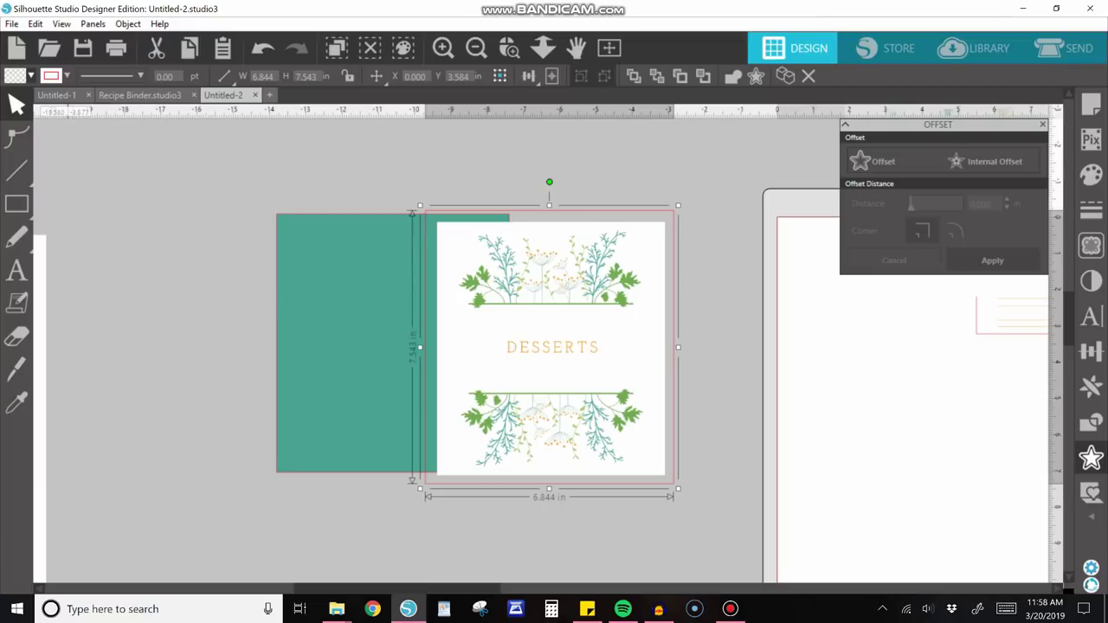
pyautogui.click(30, 75)
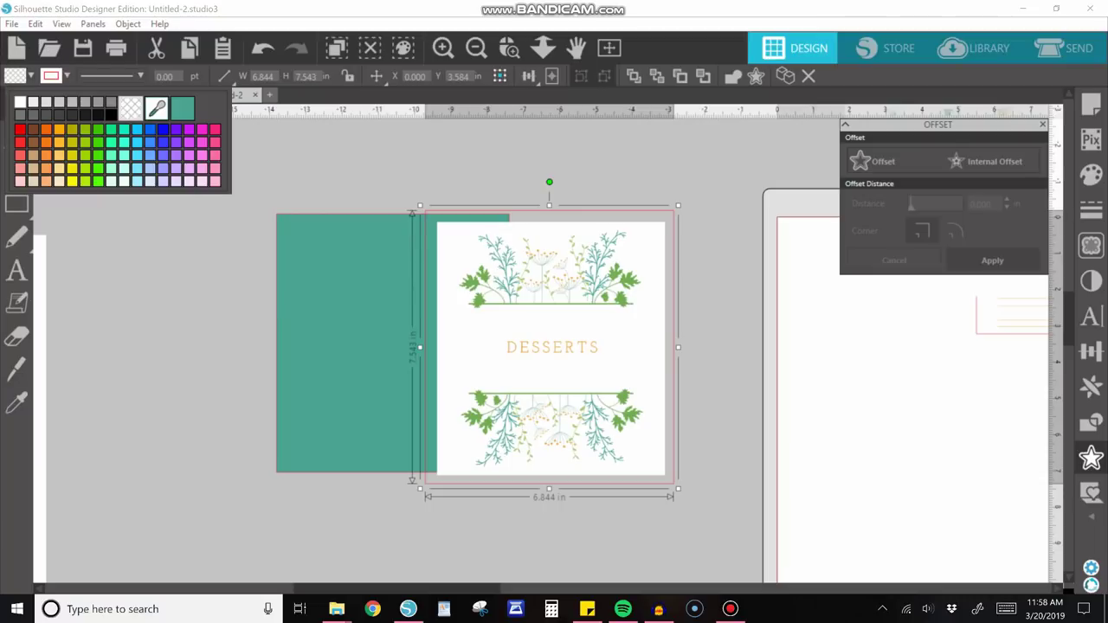
pyautogui.click(182, 108)
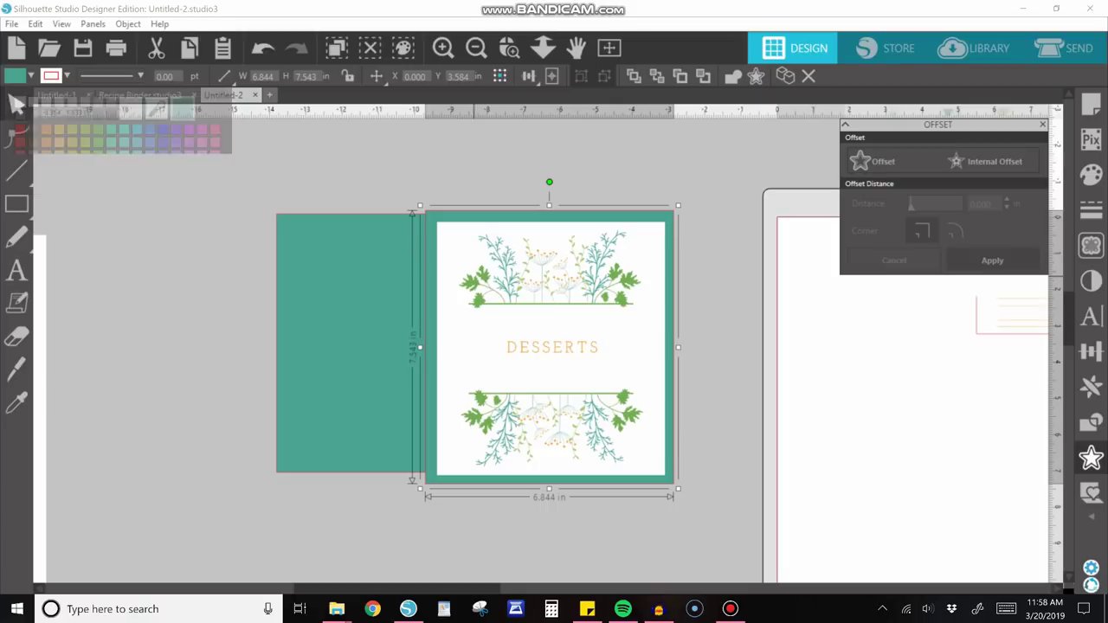
pyautogui.moveTo(376, 291); pyautogui.dragTo(141, 264)
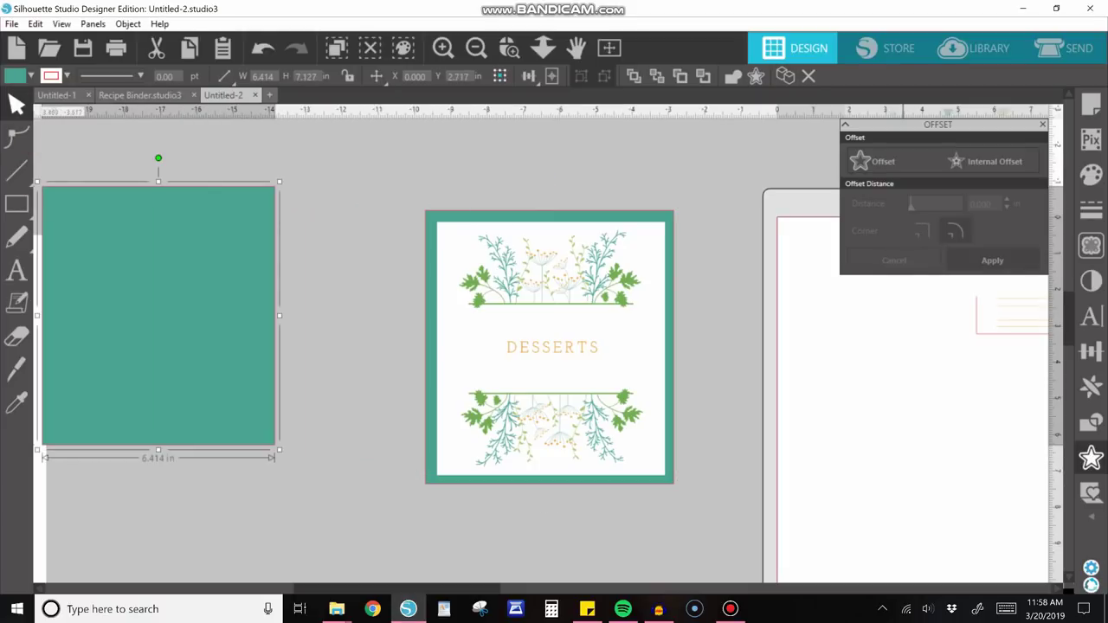
pyautogui.press('Delete')
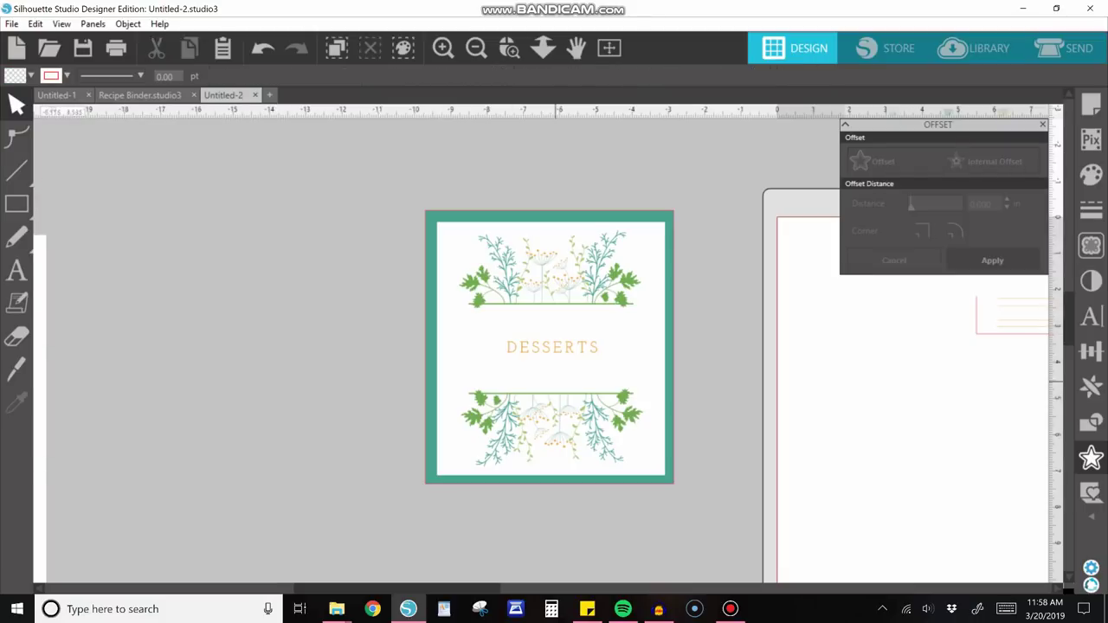
# Centre the Desserts page and the new teal backing on each other.
pyautogui.moveTo(495, 179); pyautogui.dragTo(522, 258)
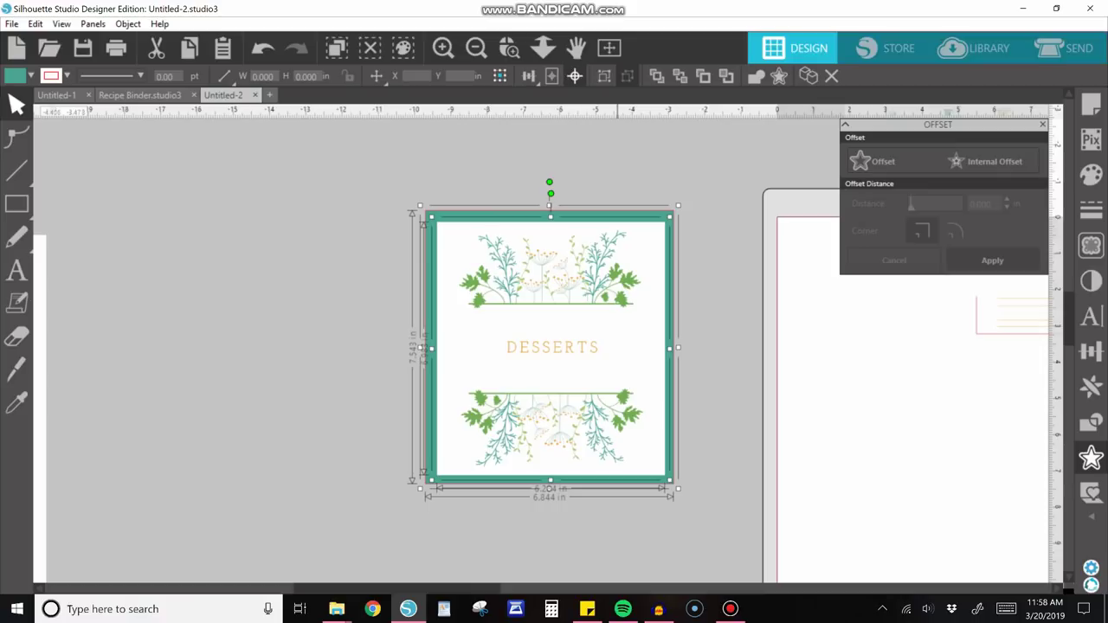
pyautogui.click(575, 76)
pyautogui.click(445, 162)
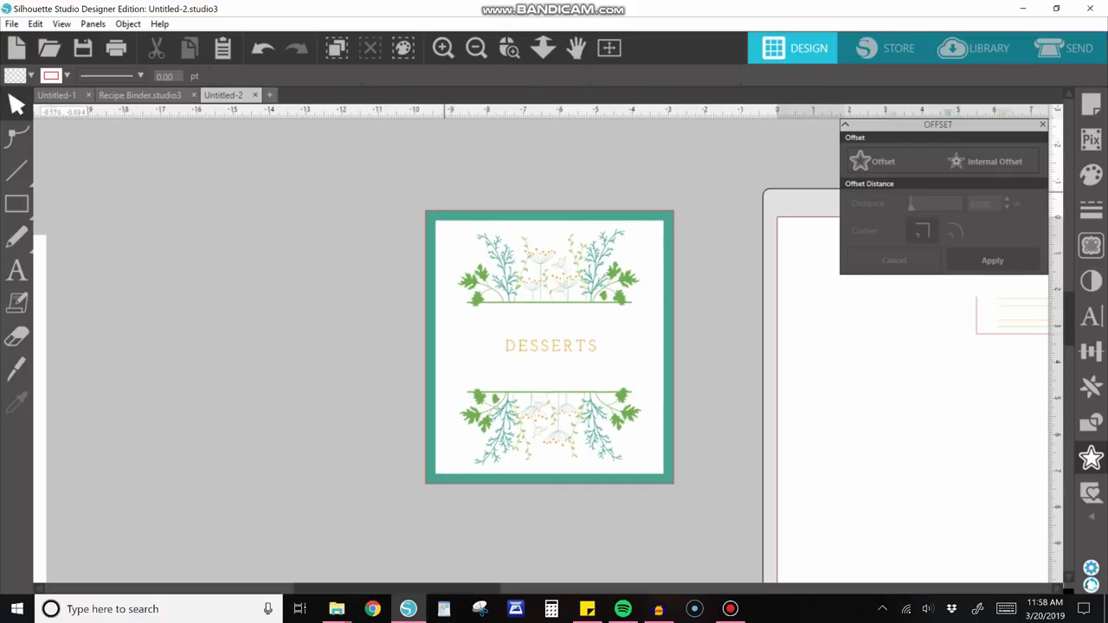
# Move the Desserts page clear of the teal backing, away from the mat.
pyautogui.moveTo(579, 302); pyautogui.dragTo(560, 277)
pyautogui.click(408, 294)
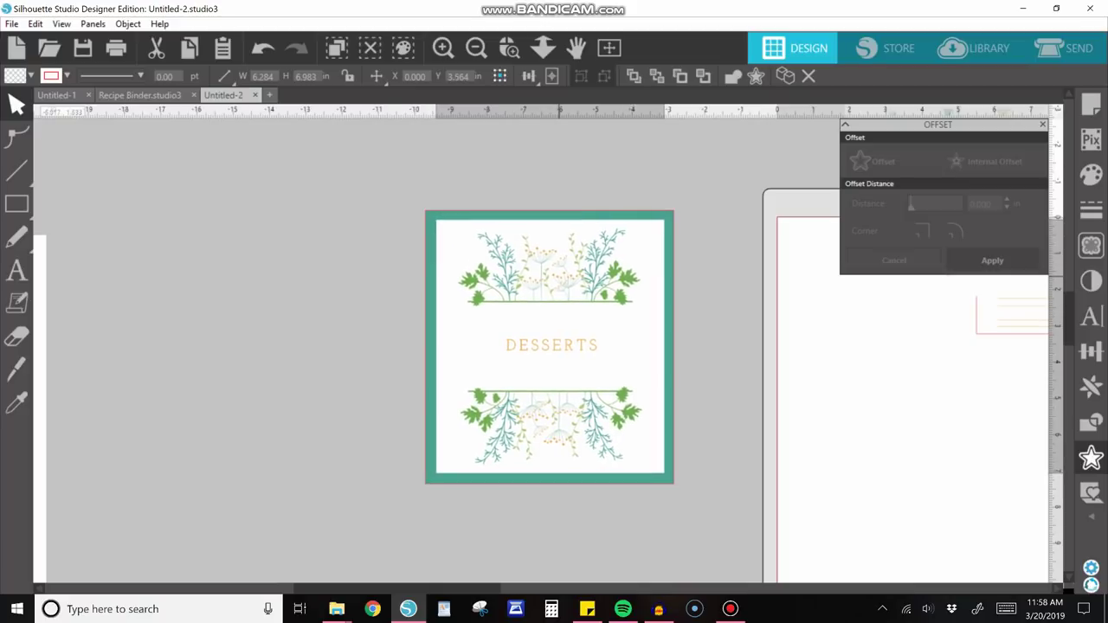
pyautogui.moveTo(549, 346); pyautogui.dragTo(282, 341)
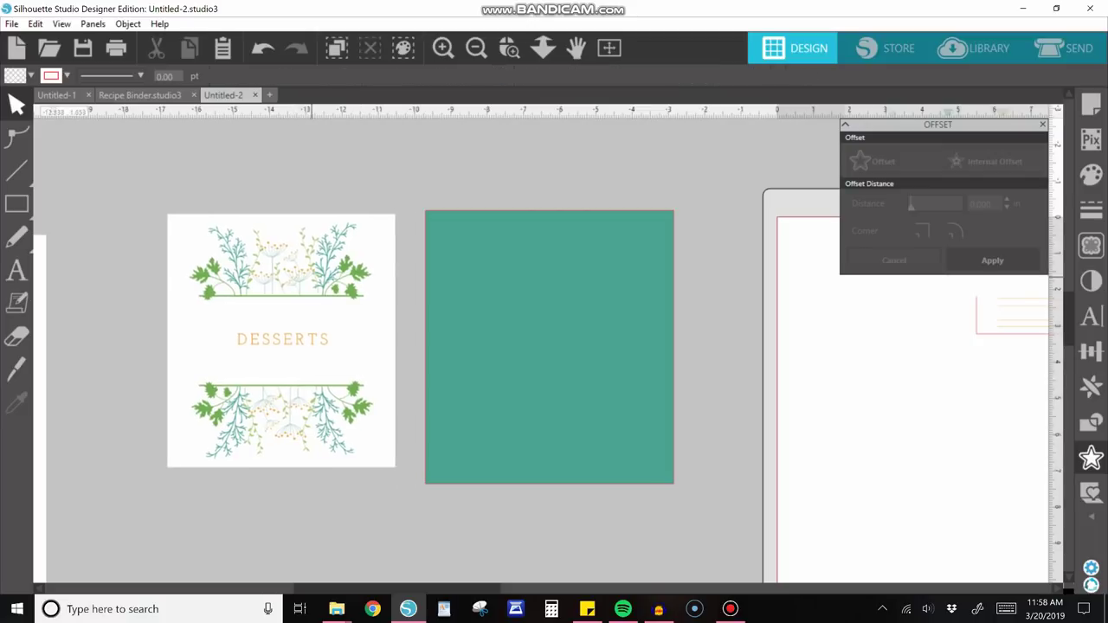
# Duplicate the teal backing partly over the original and fill the copy with white.
pyautogui.click(549, 247)
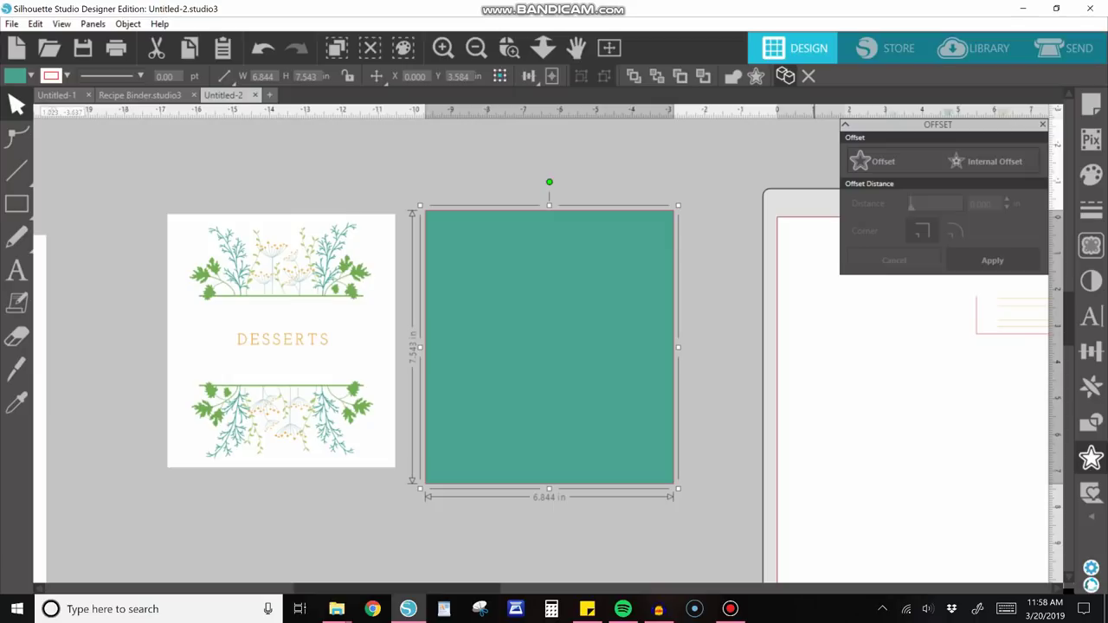
pyautogui.moveTo(549, 346); pyautogui.dragTo(649, 330)
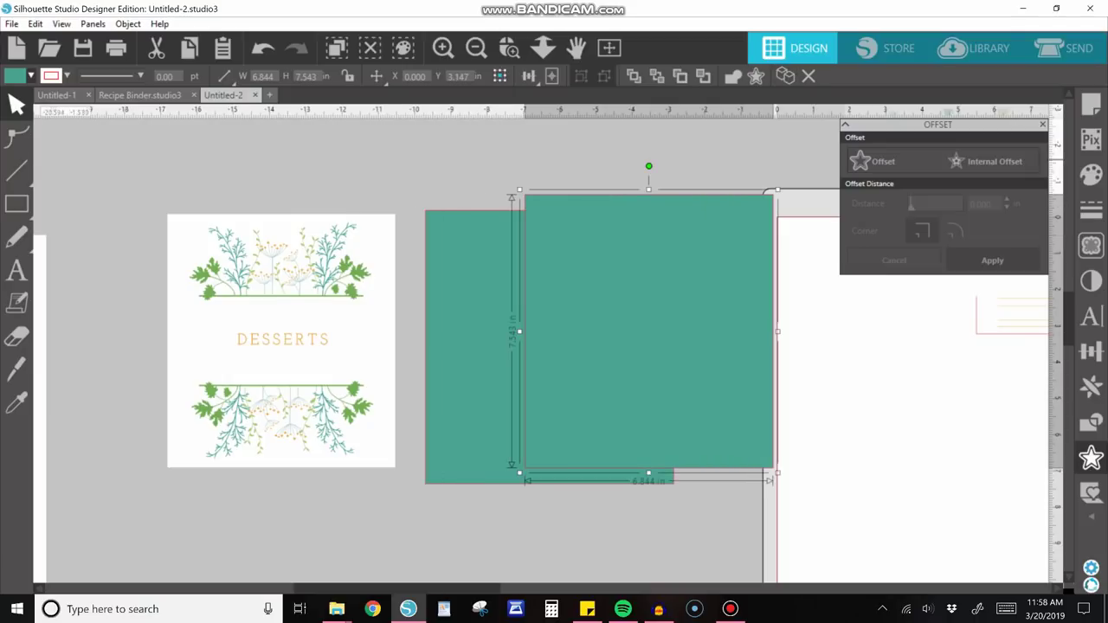
pyautogui.click(31, 76)
pyautogui.click(24, 103)
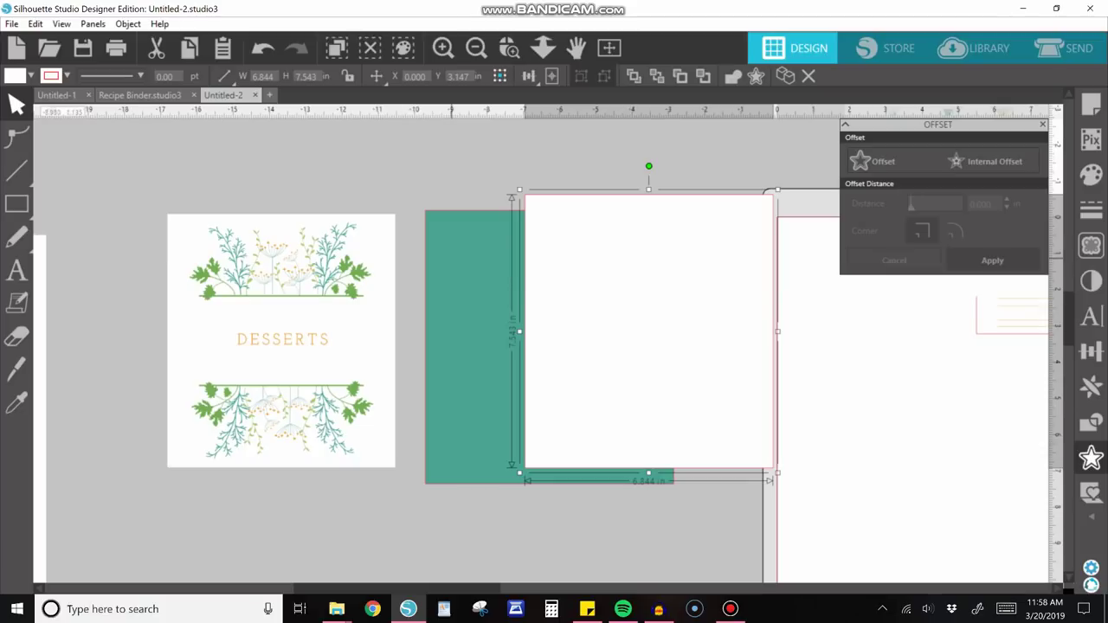
# Scale the white rectangle down to about 6.07 × 6.69 in and centre it on the teal backing.
pyautogui.moveTo(283, 338); pyautogui.dragTo(287, 306)
pyautogui.click(671, 272)
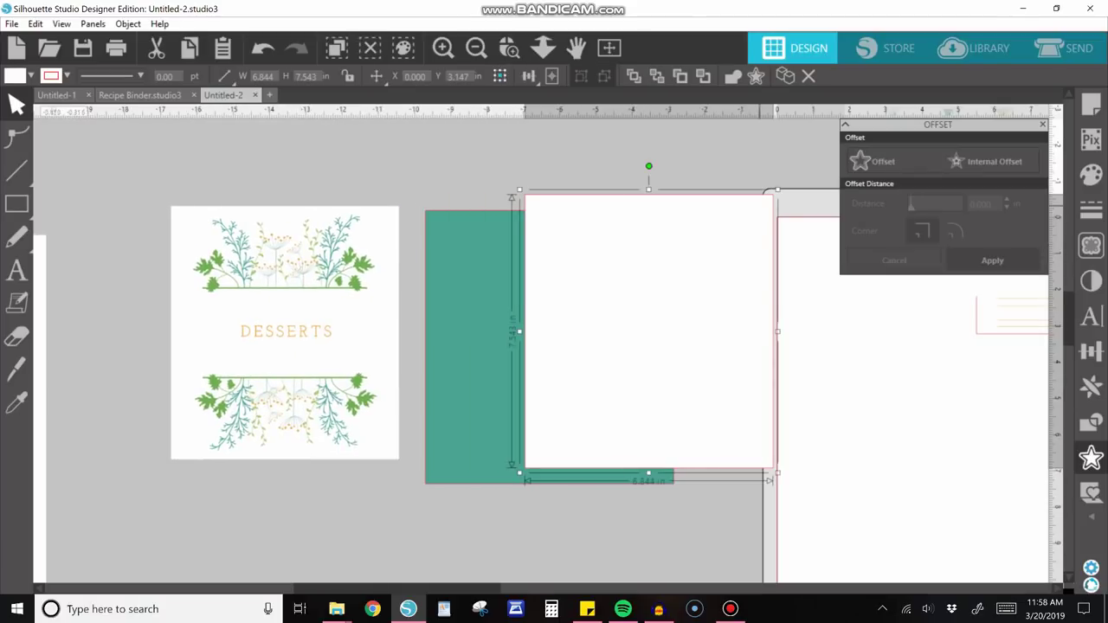
pyautogui.moveTo(779, 189); pyautogui.dragTo(750, 221)
pyautogui.moveTo(683, 253); pyautogui.dragTo(591, 258)
pyautogui.moveTo(513, 169); pyautogui.dragTo(546, 255)
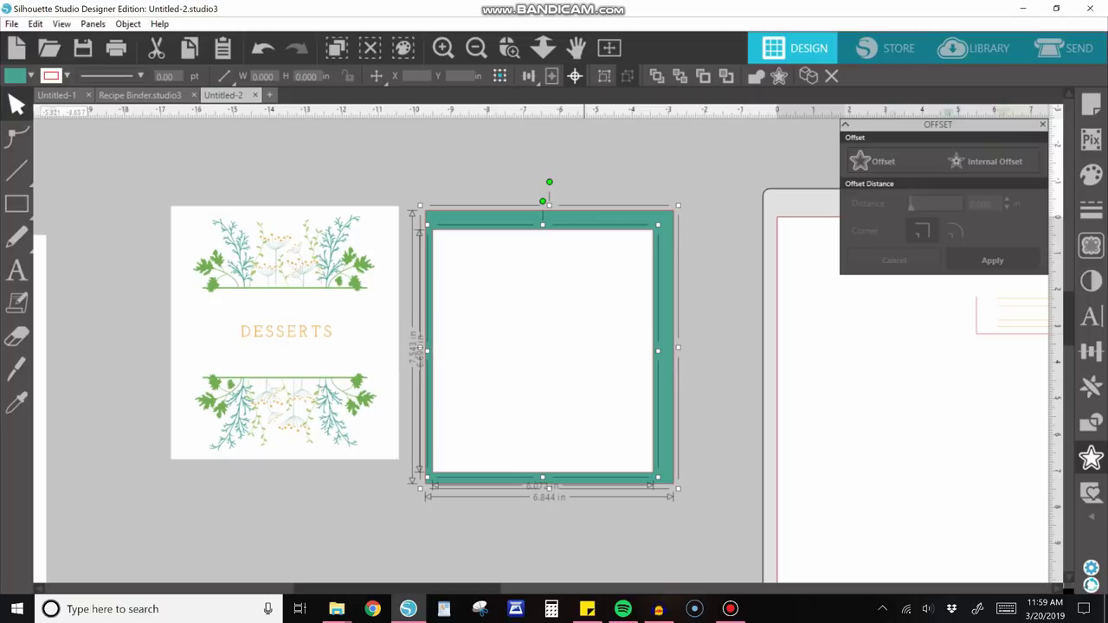
pyautogui.click(575, 75)
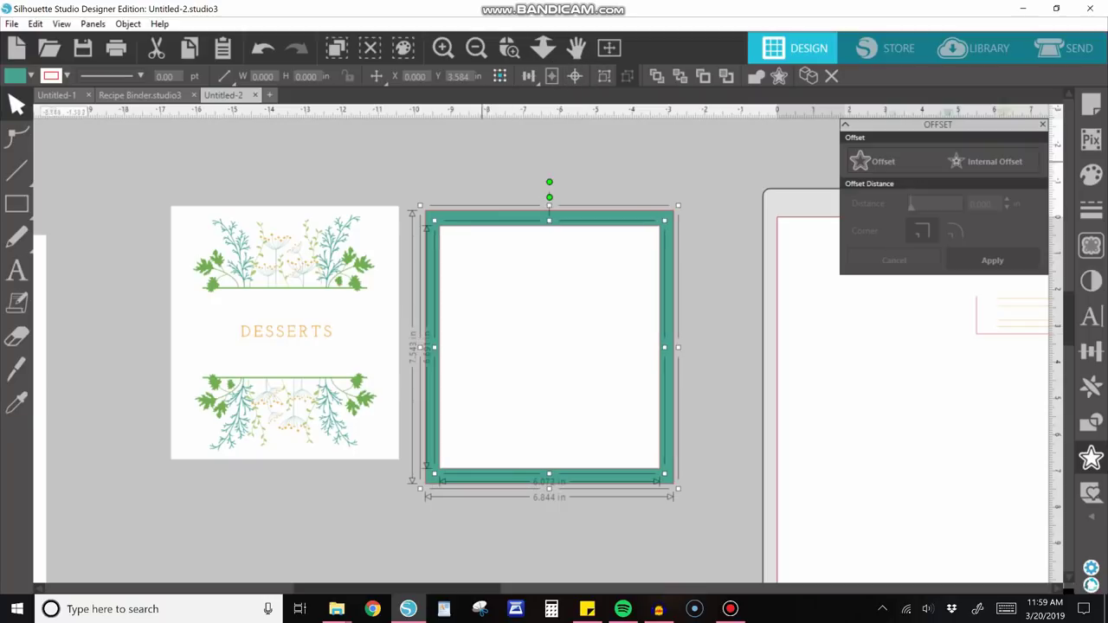
pyautogui.click(517, 176)
# Select the white rectangle, set the send action to Cut, and return to the design view.
pyautogui.click(506, 276)
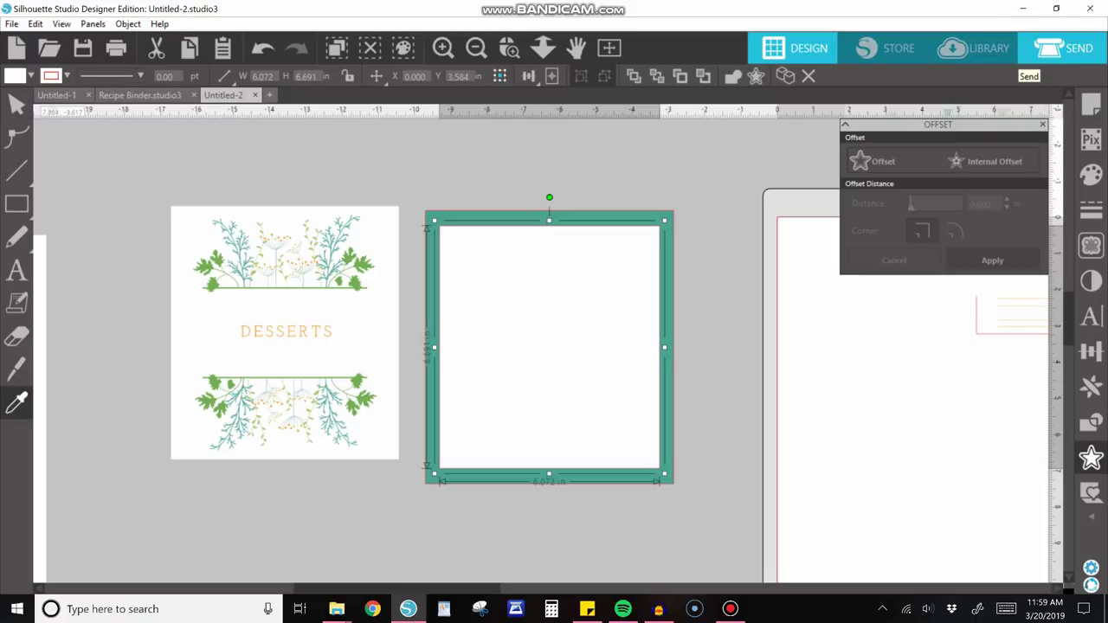
pyautogui.click(1065, 48)
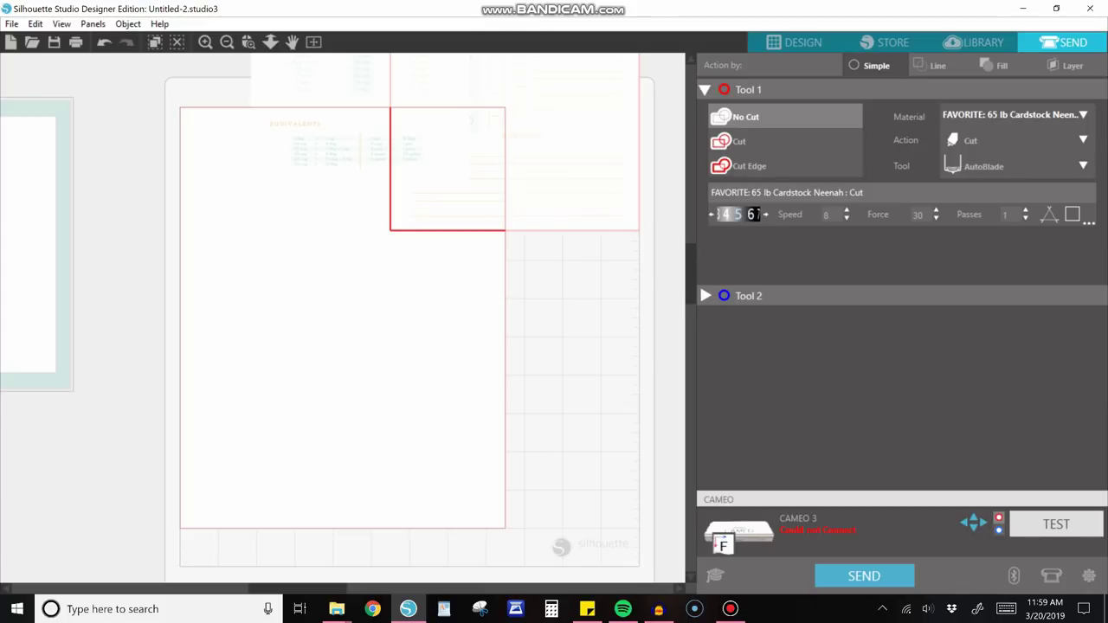
pyautogui.click(785, 141)
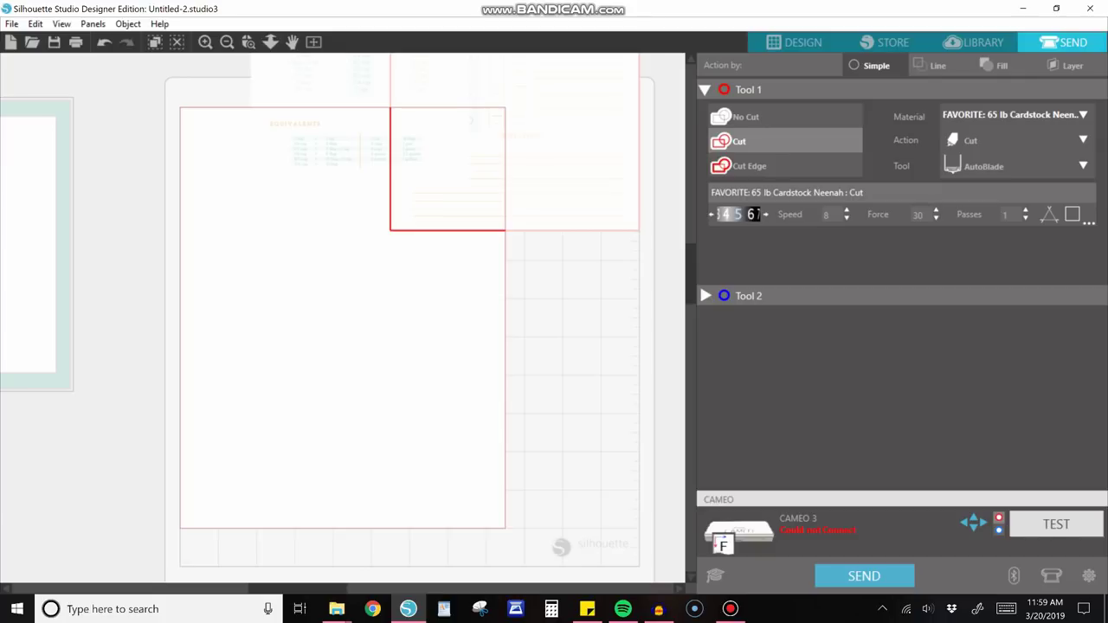
pyautogui.click(796, 42)
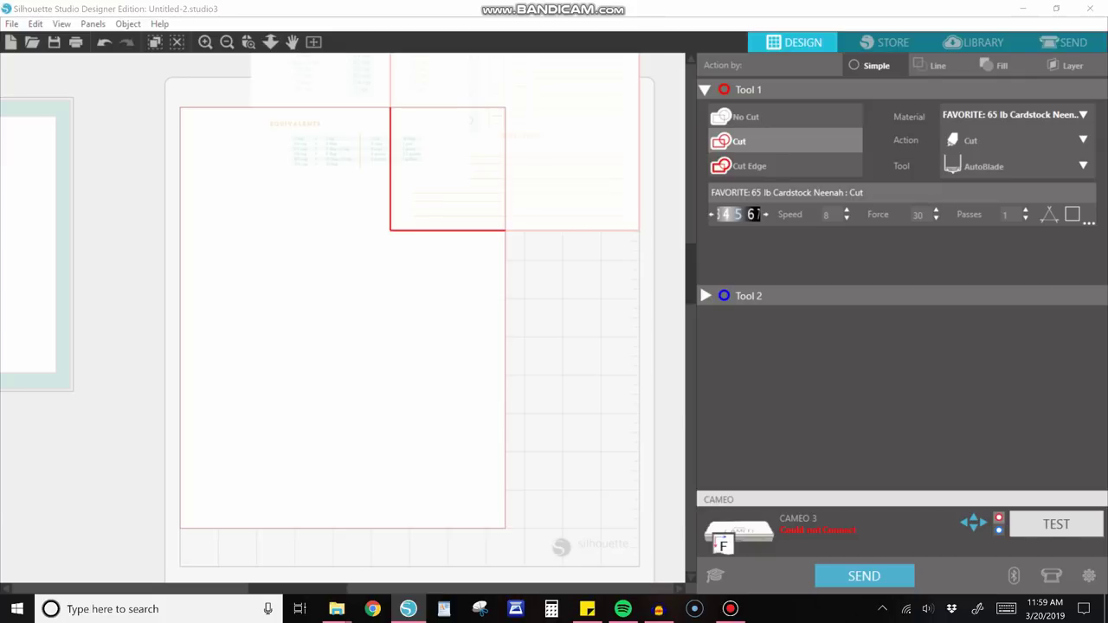
# Move the teal backing with its white rectangle onto the mat and the overlapping recipe pages off it.
pyautogui.moveTo(333, 259); pyautogui.dragTo(237, 290)
pyautogui.moveTo(237, 290)
pyautogui.mouseDown()
pyautogui.moveTo(527, 461)
pyautogui.moveTo(636, 440)
pyautogui.mouseUp()
pyautogui.moveTo(438, 169); pyautogui.dragTo(866, 290)
pyautogui.moveTo(416, 190); pyautogui.dragTo(615, 236)
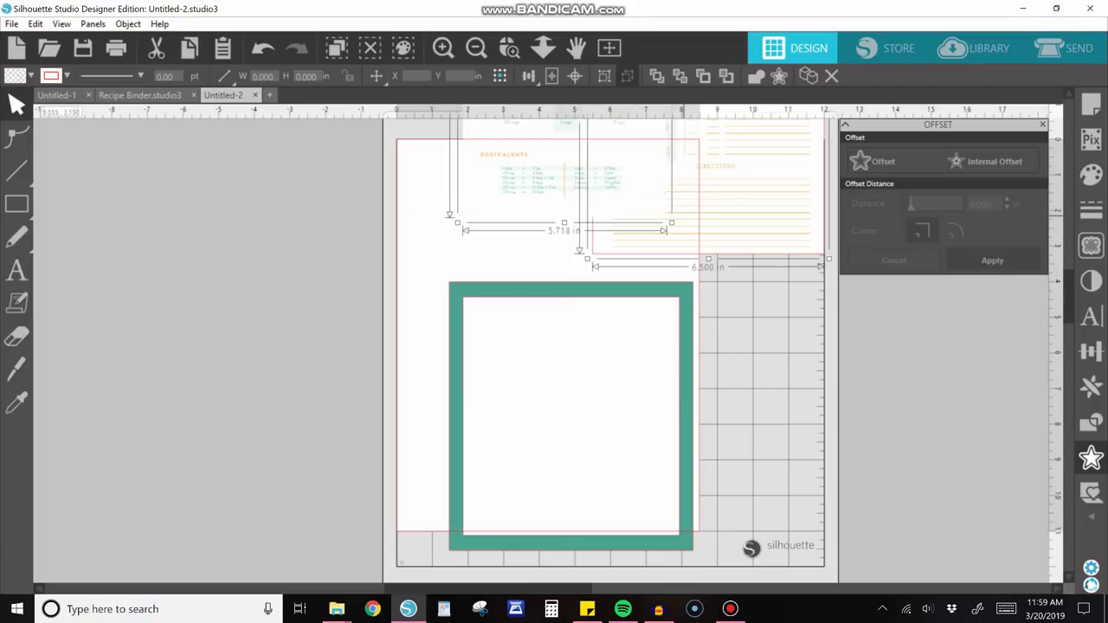
pyautogui.moveTo(572, 190); pyautogui.dragTo(901, 119)
# Reposition the teal backing and white rectangle near the middle of the mat's page and check the send view.
pyautogui.moveTo(501, 189); pyautogui.dragTo(541, 234)
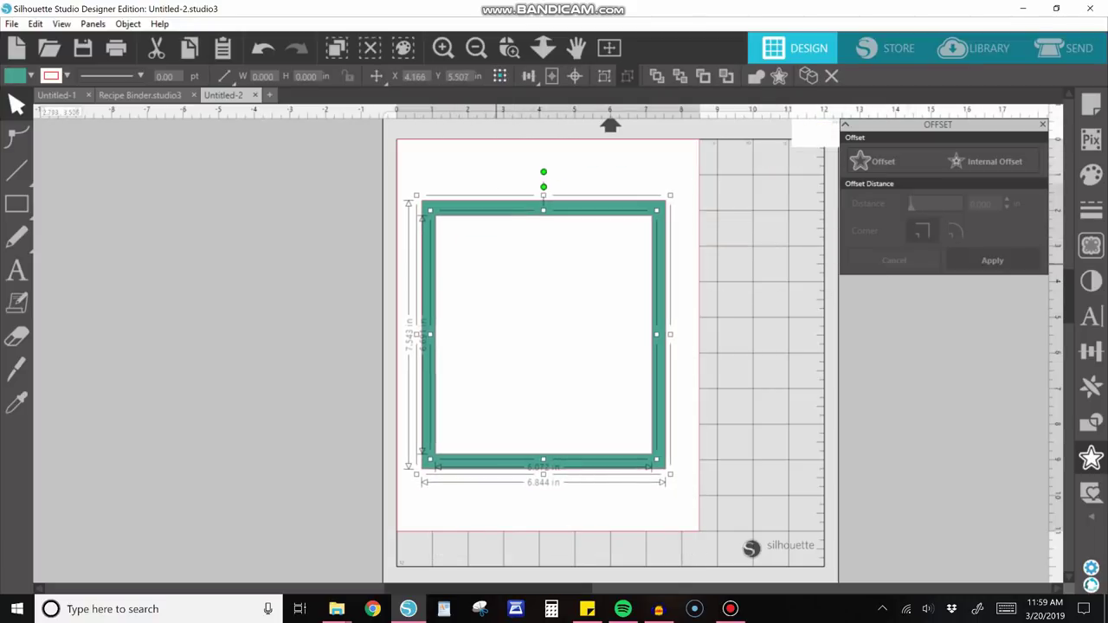
pyautogui.click(1067, 48)
pyautogui.click(1063, 48)
# Bring the Recipes cover page closer to the mat, and move the teal backing and Desserts page out of the way.
pyautogui.click(475, 47)
pyautogui.click(475, 48)
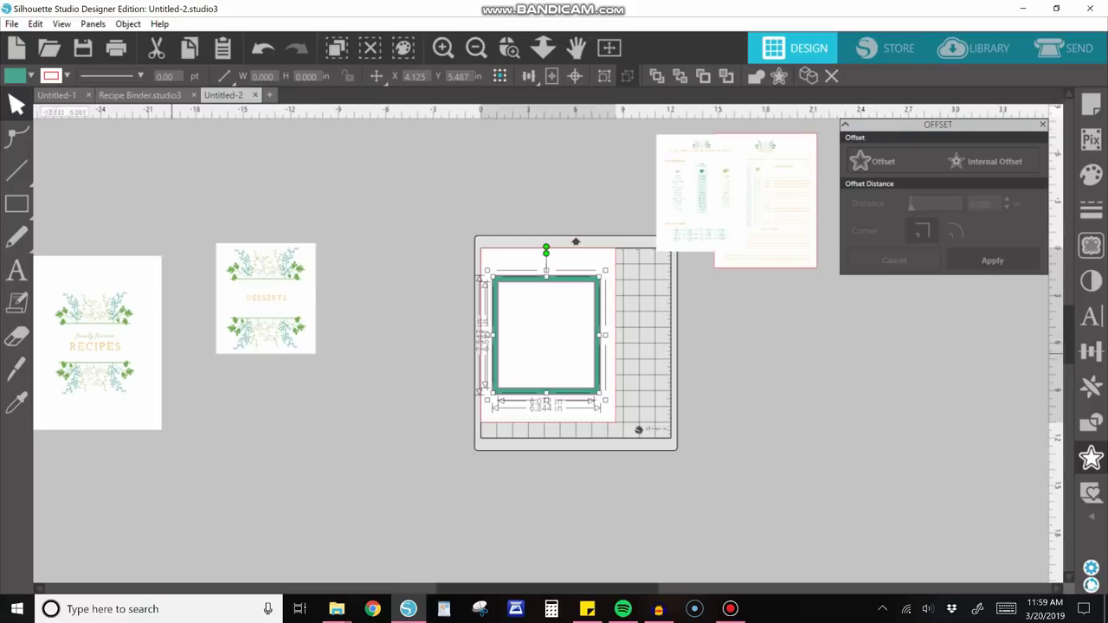
pyautogui.moveTo(156, 368); pyautogui.dragTo(377, 388)
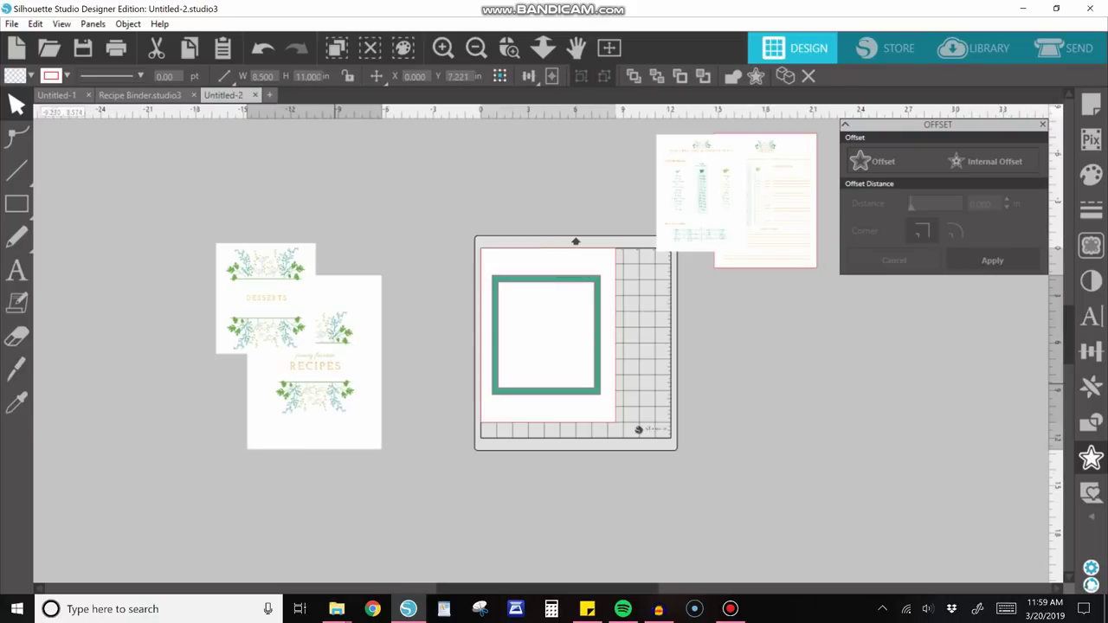
pyautogui.click(448, 245)
pyautogui.moveTo(495, 335); pyautogui.dragTo(304, 176)
pyautogui.moveTo(266, 299); pyautogui.dragTo(335, 274)
# Move the Recipes cover page onto the mat and line it up with the page border.
pyautogui.moveTo(313, 362); pyautogui.dragTo(554, 305)
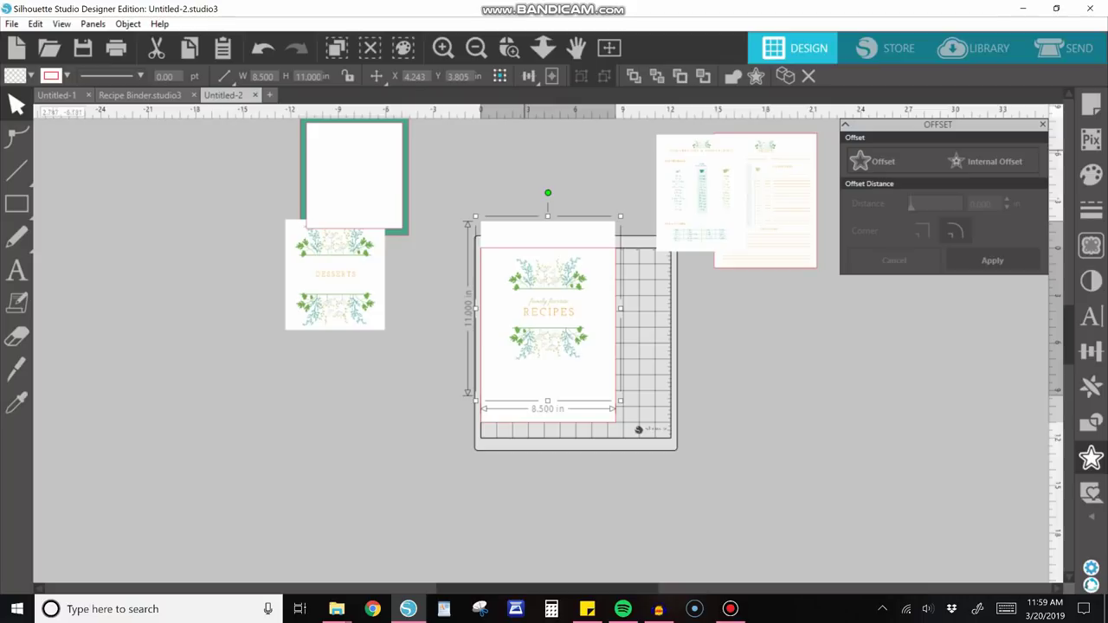
pyautogui.moveTo(576, 215); pyautogui.dragTo(576, 242)
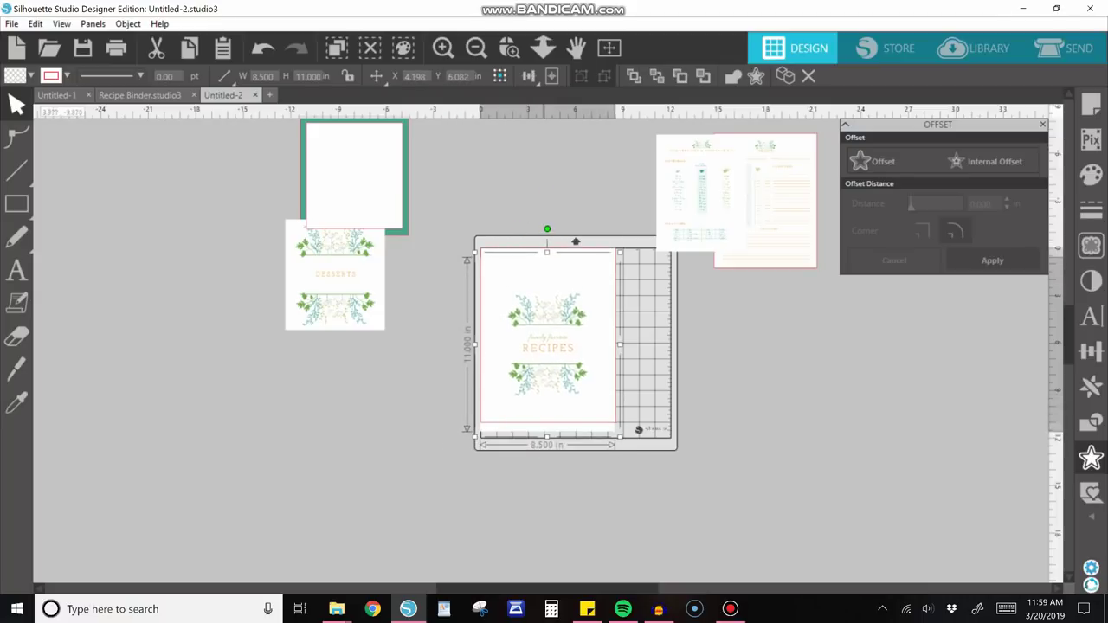
pyautogui.click(610, 47)
pyautogui.click(363, 307)
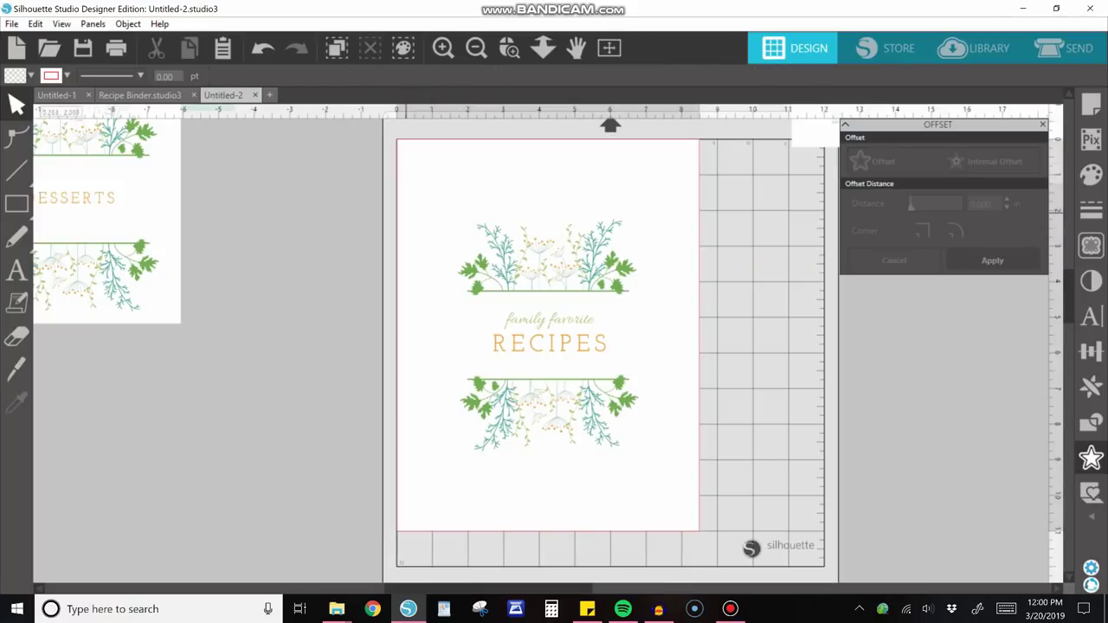
# Draw a rectangle about 5.6 by 1.8 in around the cover's title text, undo the accidental page shift, and adjust the rectangle's position.
pyautogui.moveTo(16, 205)
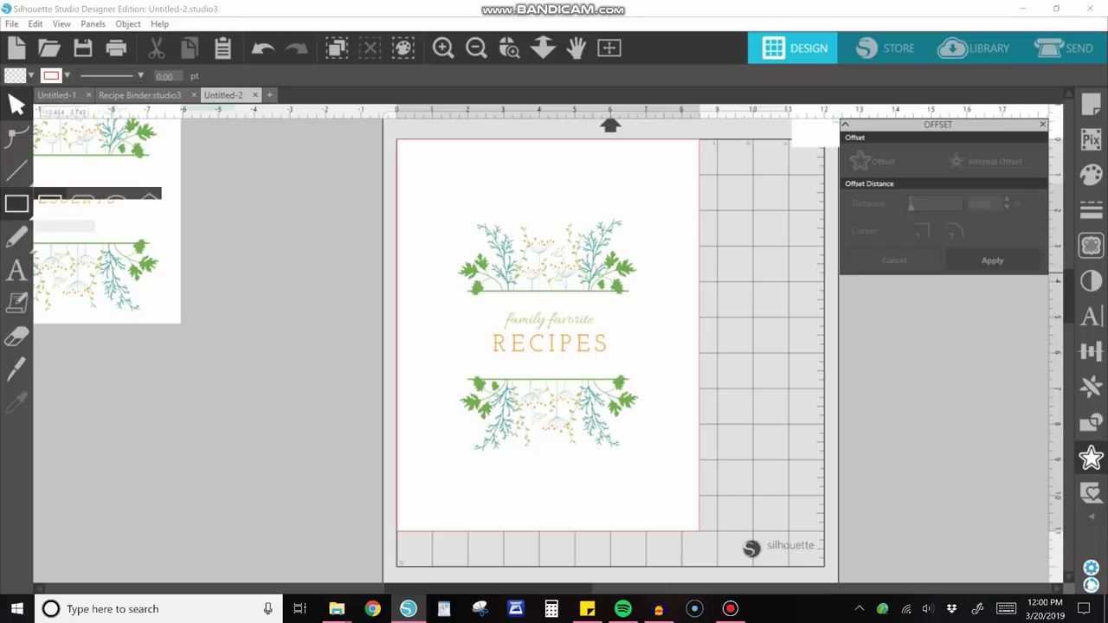
pyautogui.click(49, 204)
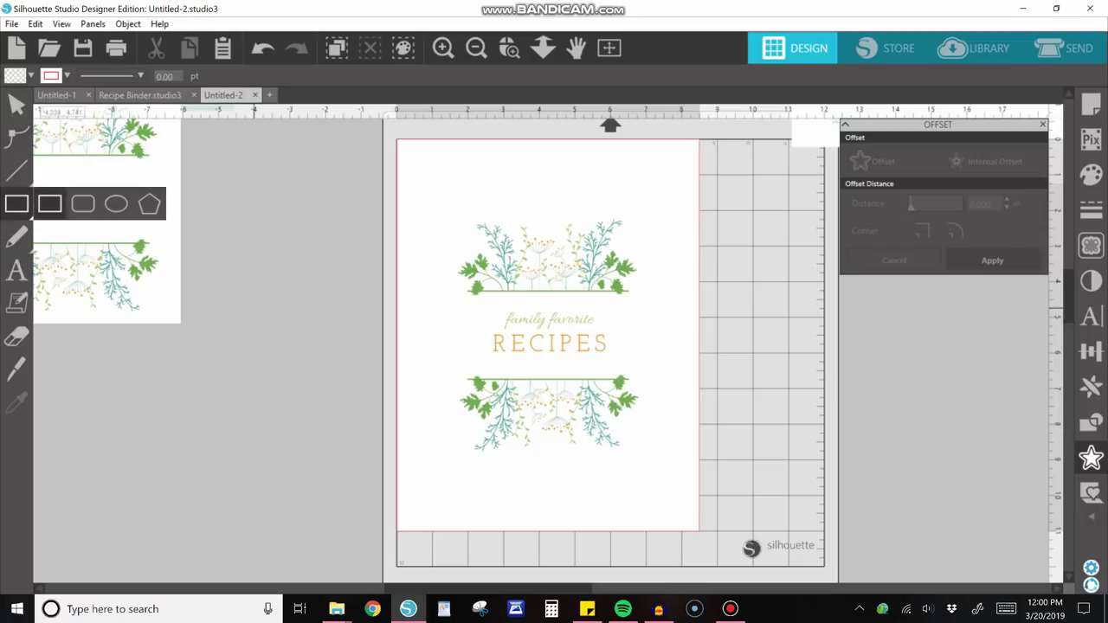
pyautogui.moveTo(446, 304); pyautogui.dragTo(647, 370)
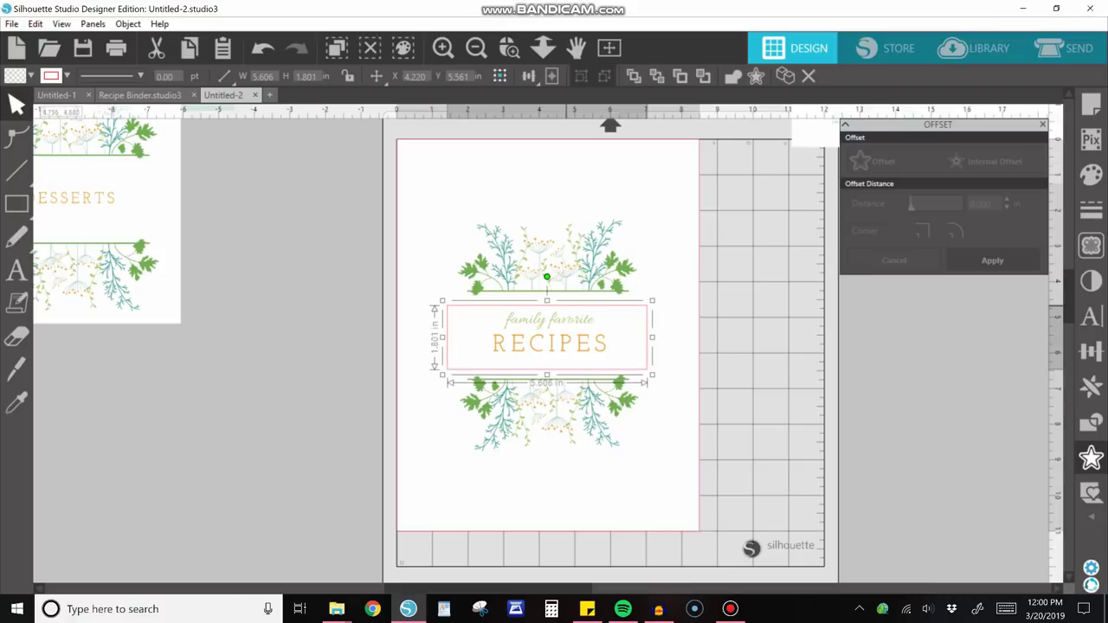
pyautogui.moveTo(567, 306); pyautogui.dragTo(572, 301)
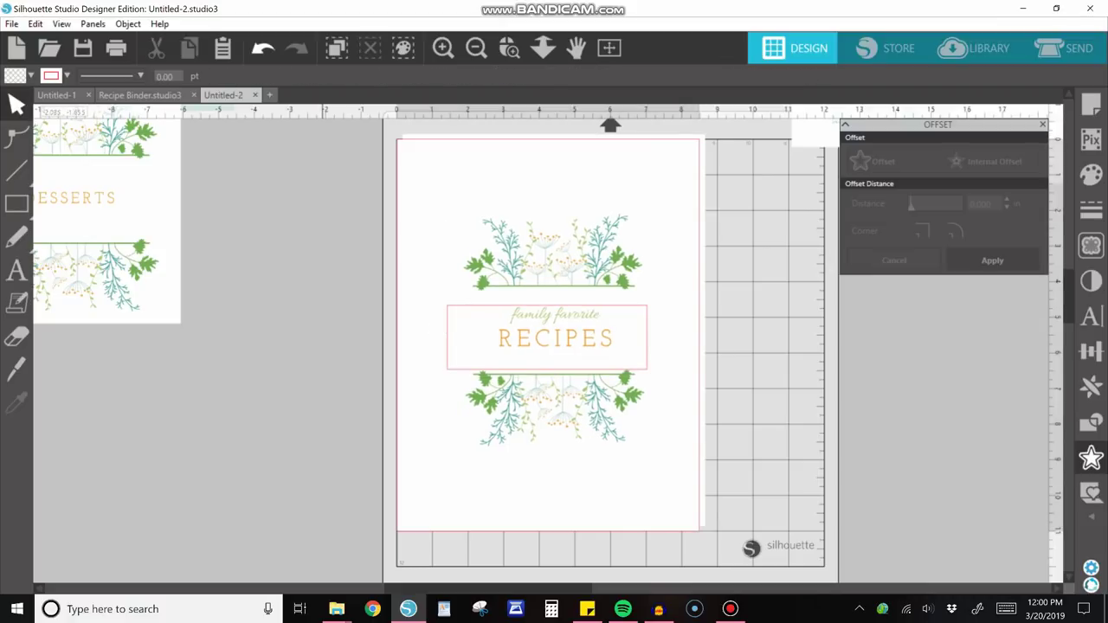
pyautogui.hotkey('ctrl', 'z')
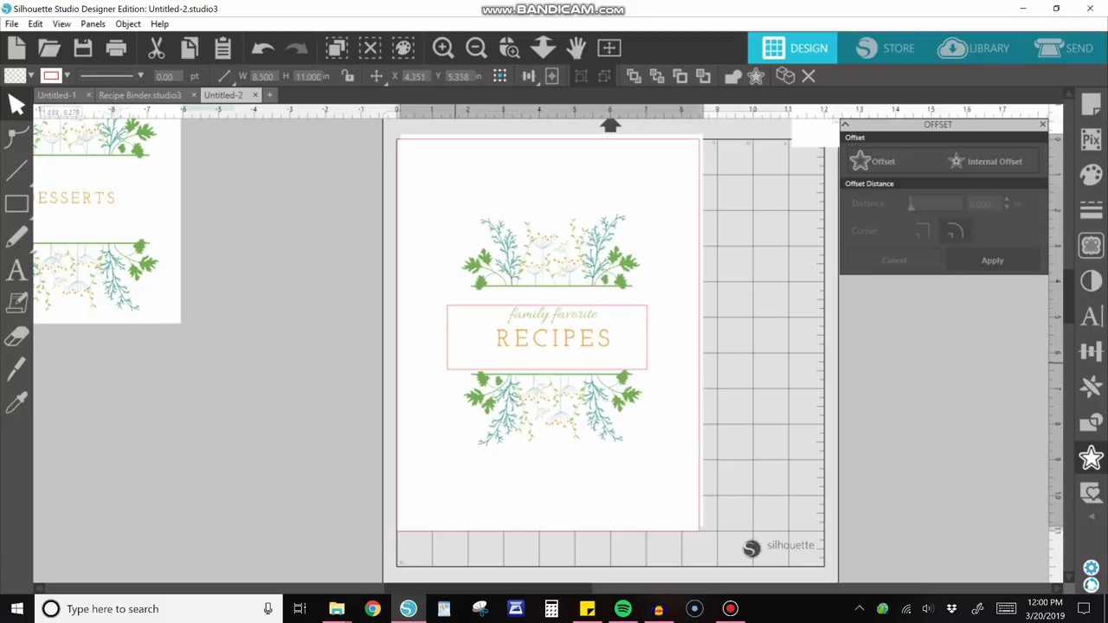
pyautogui.moveTo(447, 308); pyautogui.dragTo(454, 305)
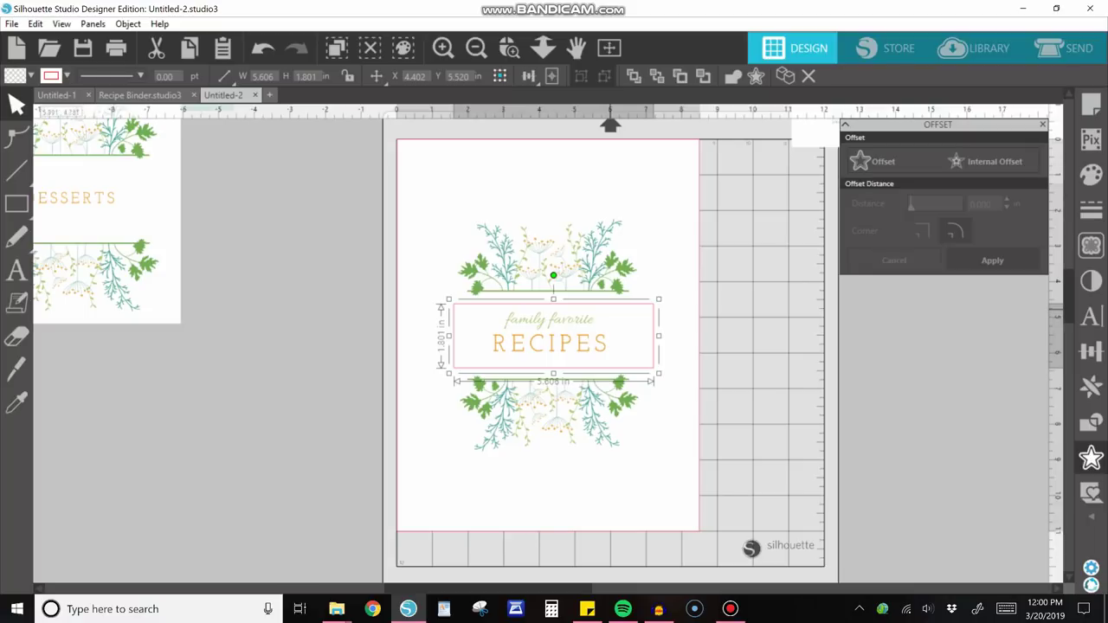
# In the send settings, set the title rectangle to No Cut and the cover page outline to Cut.
pyautogui.click(1043, 50)
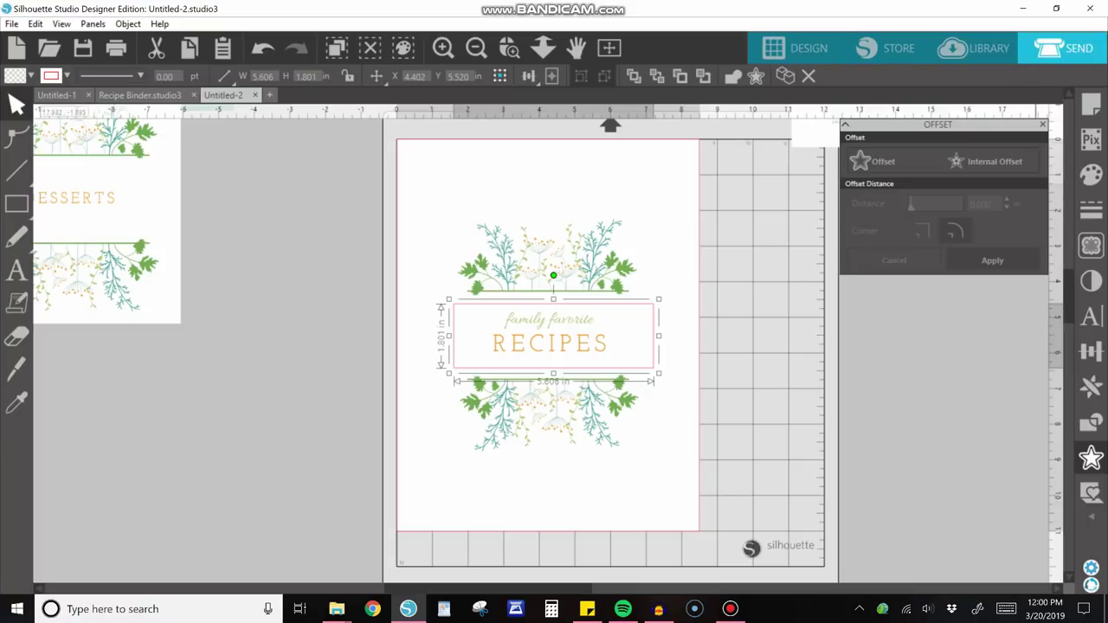
pyautogui.click(1066, 48)
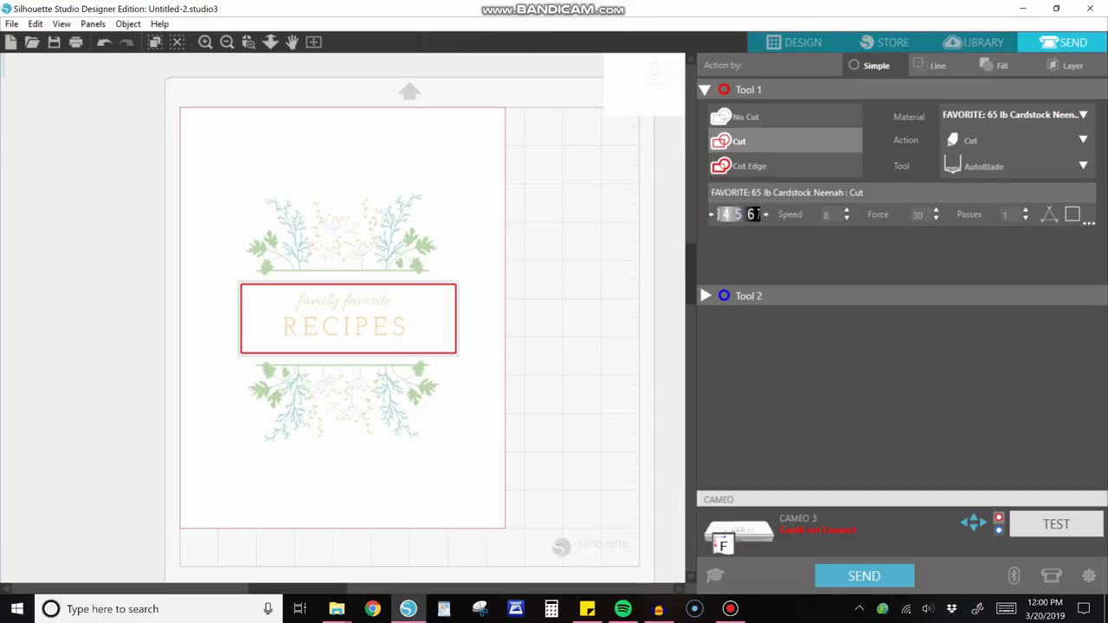
pyautogui.click(785, 116)
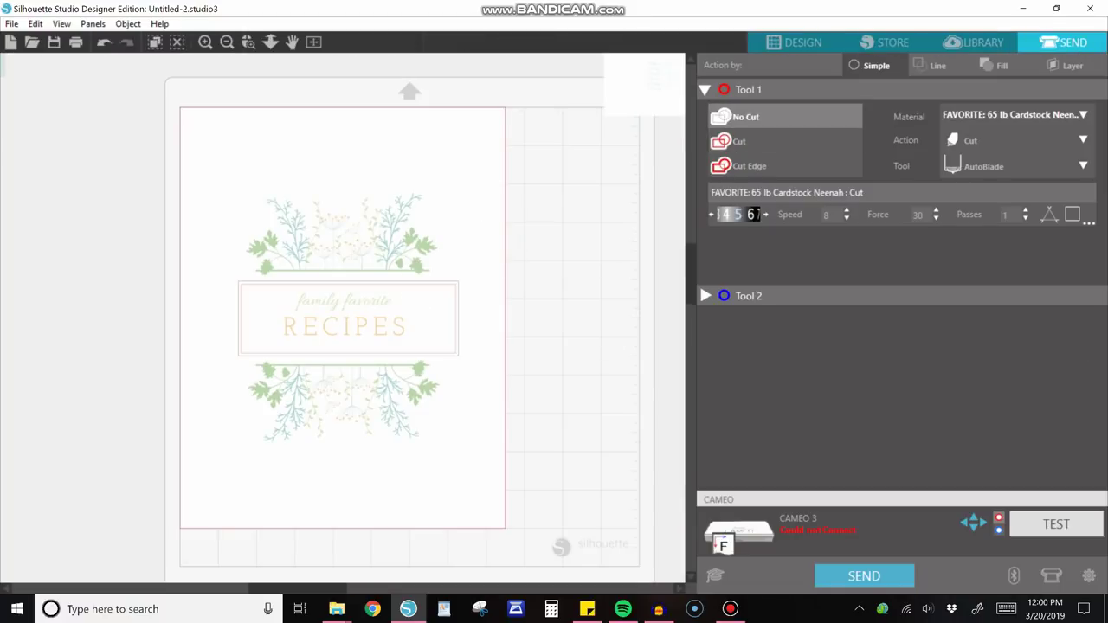
pyautogui.click(468, 226)
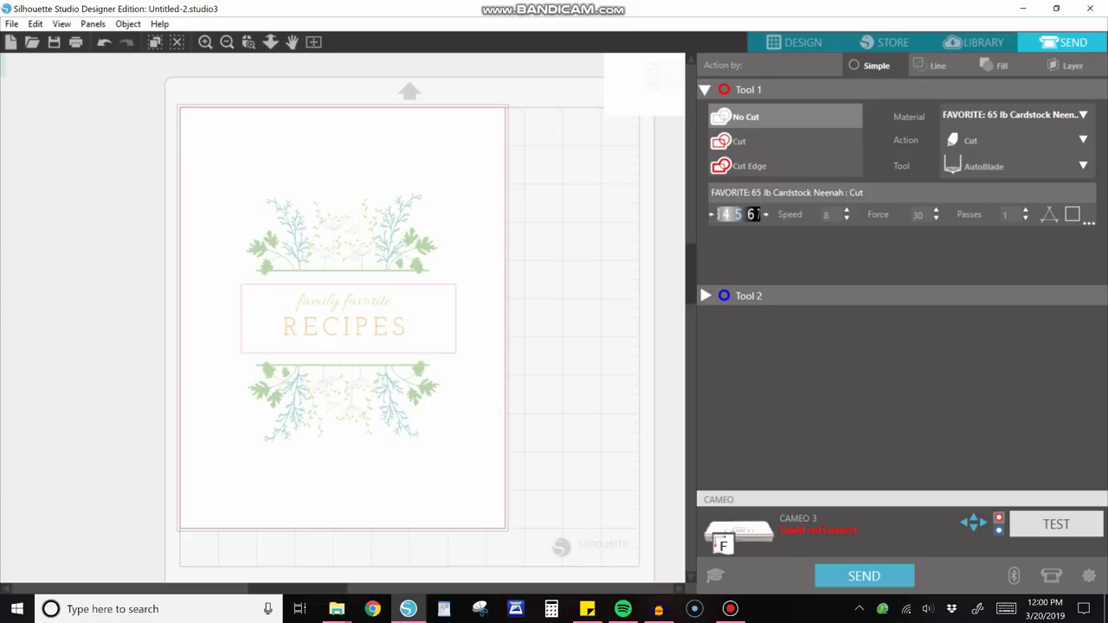
pyautogui.click(785, 141)
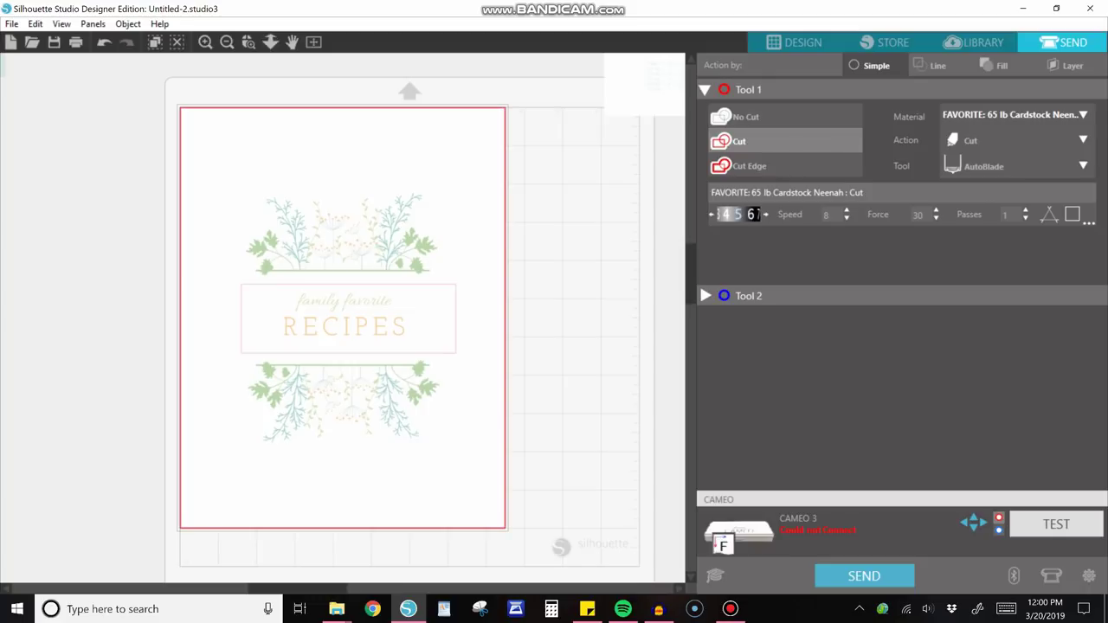
pyautogui.click(795, 42)
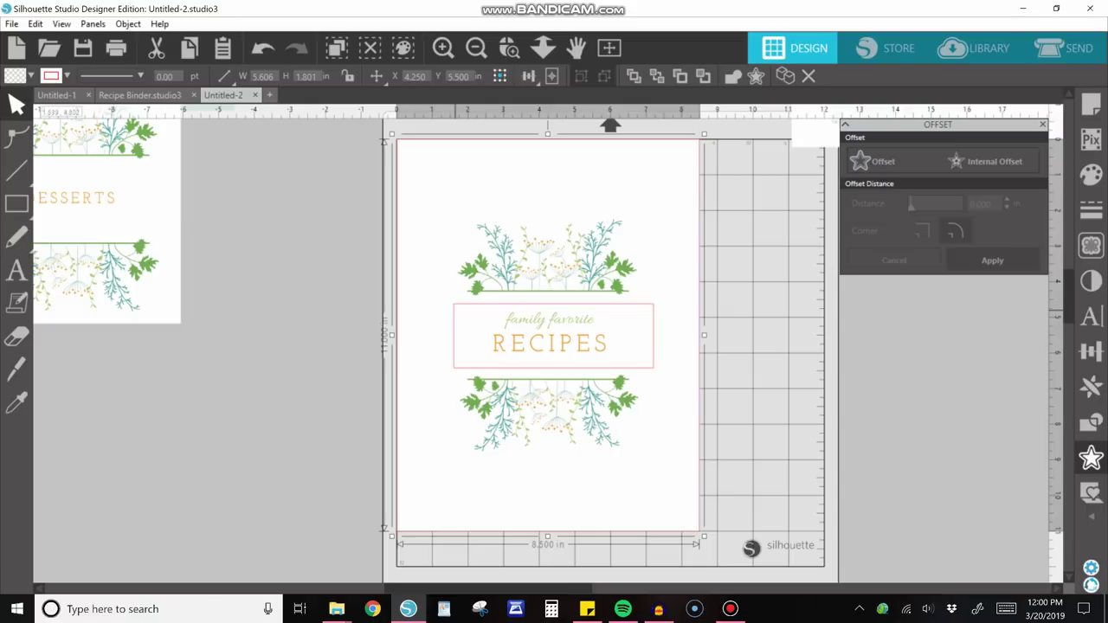
# Fill the rectangle over the cover's title with white to hide the original wording.
pyautogui.click(448, 303)
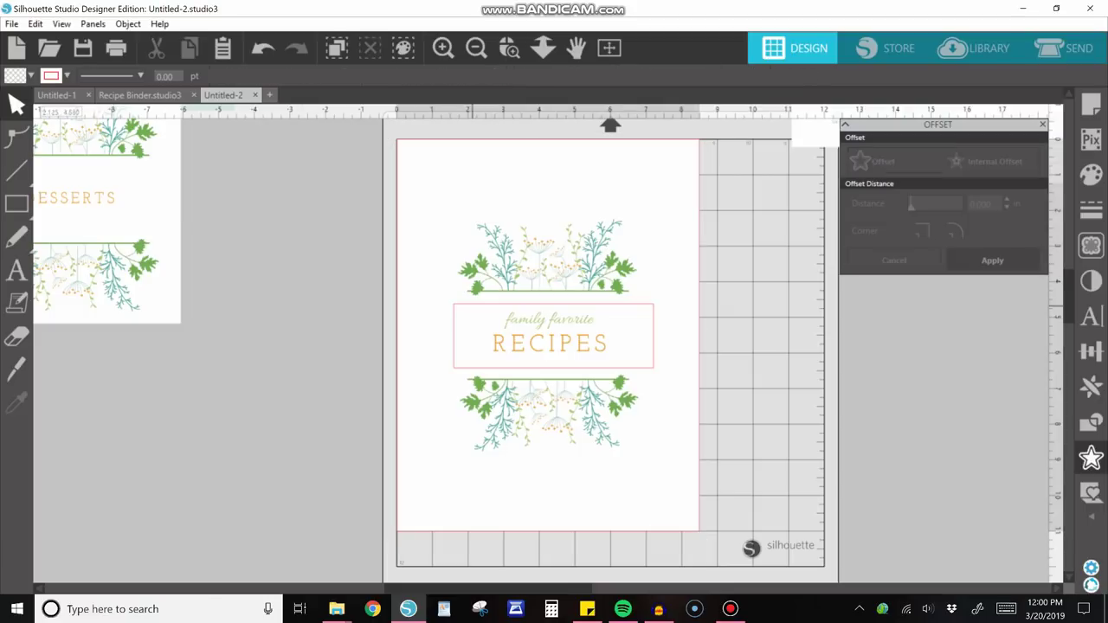
pyautogui.click(472, 305)
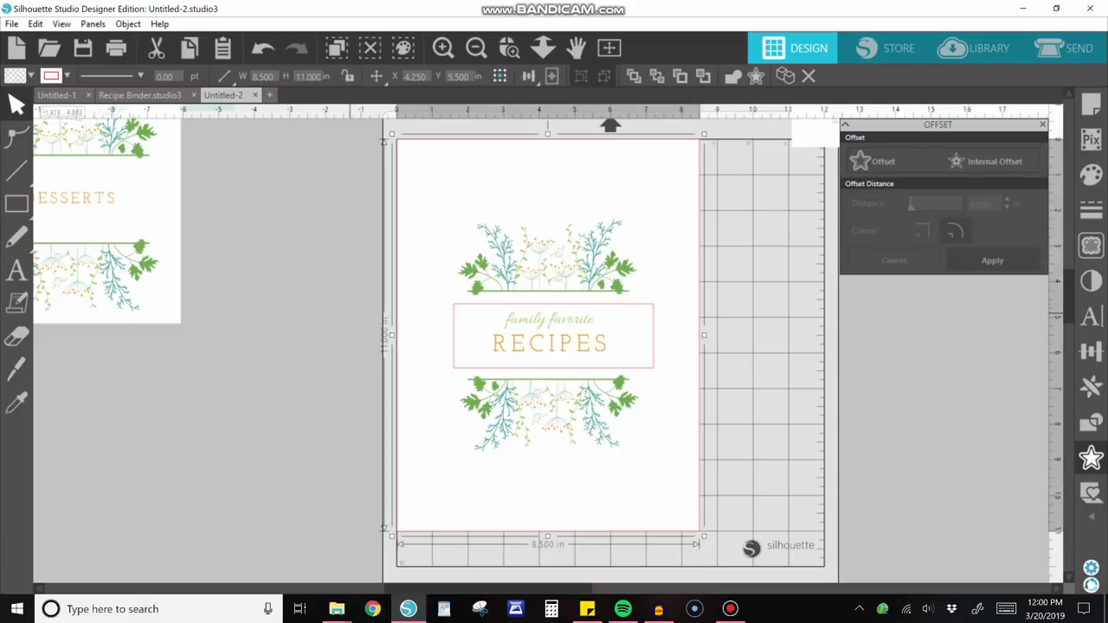
pyautogui.click(454, 305)
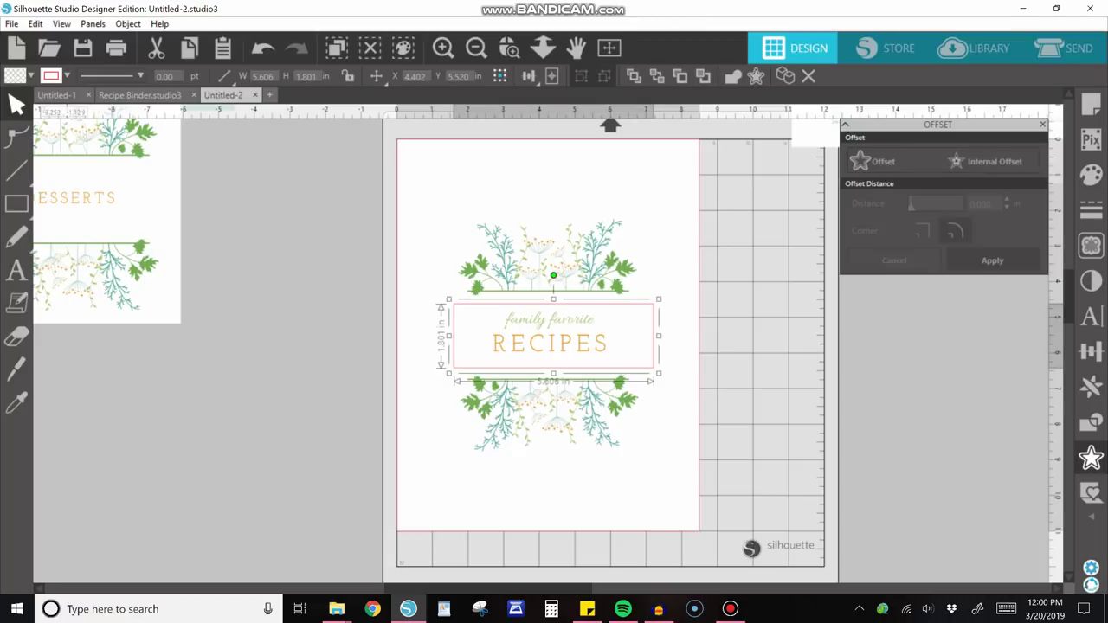
pyautogui.click(31, 76)
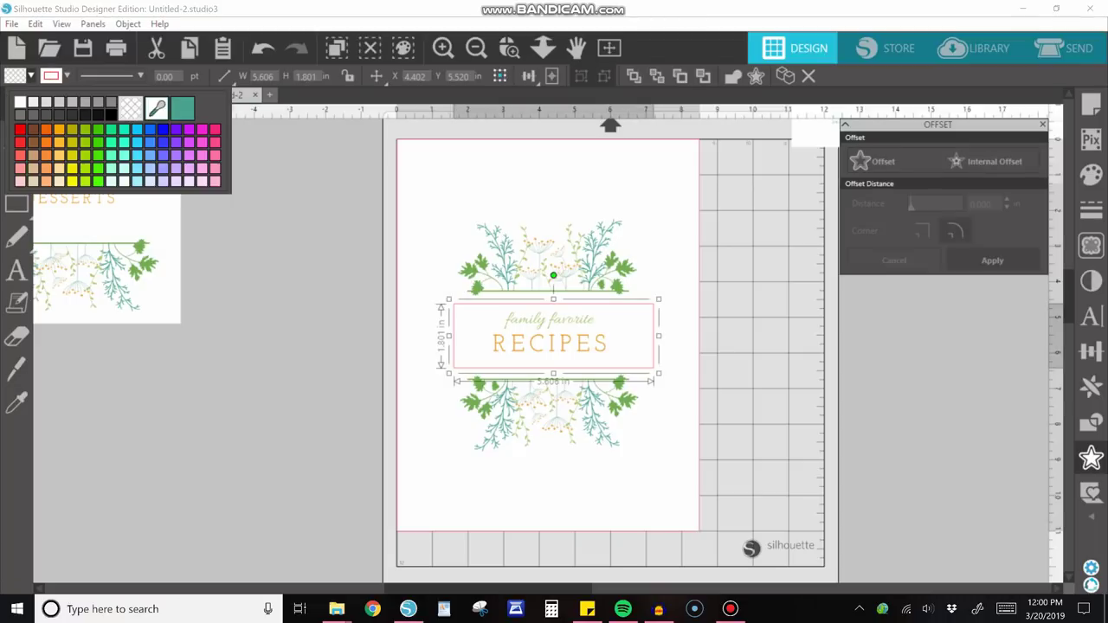
pyautogui.click(20, 101)
pyautogui.click(603, 277)
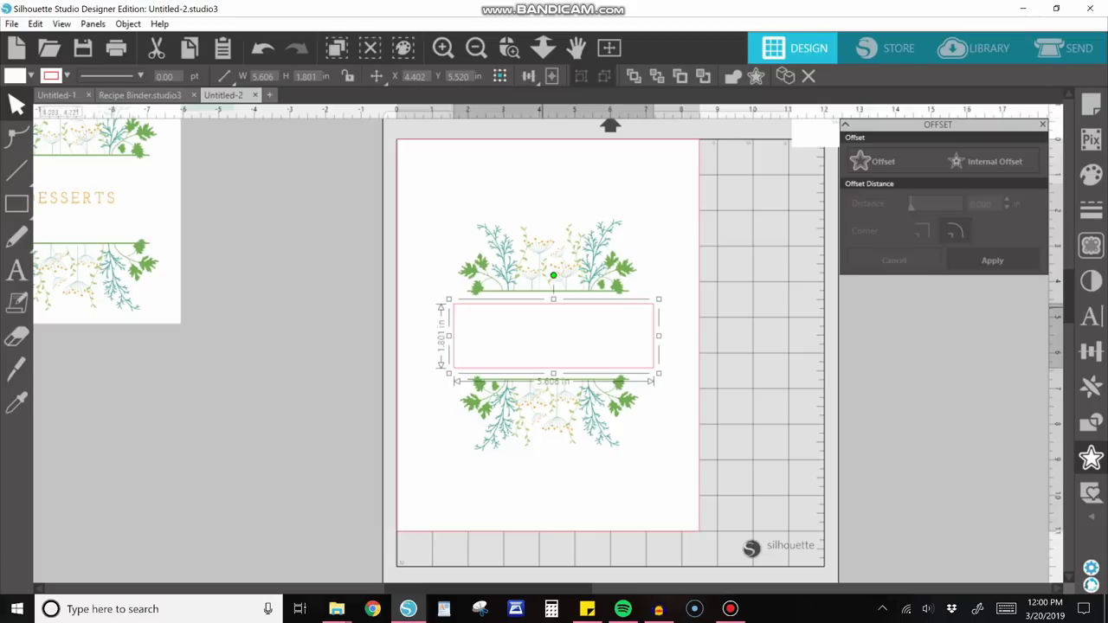
pyautogui.click(269, 381)
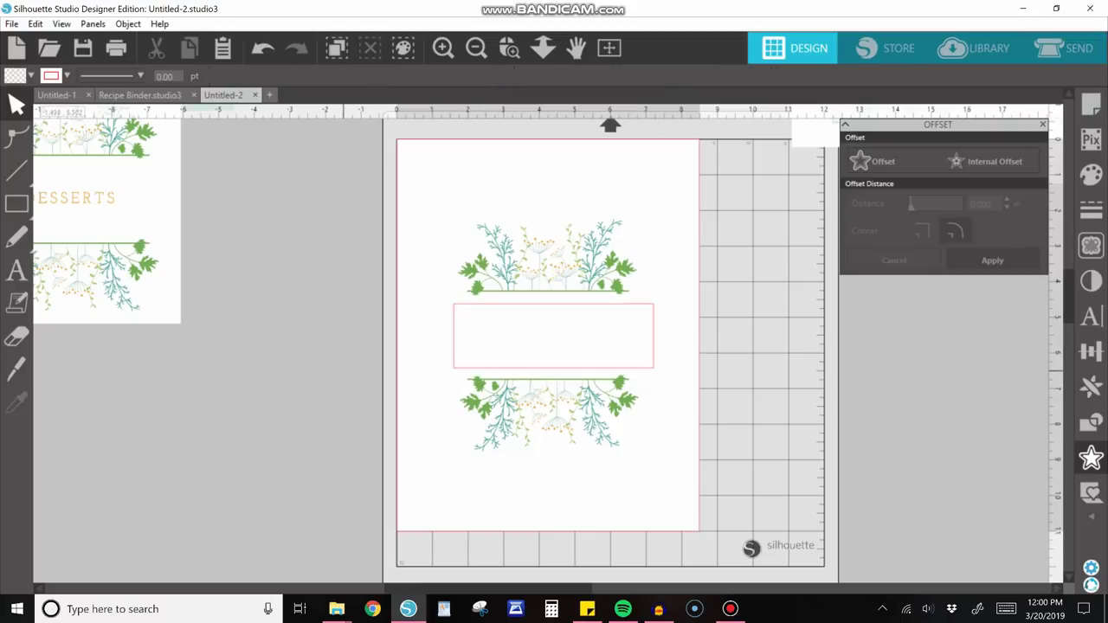
# Add a two-line text beside the mat with the family's surname in possessive form above "recipes".
pyautogui.click(11, 276)
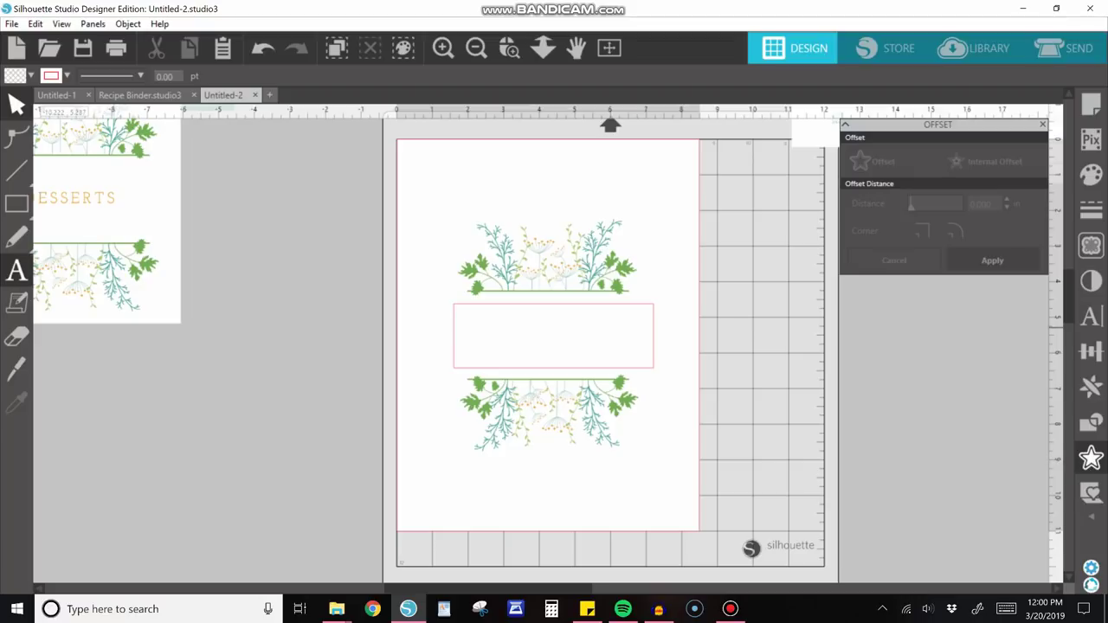
pyautogui.click(16, 270)
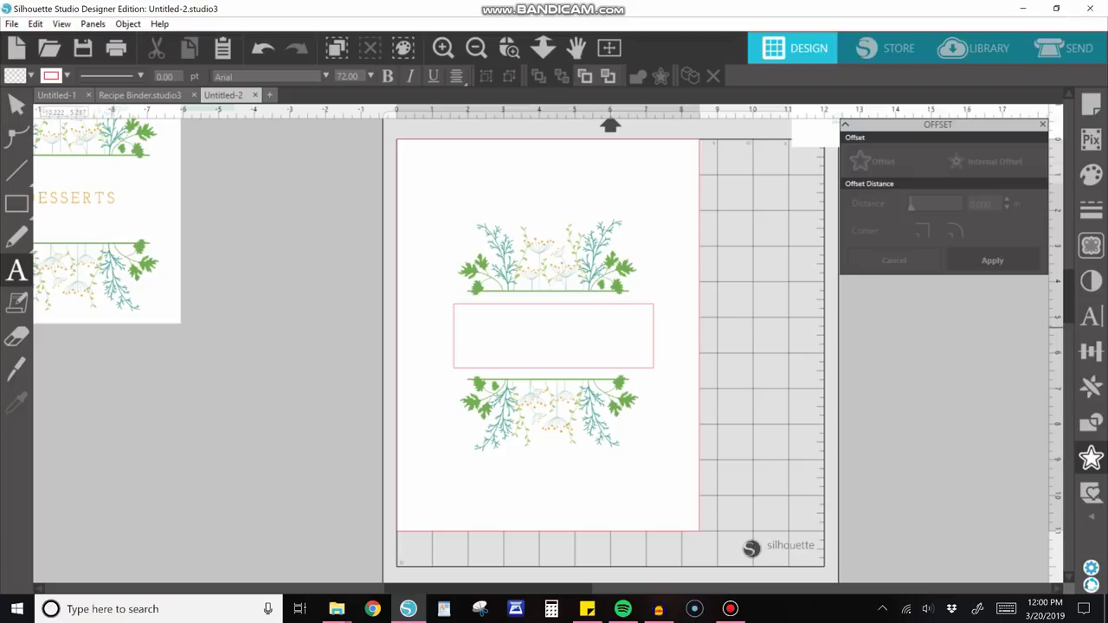
pyautogui.click(94, 387)
pyautogui.write("Poznicek's")
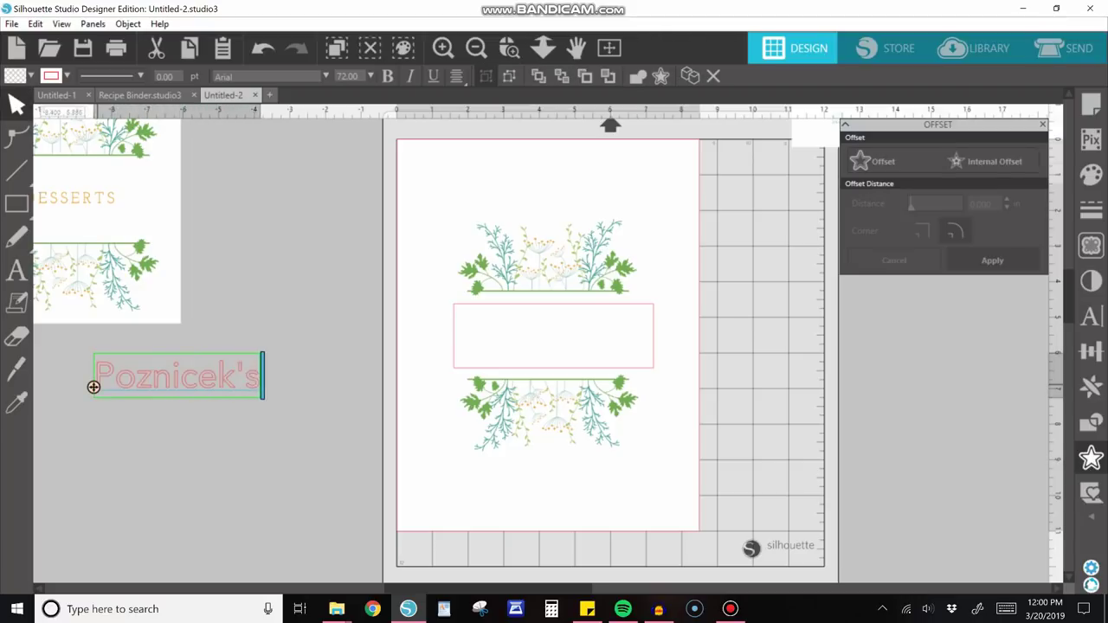
pyautogui.press('Return')
pyautogui.write('re')
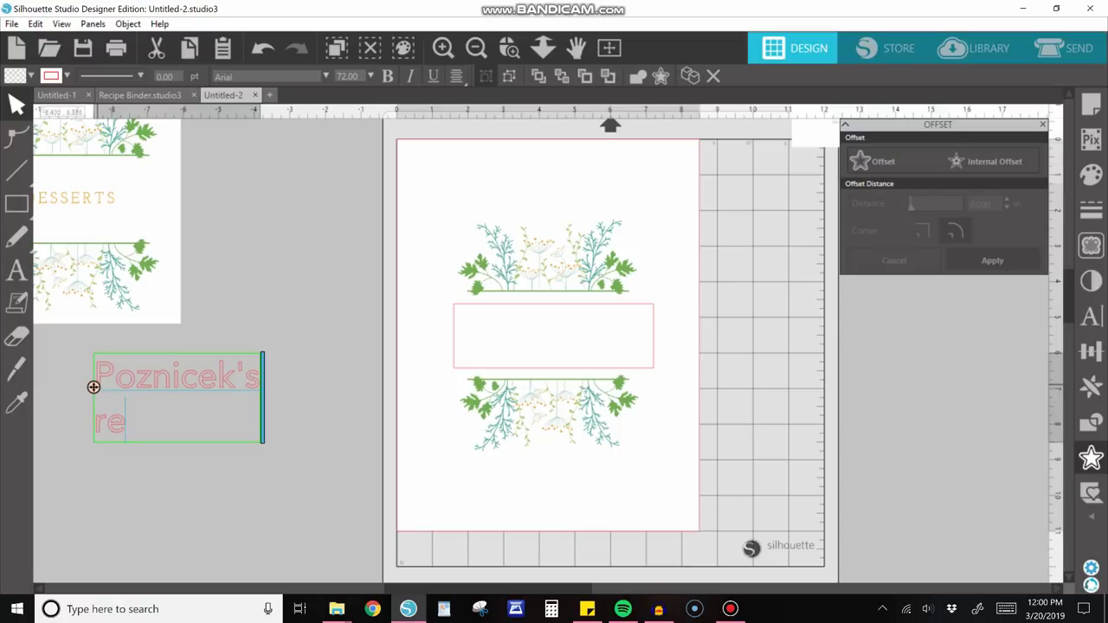
pyautogui.write('cipes')
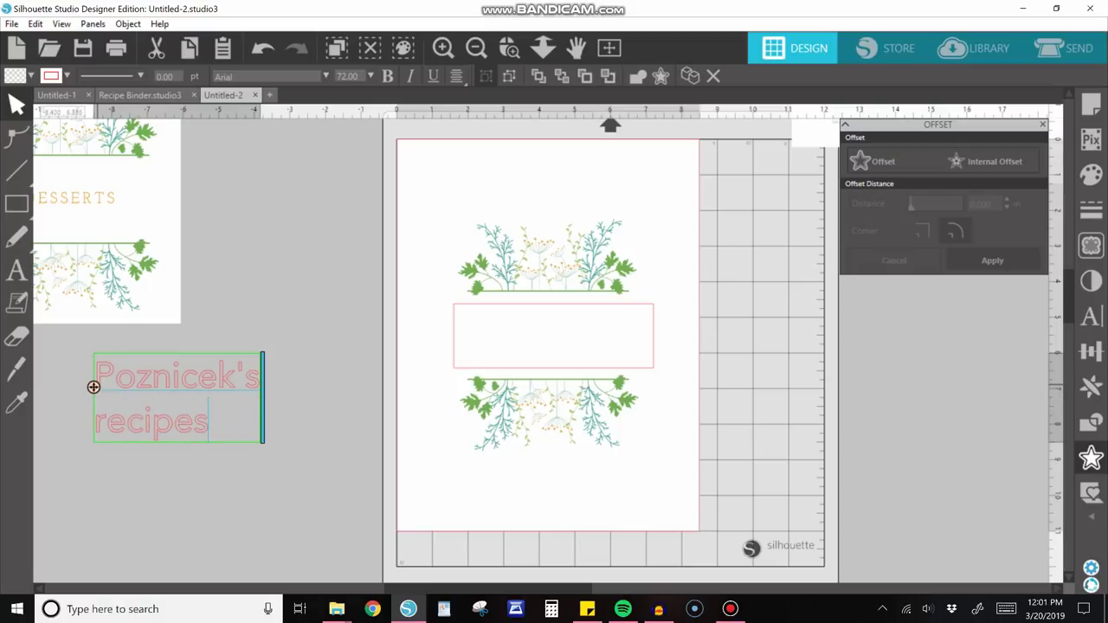
# Centre the two-line text with 75% line spacing and 105% character spacing, and move it closer to the mat.
pyautogui.moveTo(223, 425); pyautogui.dragTo(110, 379)
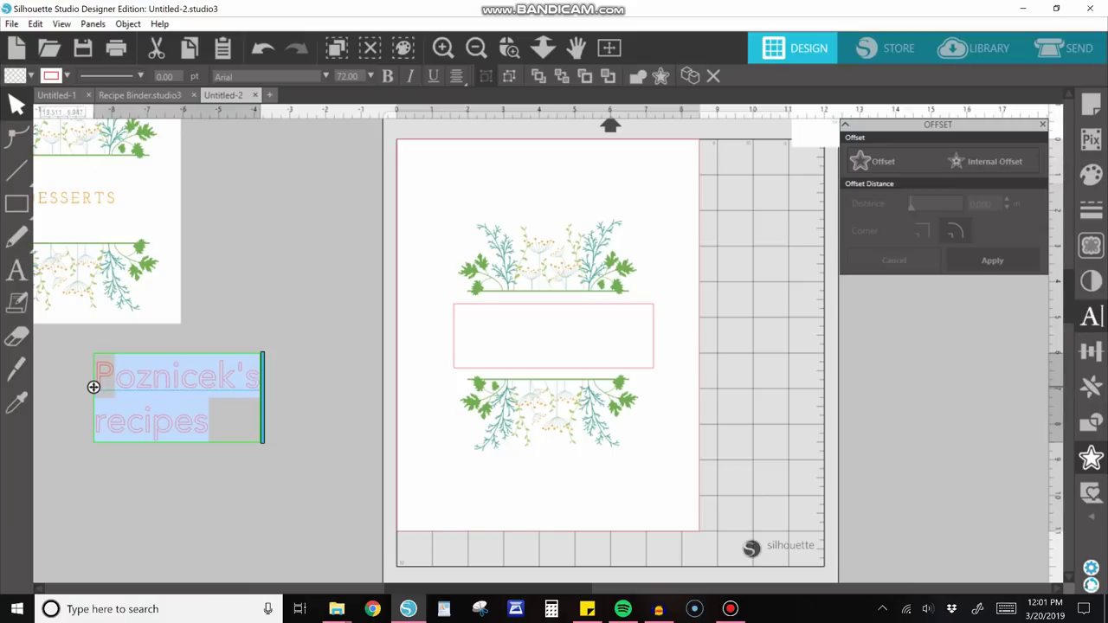
pyautogui.click(1091, 316)
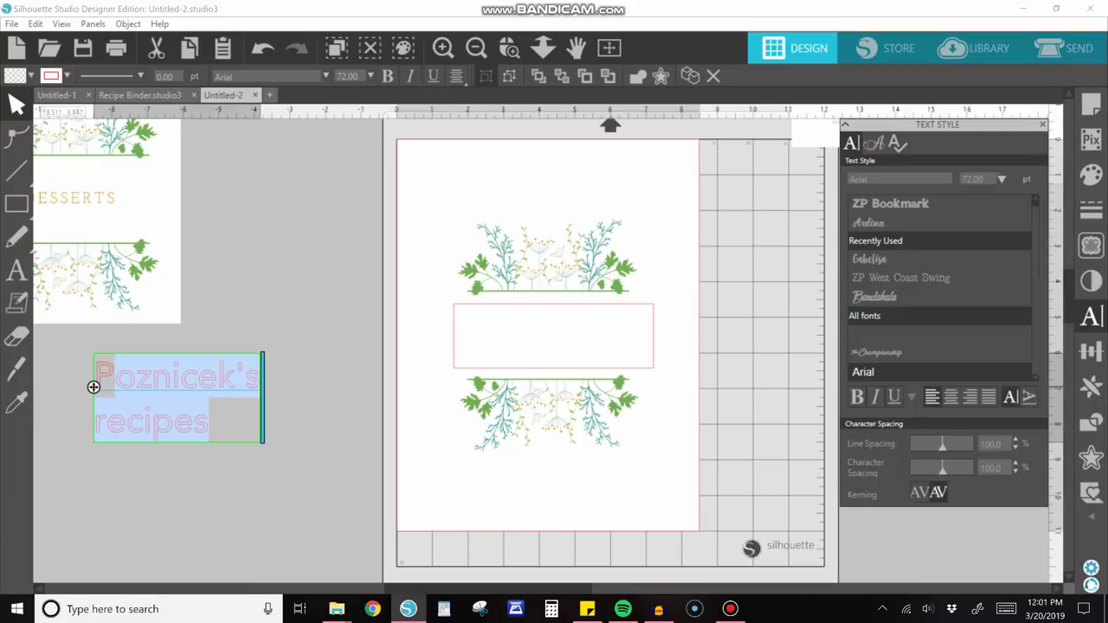
pyautogui.click(951, 397)
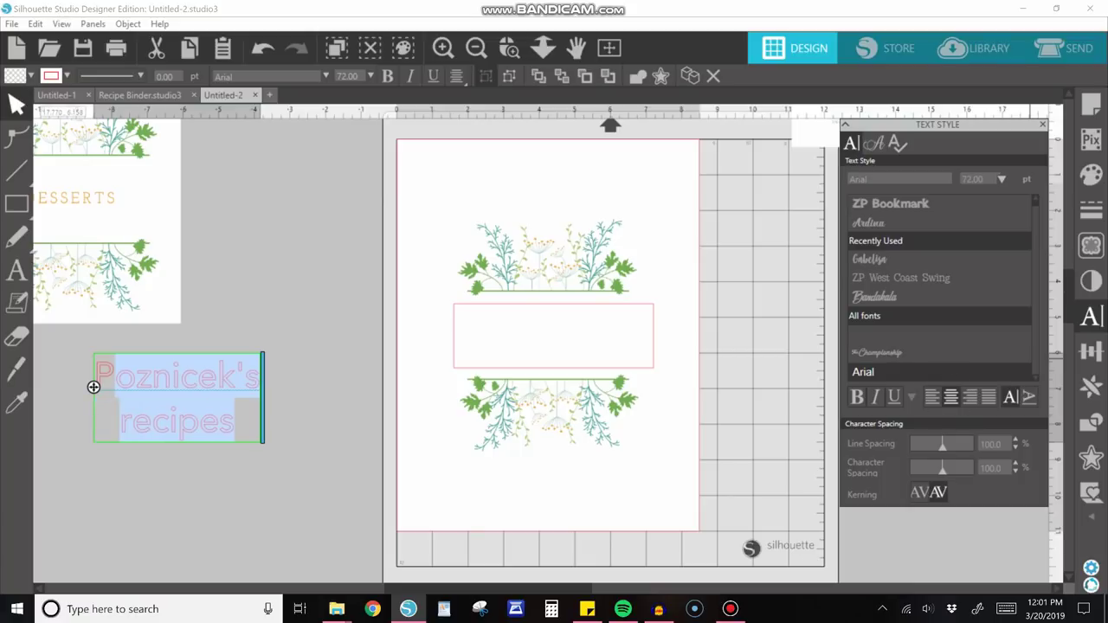
pyautogui.moveTo(943, 468)
pyautogui.mouseDown()
pyautogui.moveTo(930, 468)
pyautogui.moveTo(947, 469)
pyautogui.moveTo(935, 443)
pyautogui.mouseUp()
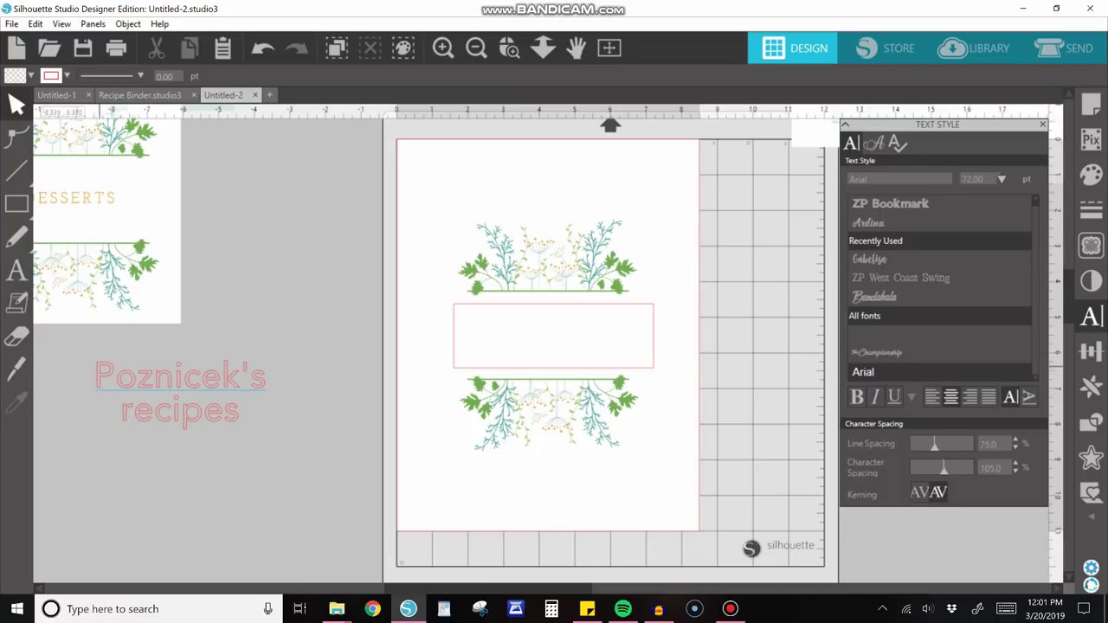
pyautogui.moveTo(180, 381); pyautogui.dragTo(296, 443)
# Change the font of the word "recipes" to ZP West Coast Swing.
pyautogui.doubleClick(303, 476)
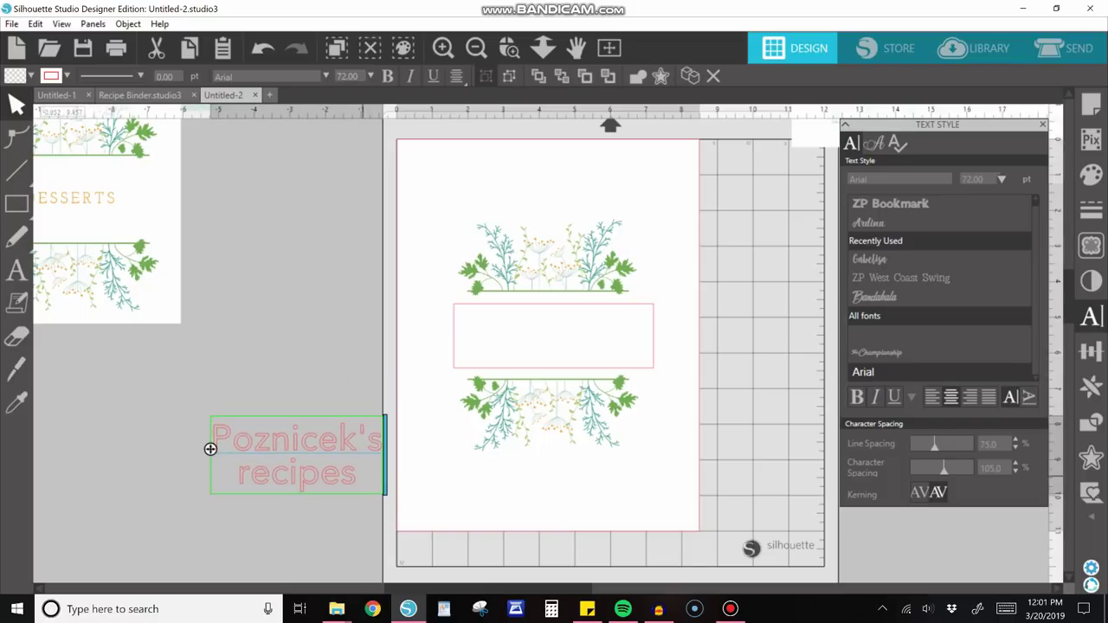
pyautogui.moveTo(357, 475); pyautogui.dragTo(241, 474)
pyautogui.moveTo(870, 179); pyautogui.dragTo(816, 180)
pyautogui.write('zp ')
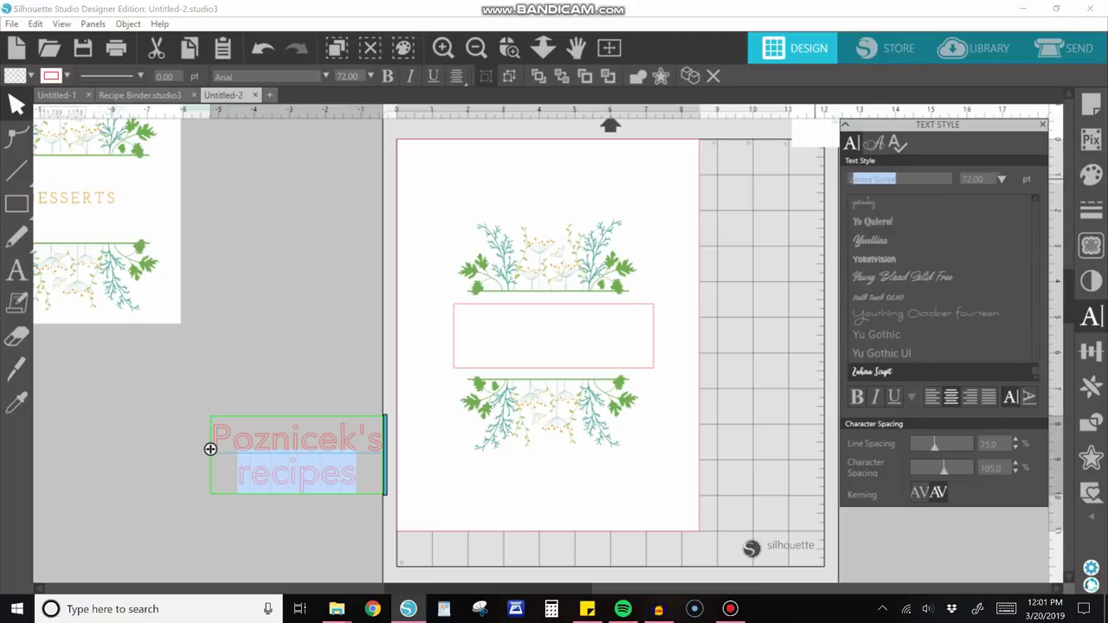
pyautogui.write('west Coast Swing')
pyautogui.press('Return')
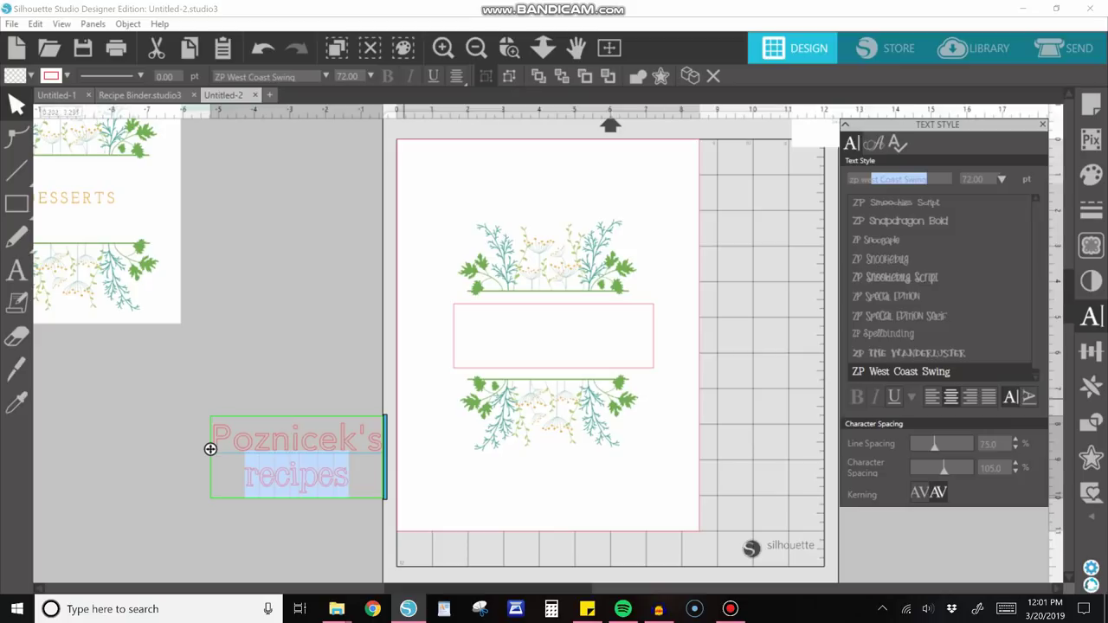
# Change the font of the surname line to Gabelisa and finish editing the text.
pyautogui.moveTo(380, 439); pyautogui.dragTo(211, 441)
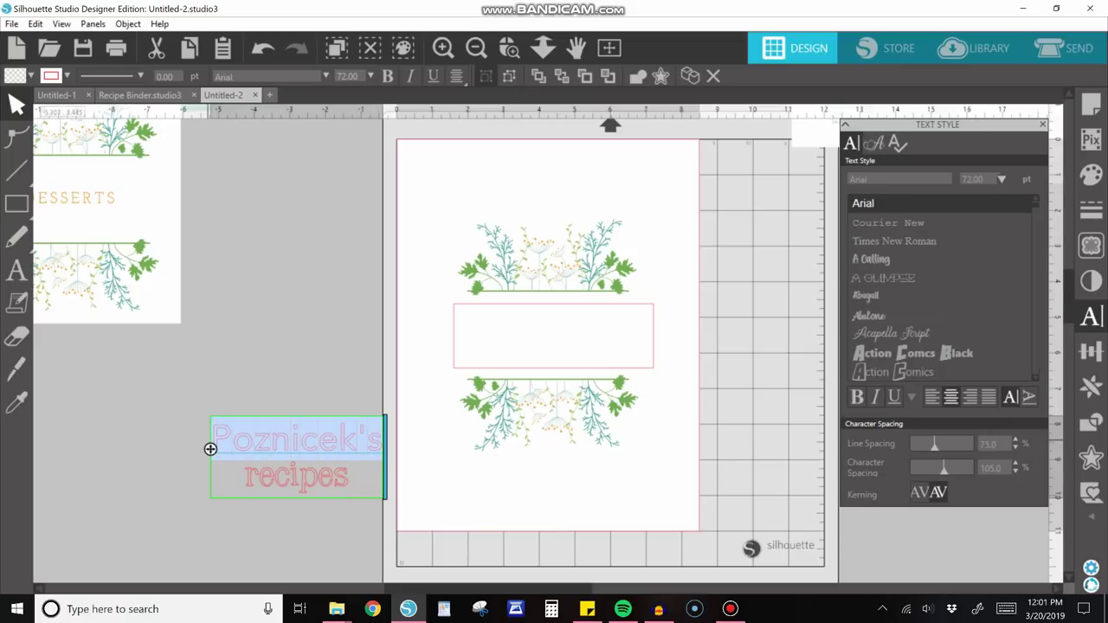
pyautogui.write('ga')
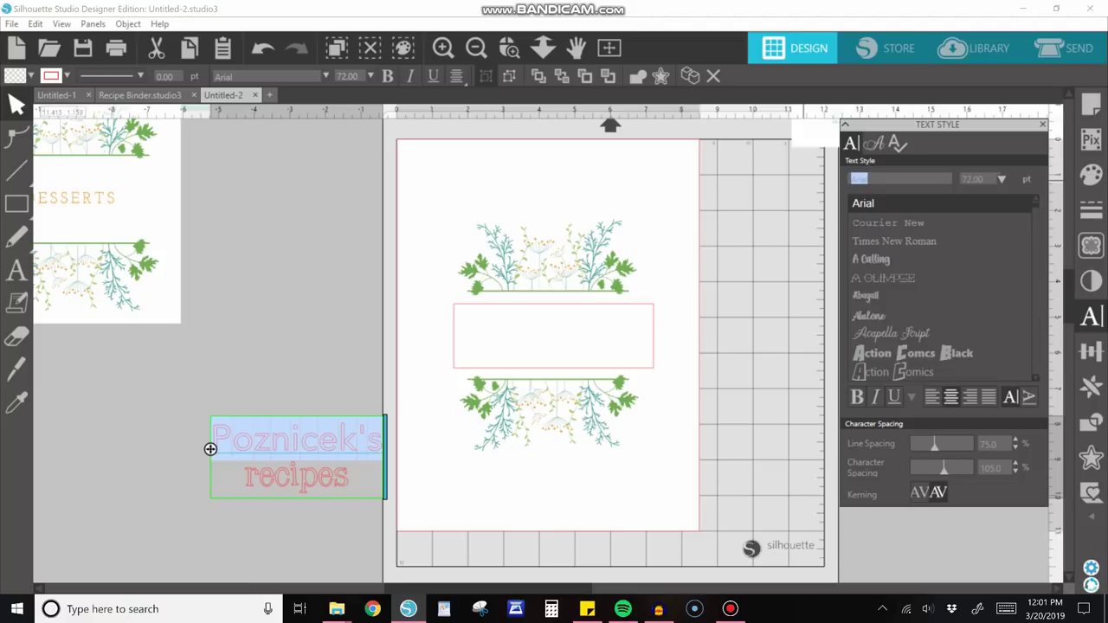
pyautogui.press('Return')
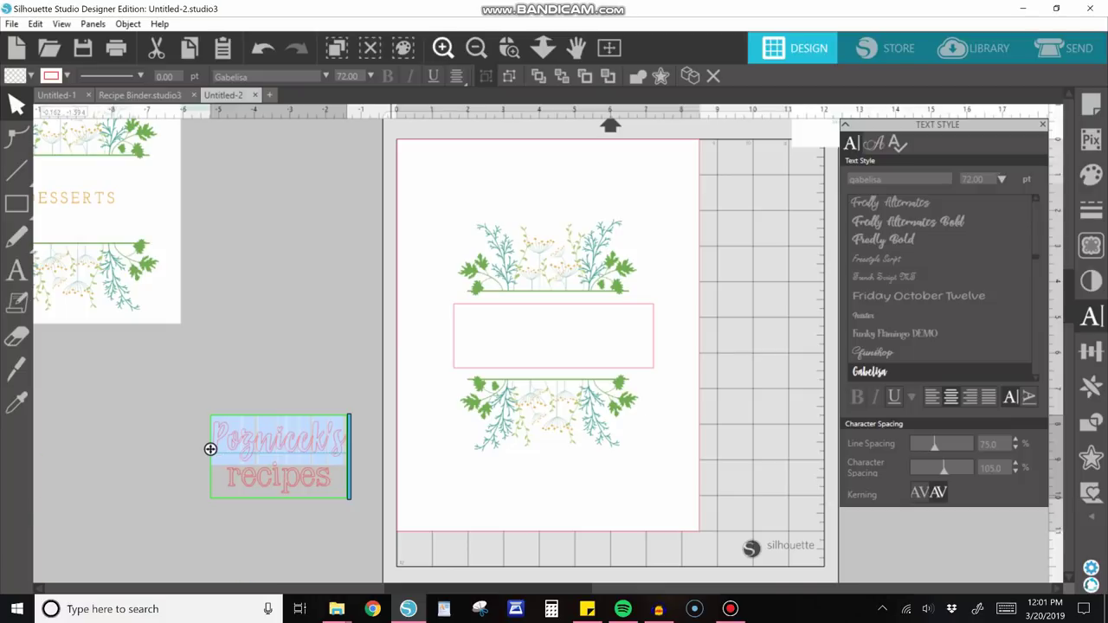
pyautogui.click(443, 48)
pyautogui.click(576, 49)
pyautogui.moveTo(198, 343); pyautogui.dragTo(398, 239)
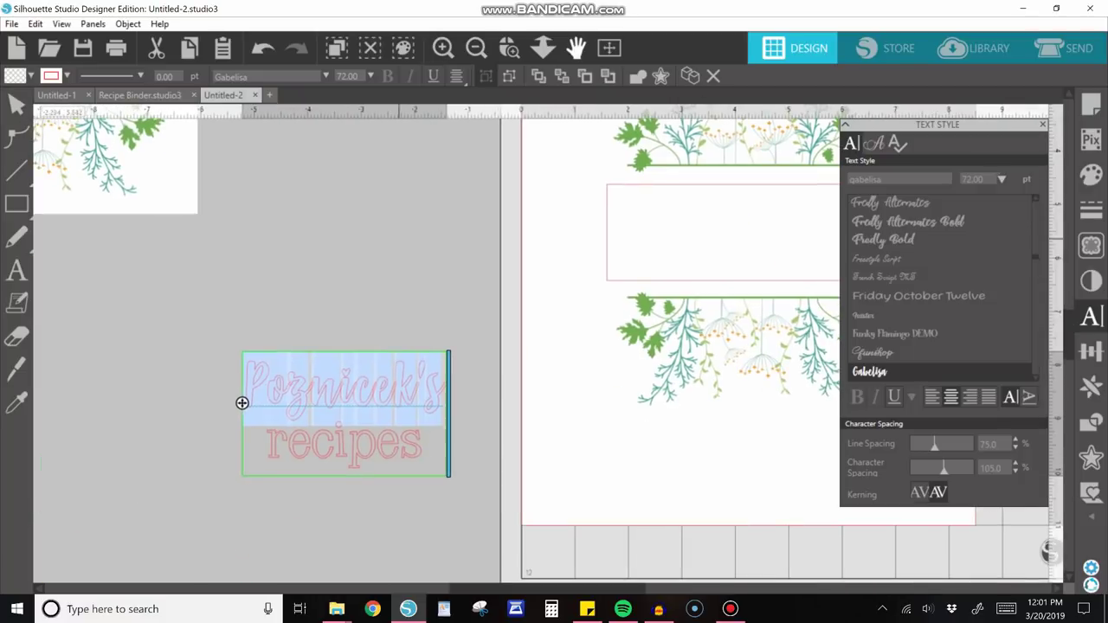
pyautogui.click(272, 225)
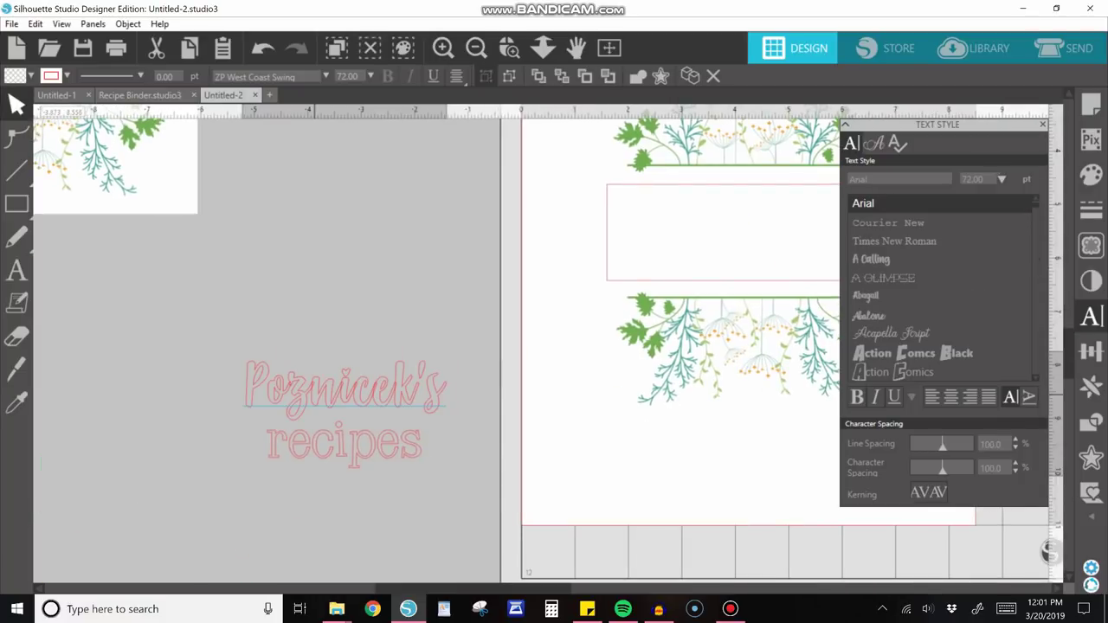
# Weld the overlapping letters of the two-line text beside the mat.
pyautogui.click(347, 390)
pyautogui.rightClick(315, 390)
pyautogui.click(350, 379)
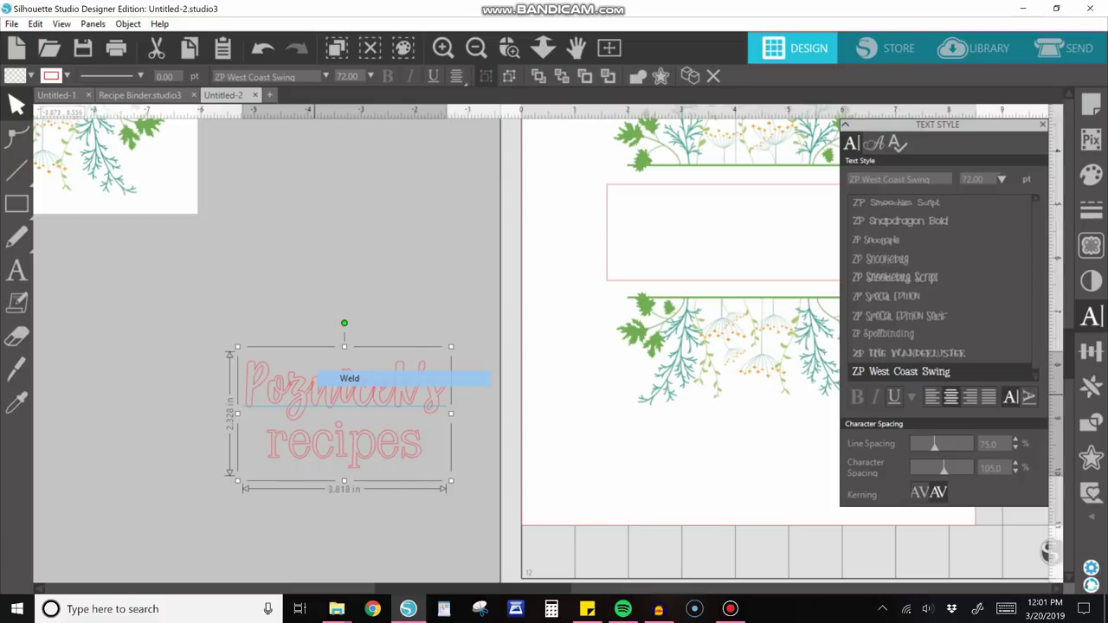
pyautogui.moveTo(220, 362); pyautogui.dragTo(463, 496)
pyautogui.rightClick(463, 496)
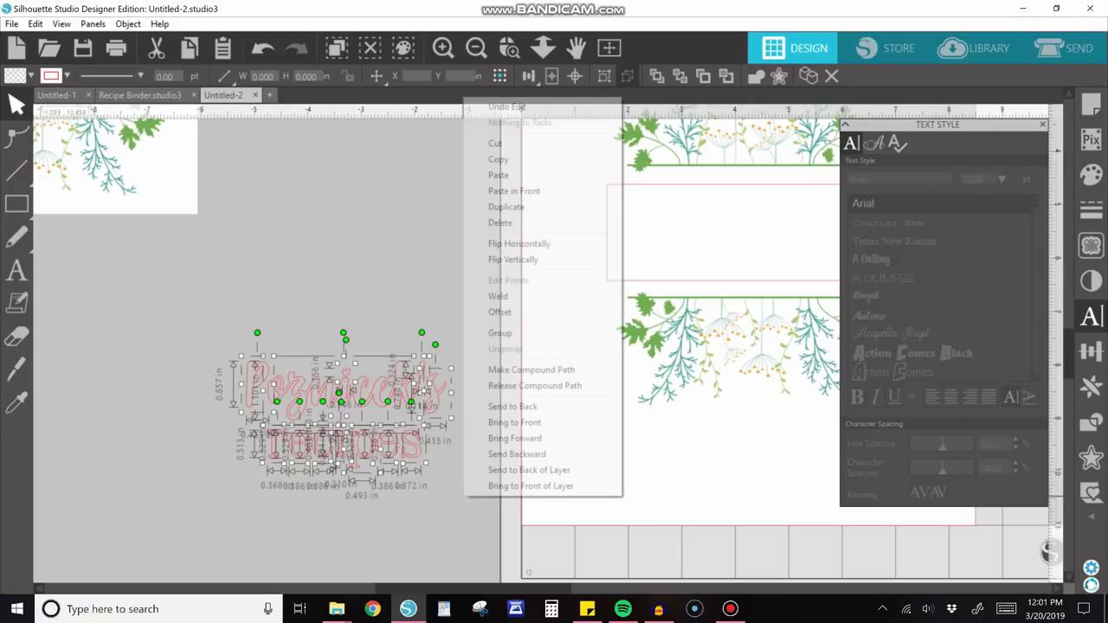
pyautogui.click(503, 333)
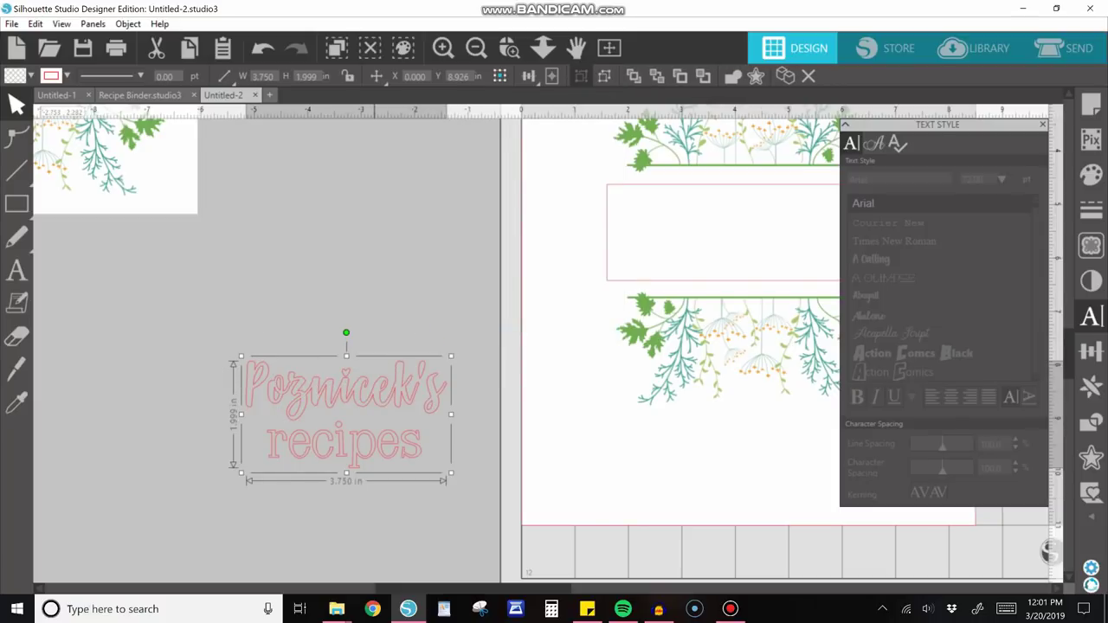
pyautogui.click(264, 48)
# Group the welded letters of the surname line, and group the letters of the word "recipes" separately.
pyautogui.click(322, 313)
pyautogui.click(249, 389)
pyautogui.moveTo(250, 389); pyautogui.dragTo(477, 412)
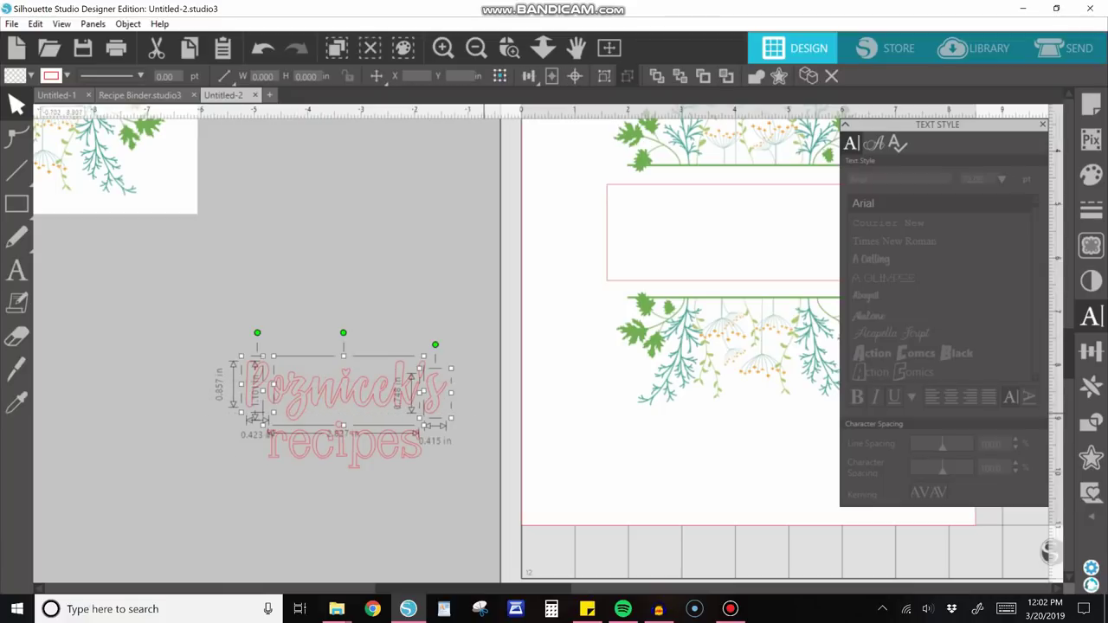
pyautogui.rightClick(482, 415)
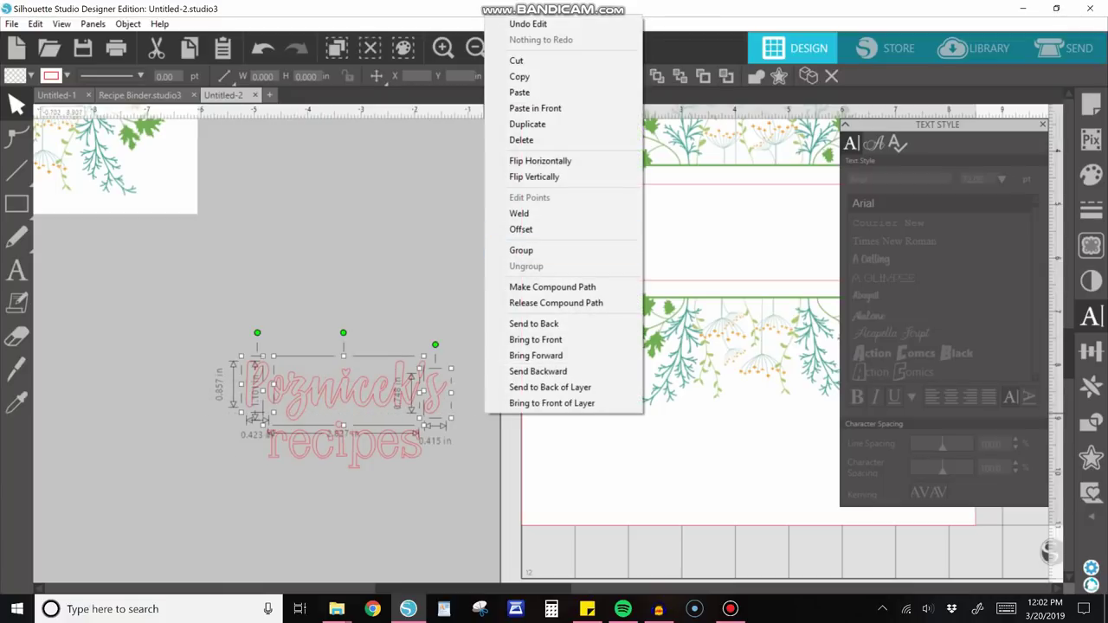
pyautogui.click(521, 250)
pyautogui.moveTo(235, 441); pyautogui.dragTo(450, 470)
pyautogui.rightClick(452, 473)
pyautogui.click(485, 308)
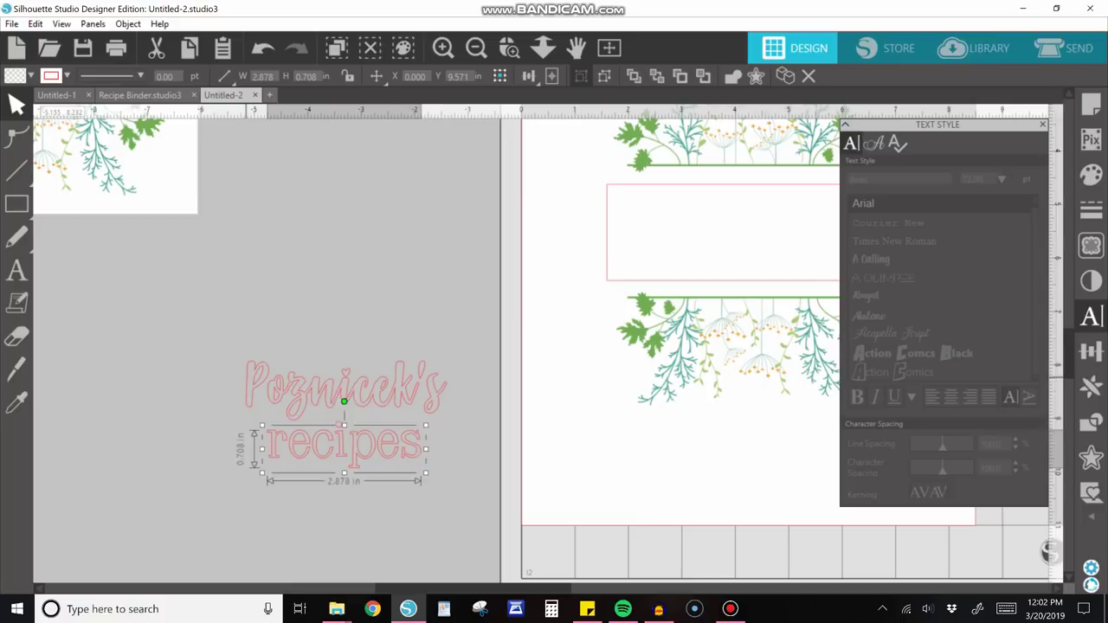
# Fill the surname line, including its apostrophe and the heart-shaped dot, with the previously sampled teal.
pyautogui.click(247, 377)
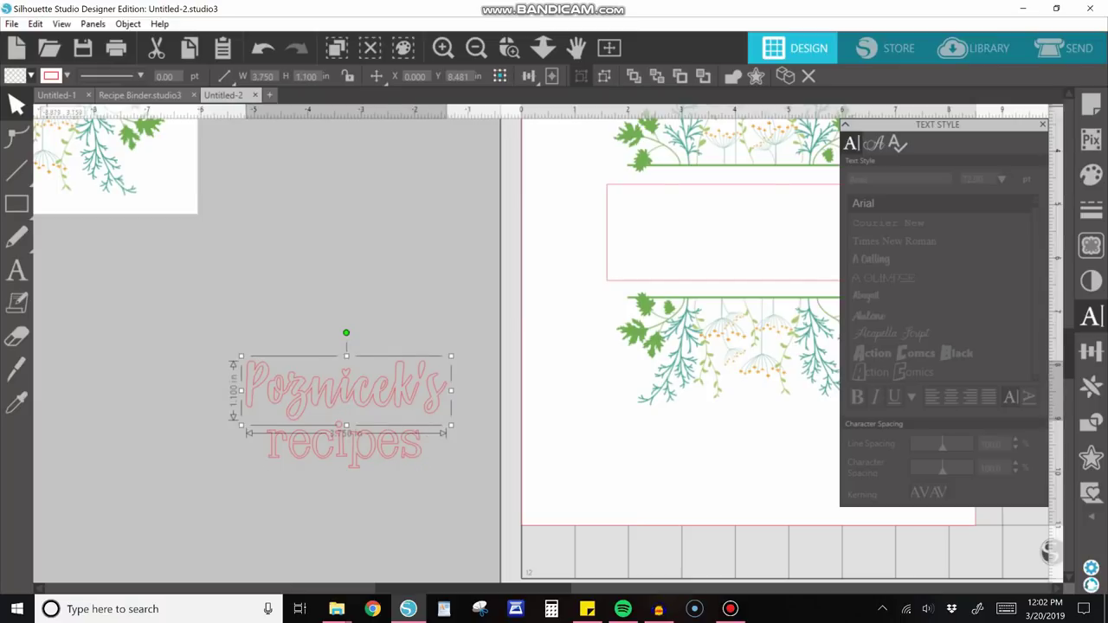
pyautogui.click(31, 76)
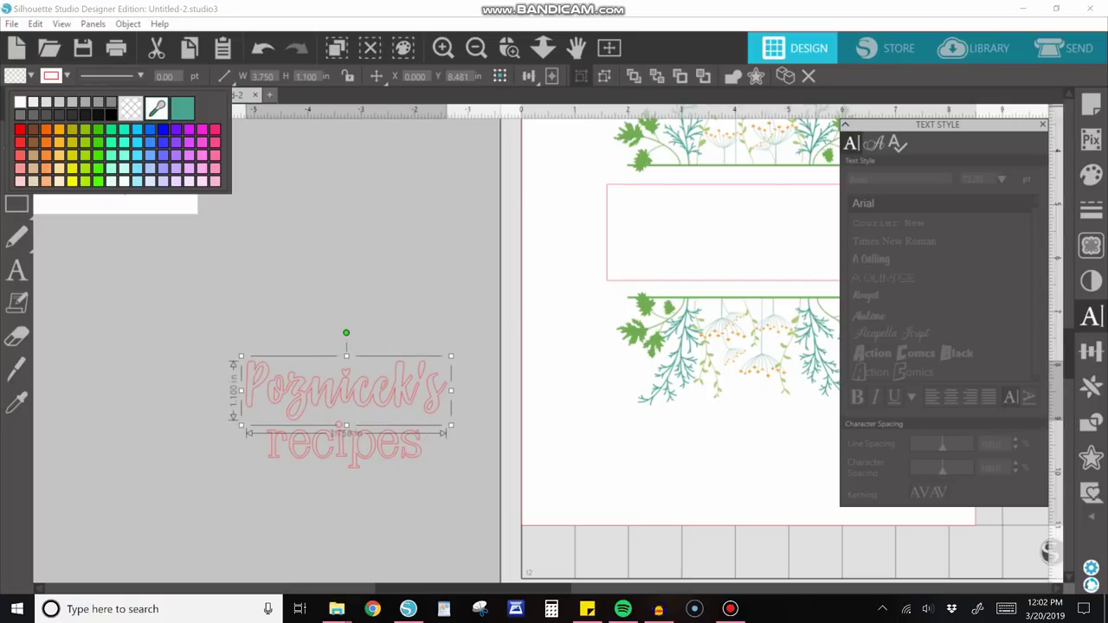
pyautogui.click(183, 109)
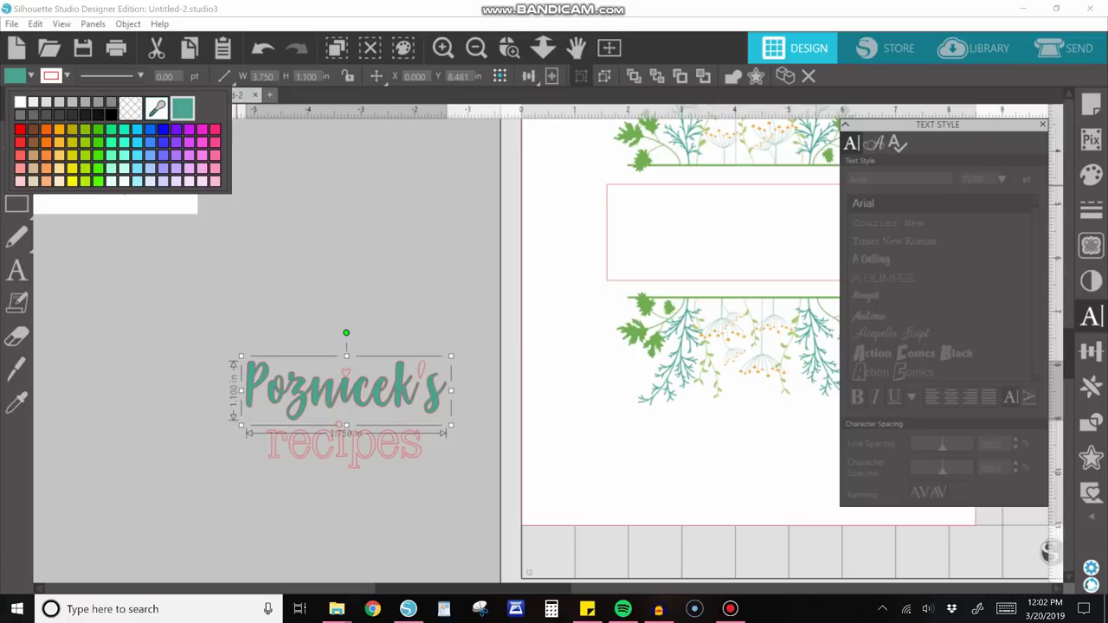
pyautogui.moveTo(283, 284); pyautogui.dragTo(462, 424)
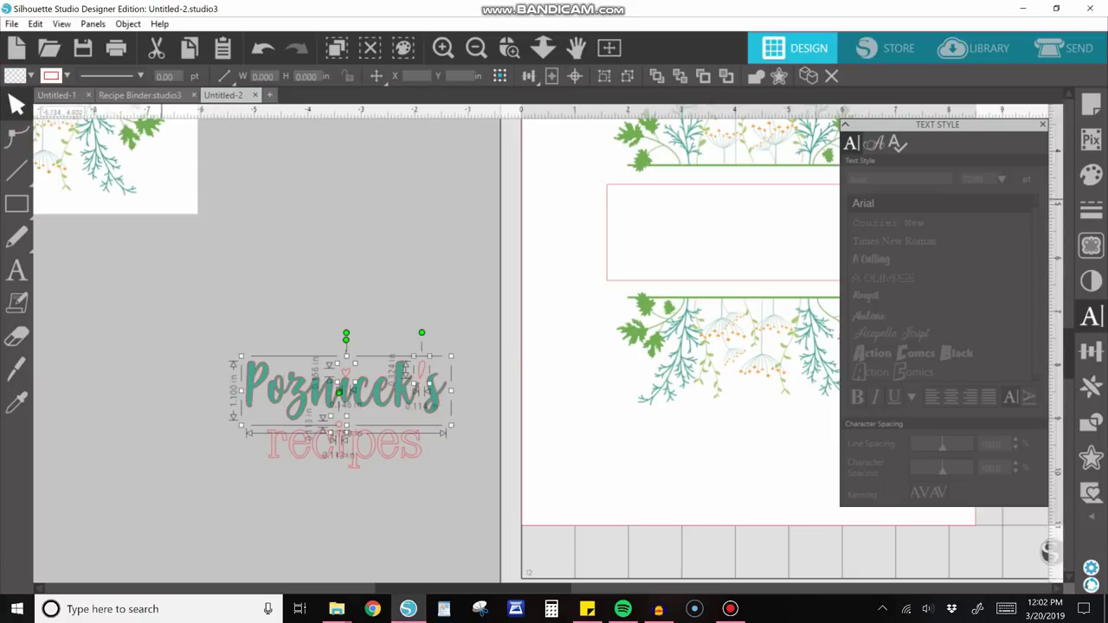
pyautogui.click(311, 299)
pyautogui.moveTo(257, 306); pyautogui.dragTo(459, 399)
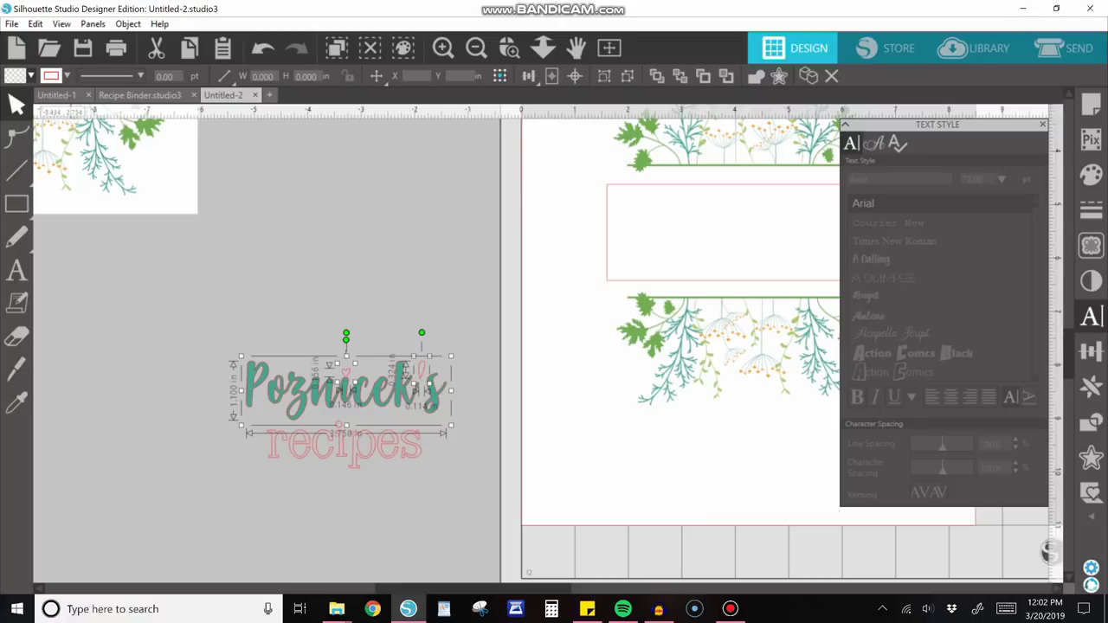
pyautogui.click(16, 77)
pyautogui.click(183, 109)
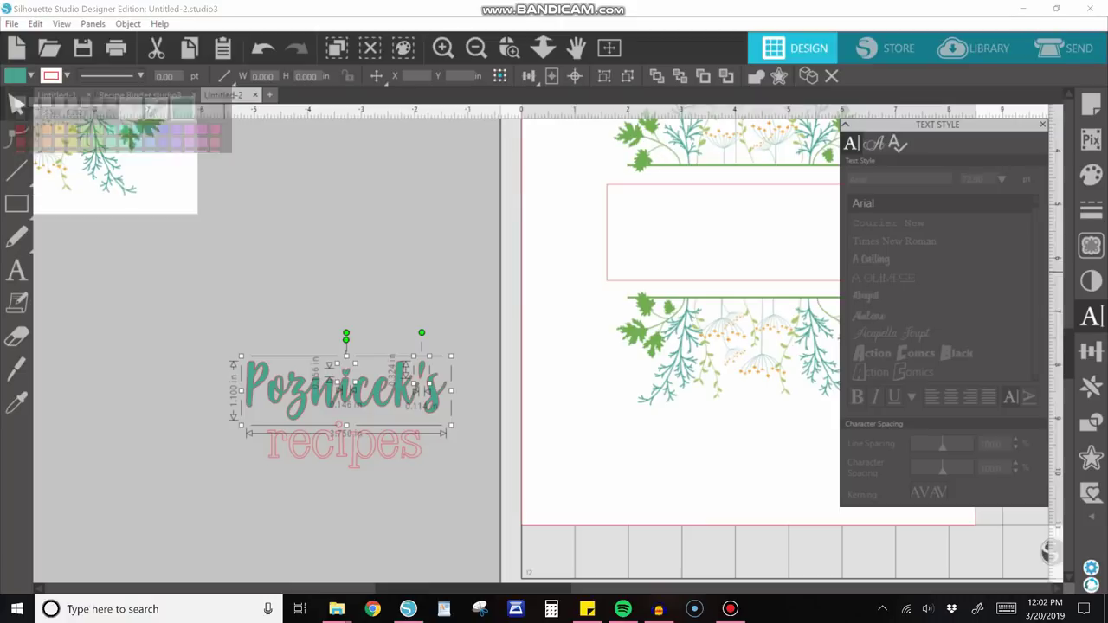
# Fill the word "recipes" with orange #F19017 sampled from the small flowers in the cover artwork.
pyautogui.click(219, 408)
pyautogui.moveTo(229, 347); pyautogui.dragTo(455, 476)
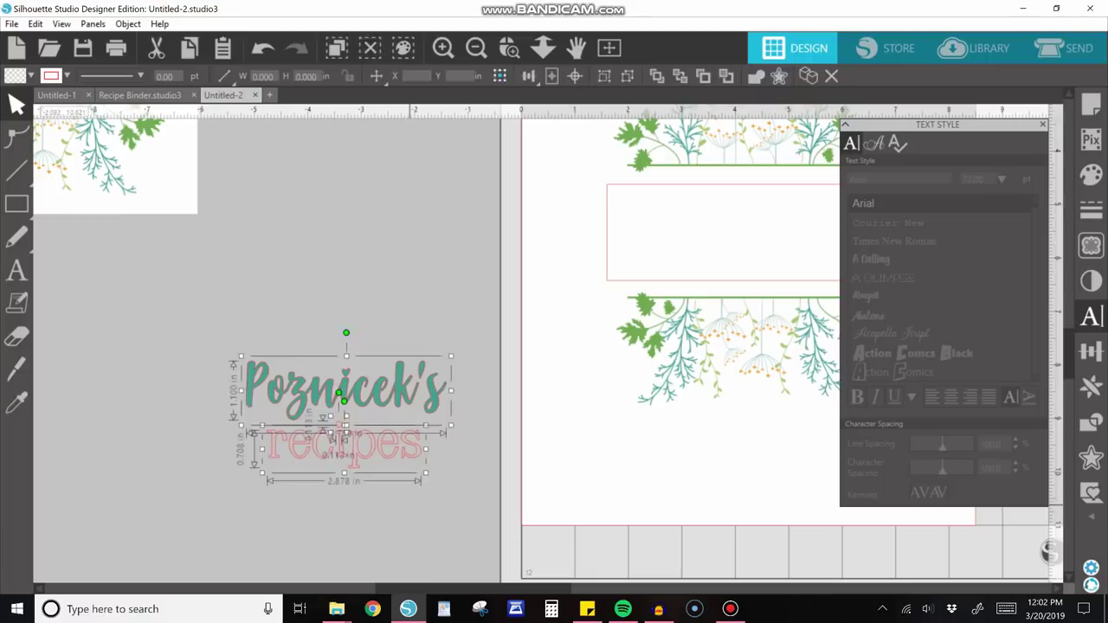
pyautogui.click(372, 494)
pyautogui.moveTo(250, 431); pyautogui.dragTo(434, 482)
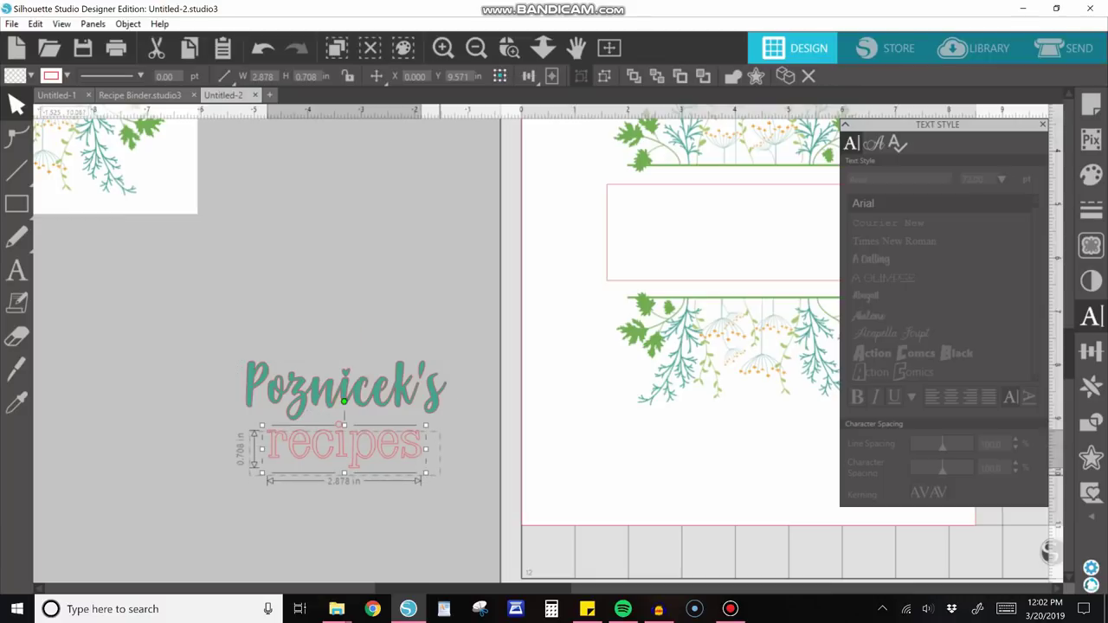
pyautogui.click(31, 76)
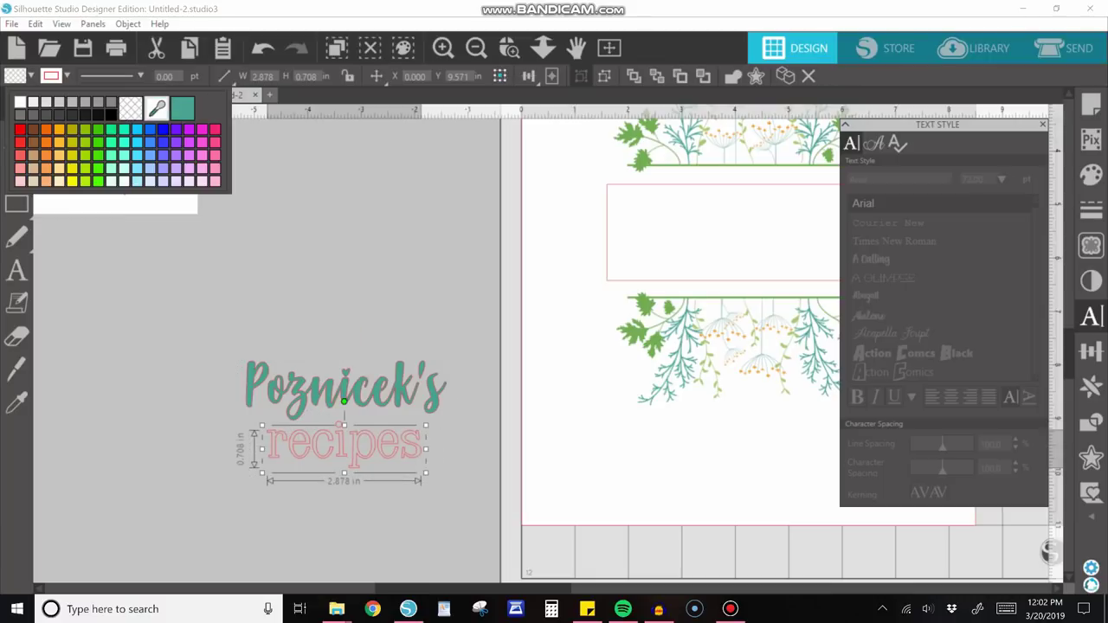
pyautogui.click(157, 107)
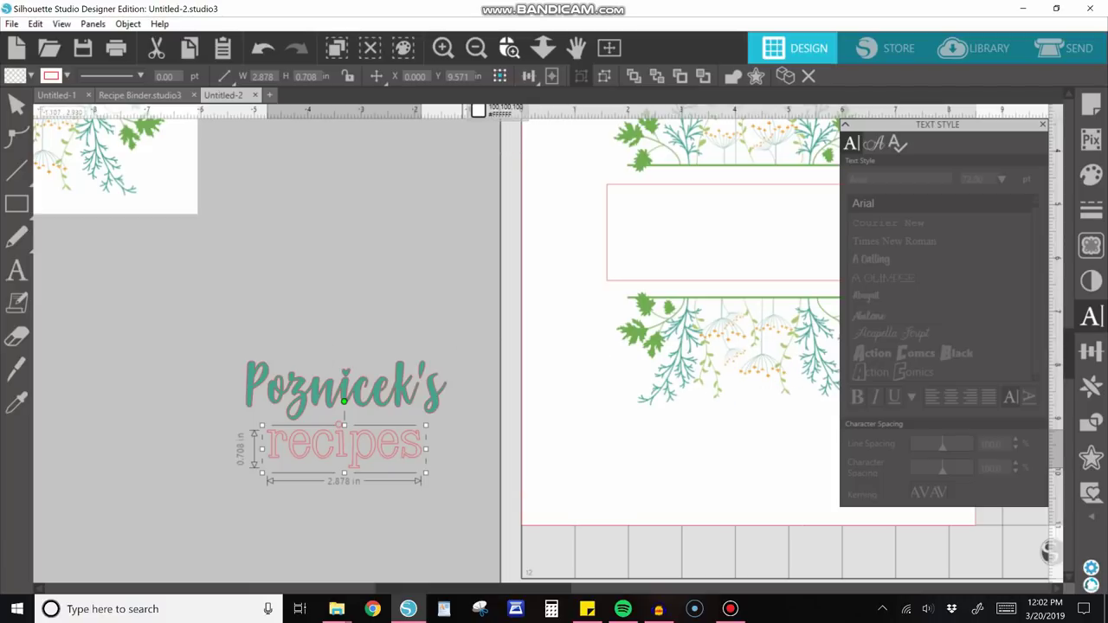
pyautogui.moveTo(750, 387); pyautogui.dragTo(763, 409)
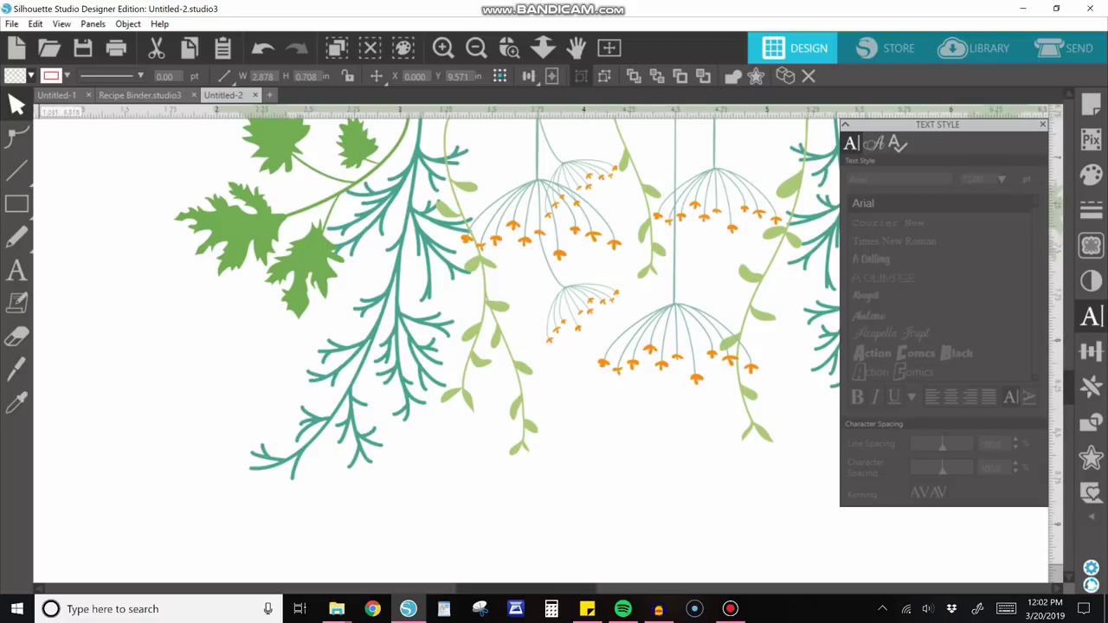
pyautogui.click(31, 76)
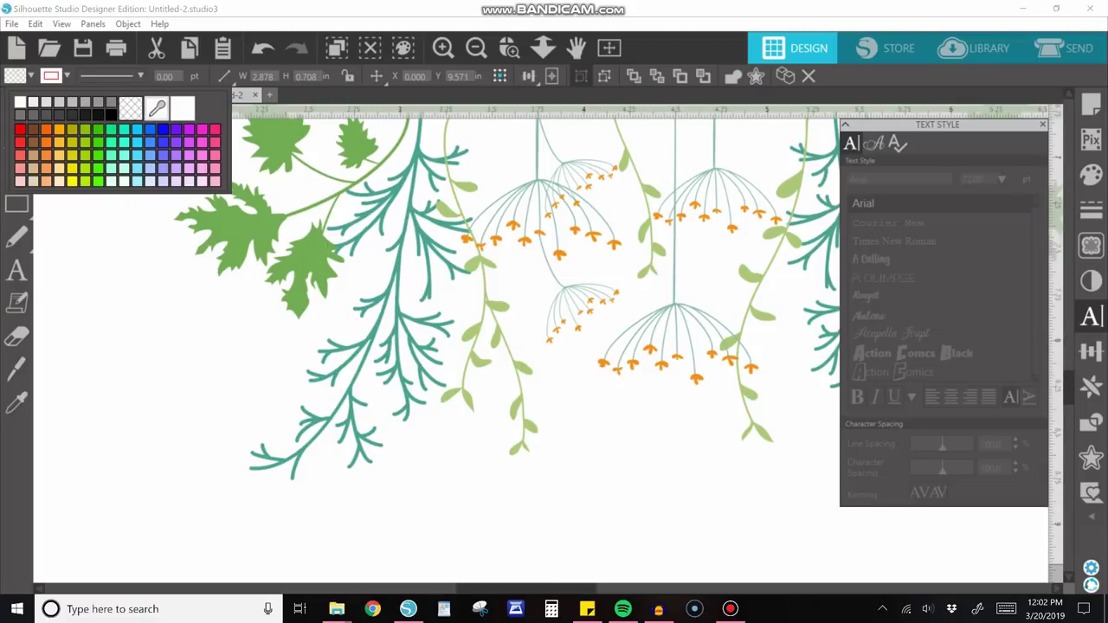
pyautogui.click(156, 108)
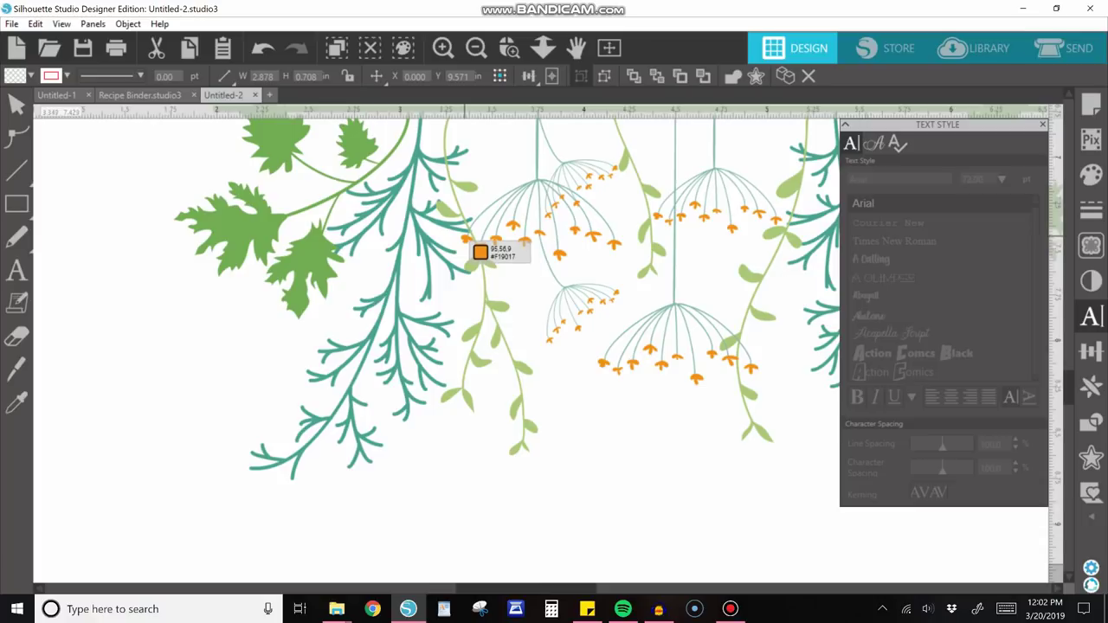
pyautogui.click(475, 249)
# Group the teal surname line and the orange word "recipes" into one design.
pyautogui.click(476, 47)
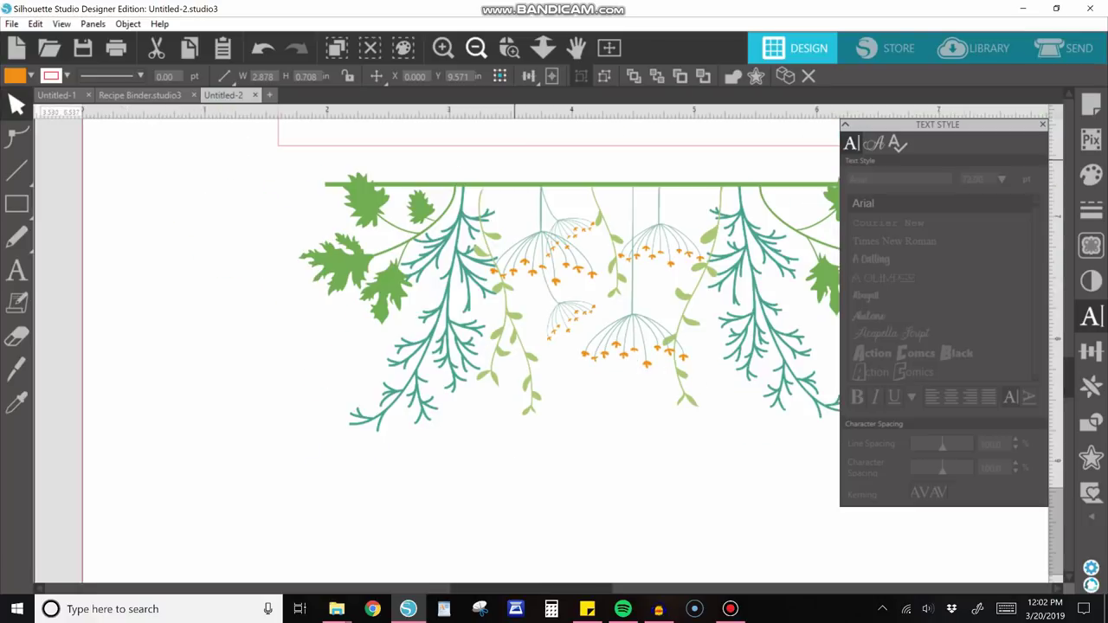
pyautogui.click(476, 48)
pyautogui.click(477, 47)
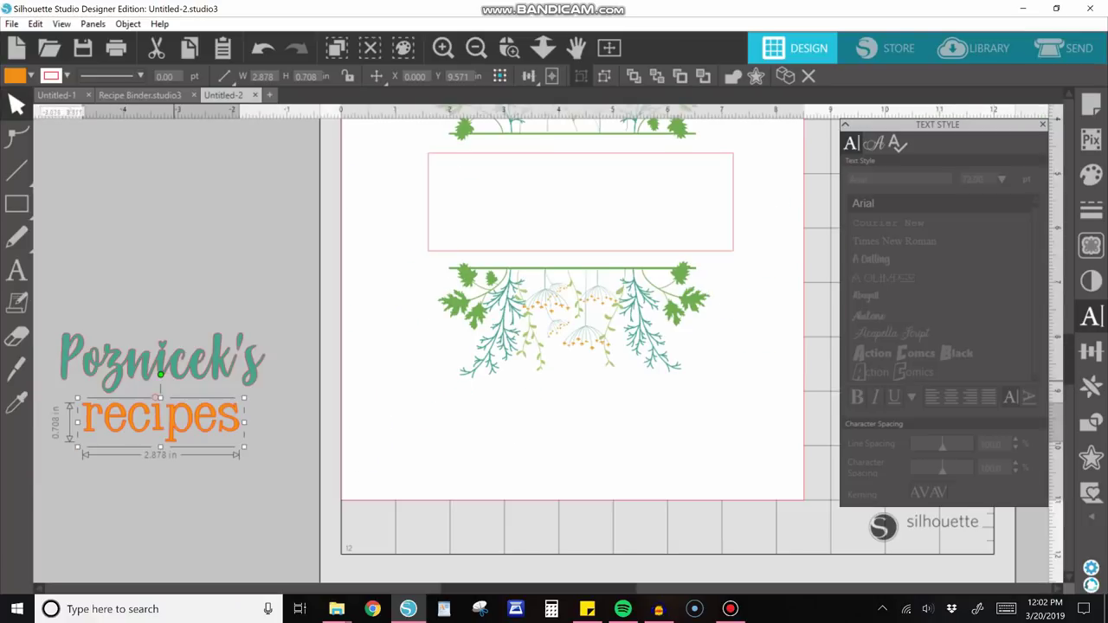
pyautogui.moveTo(71, 290); pyautogui.dragTo(279, 447)
pyautogui.rightClick(278, 447)
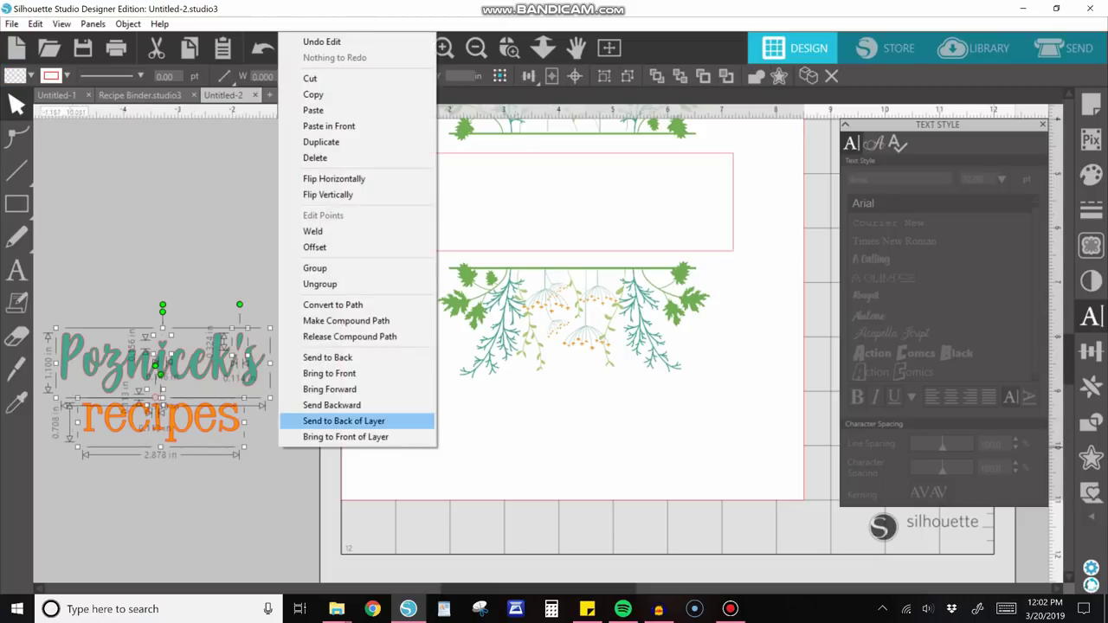
pyautogui.click(314, 268)
# Move the grouped text into the blank rectangle between the two floral borders on the cover.
pyautogui.moveTo(161, 389); pyautogui.dragTo(596, 206)
pyautogui.moveTo(597, 266); pyautogui.dragTo(598, 242)
pyautogui.moveTo(576, 176); pyautogui.dragTo(569, 191)
pyautogui.click(271, 208)
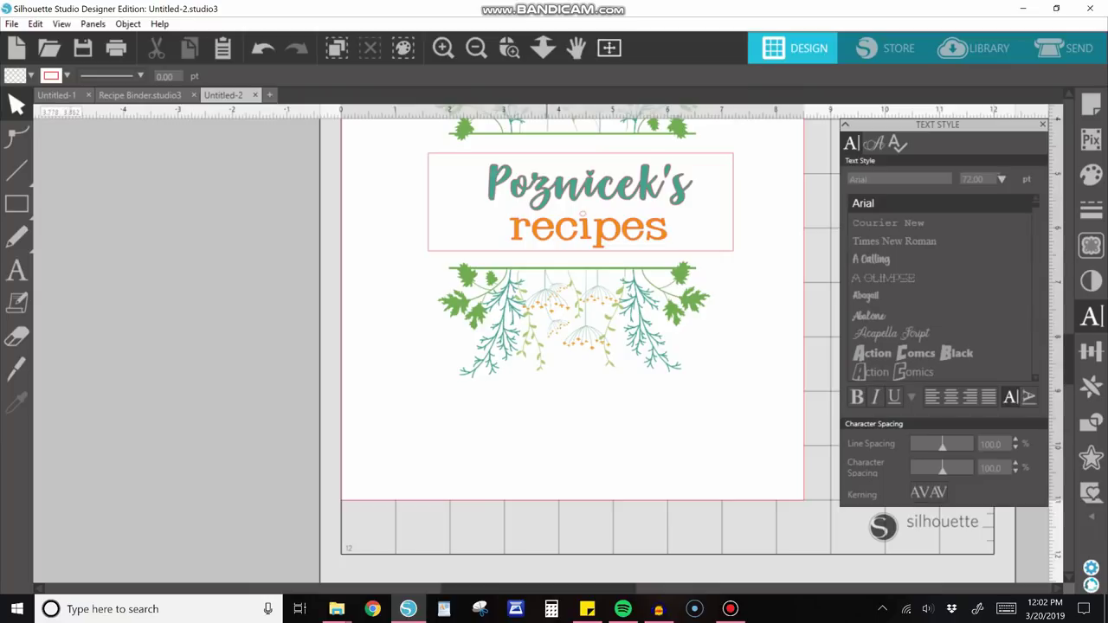
# Set the grouped cover text to No Cut in the send settings.
pyautogui.click(610, 47)
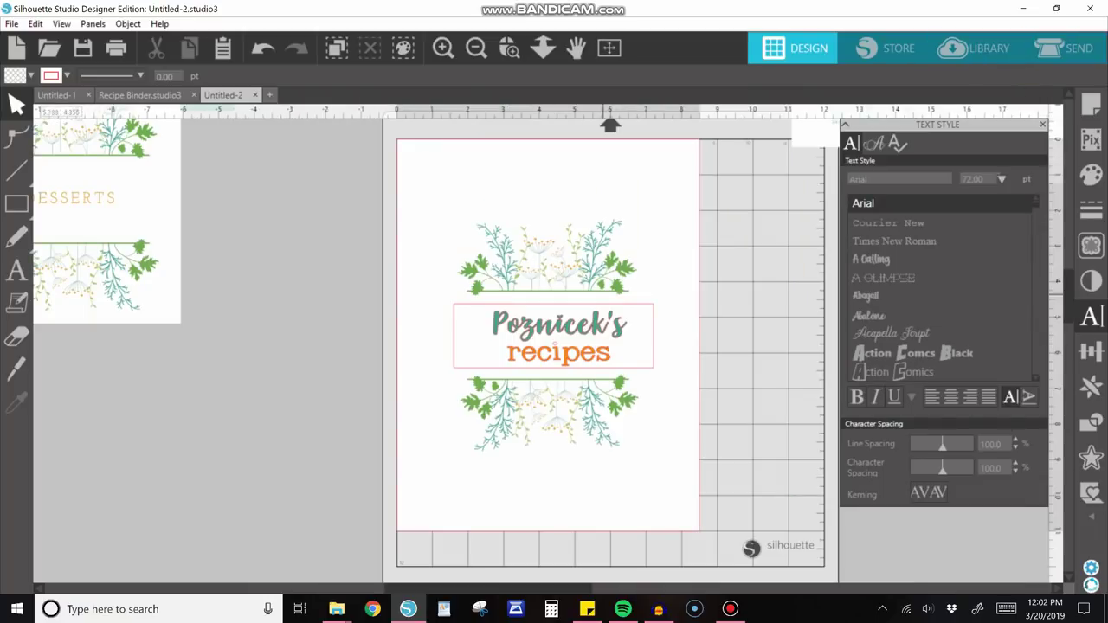
pyautogui.click(559, 339)
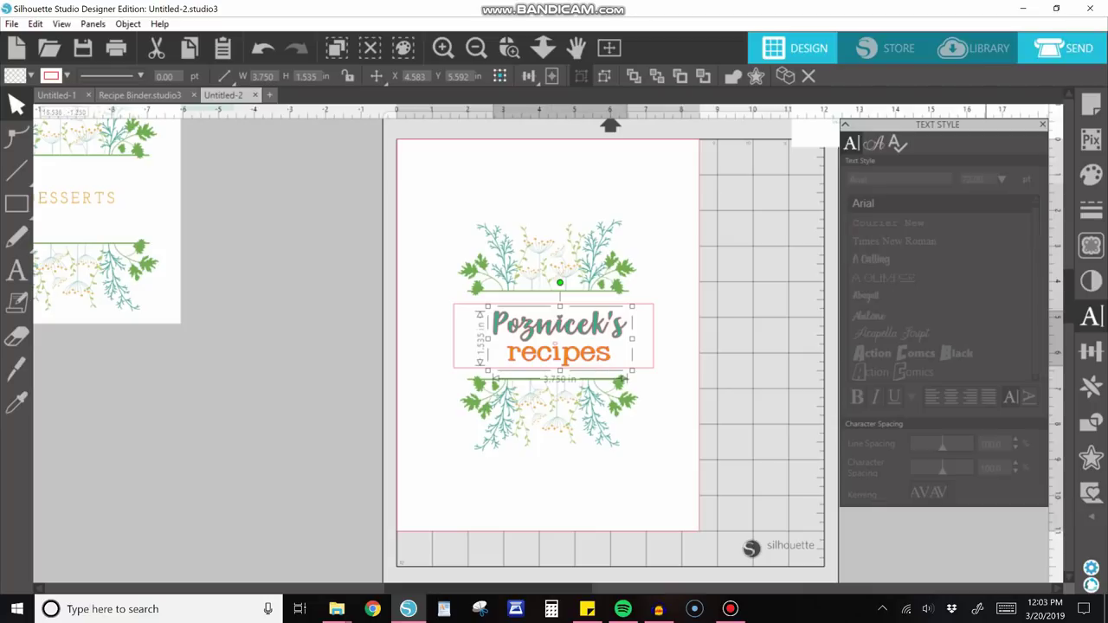
pyautogui.click(1064, 47)
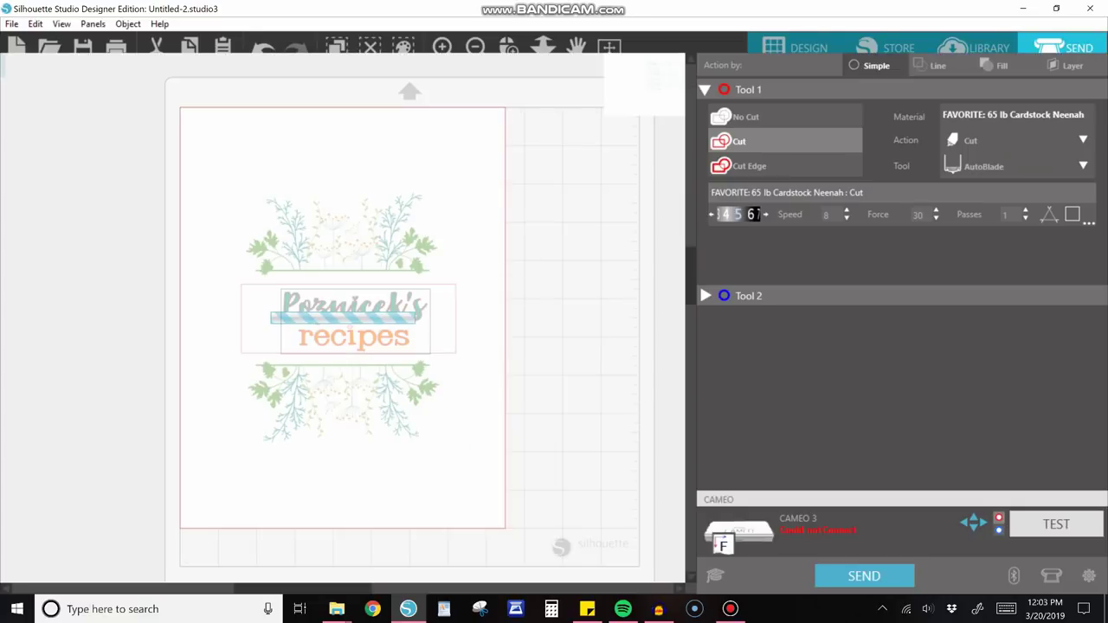
pyautogui.click(747, 117)
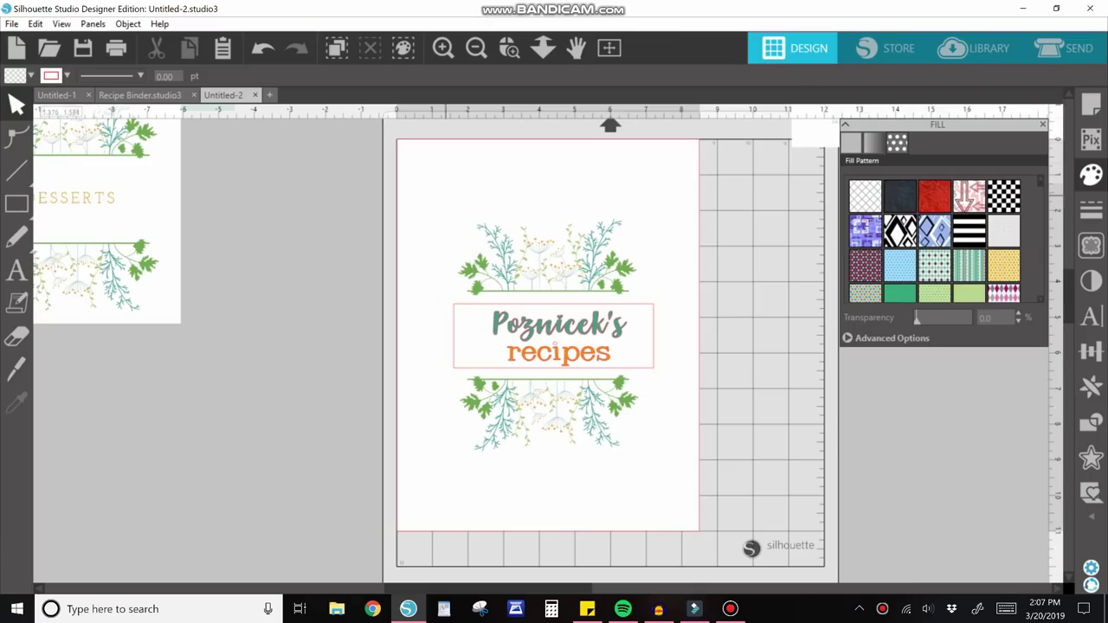
# Move the finished cover artwork off the page onto the area beside the mat.
pyautogui.hotkey('ctrl', 'a')
pyautogui.moveTo(563, 342); pyautogui.dragTo(98, 245)
pyautogui.click(432, 165)
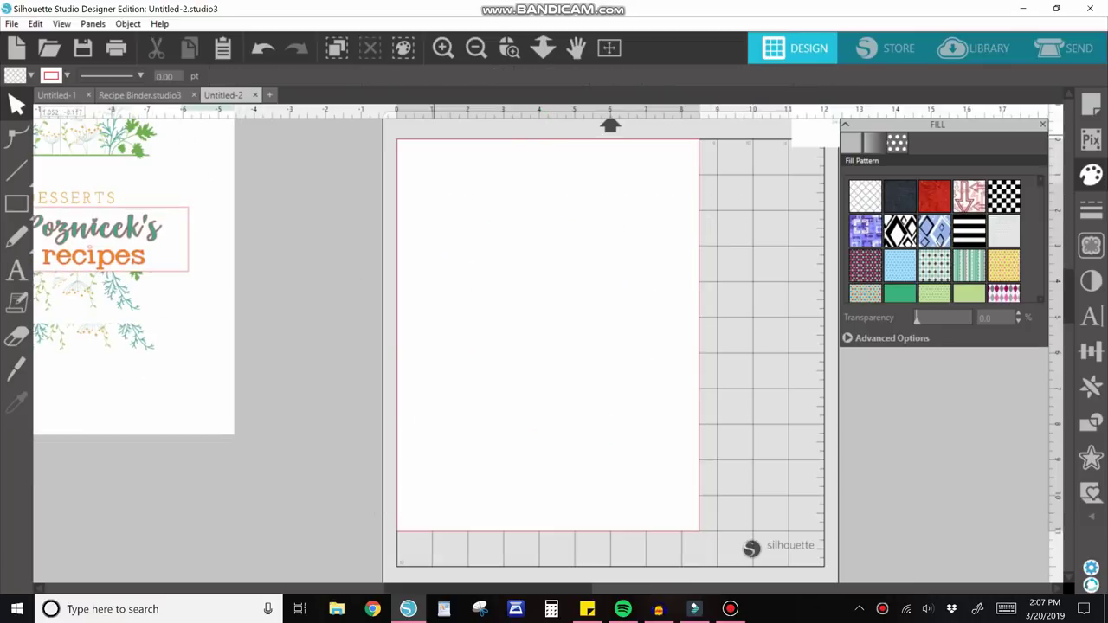
# Place the "main dishes" divider tab beside the mat and move its outline above the label text.
pyautogui.click(476, 49)
pyautogui.moveTo(92, 315); pyautogui.dragTo(391, 250)
pyautogui.click(510, 48)
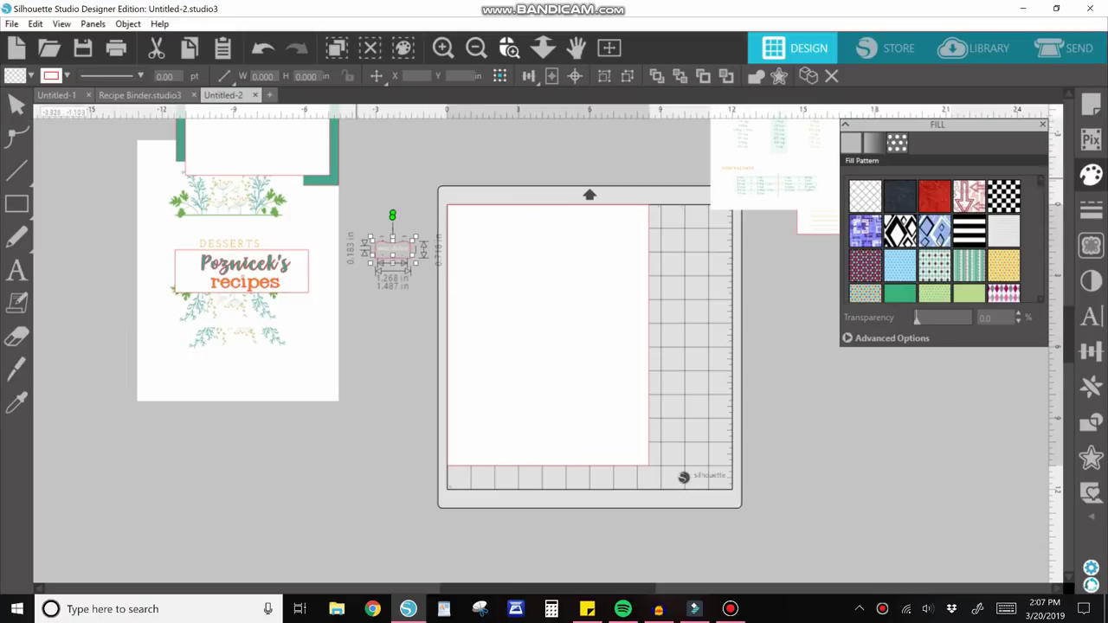
pyautogui.moveTo(353, 233); pyautogui.dragTo(429, 286)
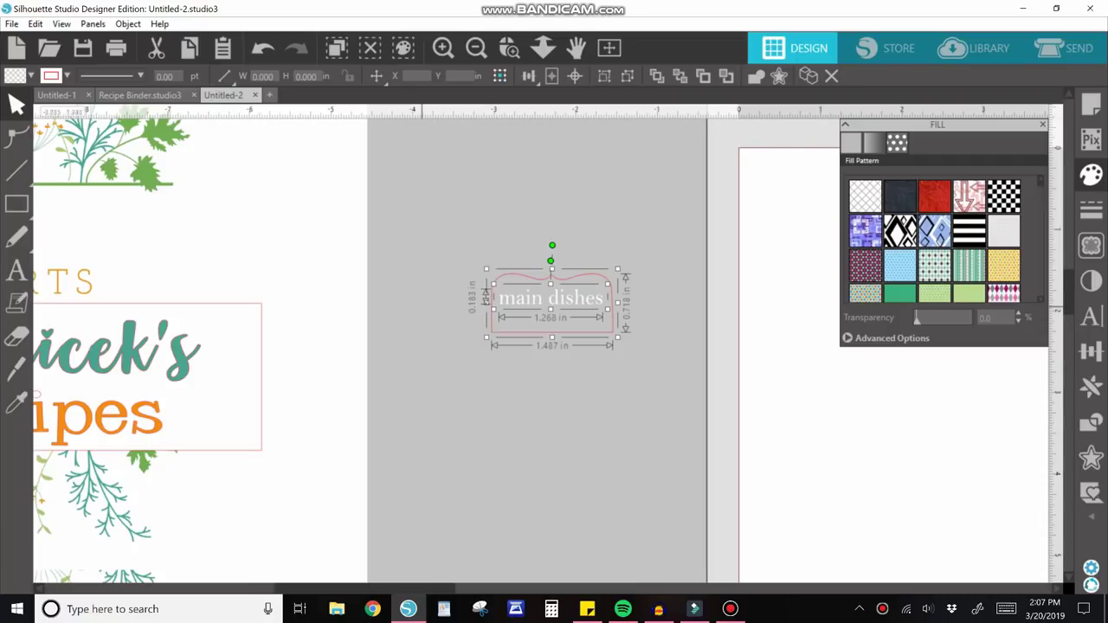
pyautogui.click(438, 296)
pyautogui.moveTo(552, 303); pyautogui.dragTo(567, 216)
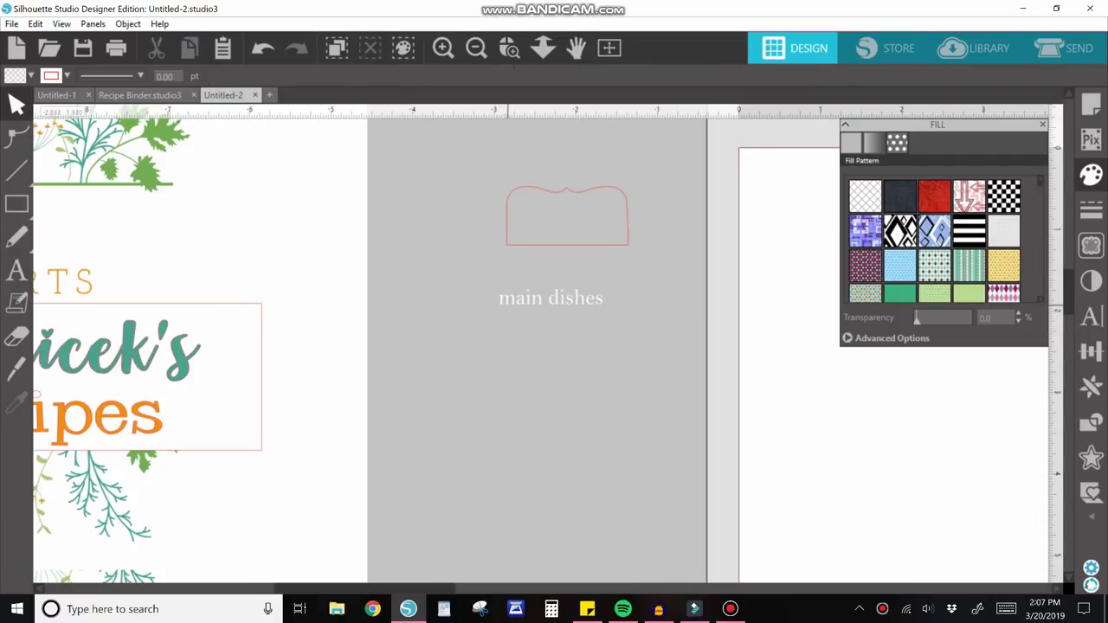
# Add the text "main dishes" in 72 pt Arial and position it below the existing white label.
pyautogui.press('t')
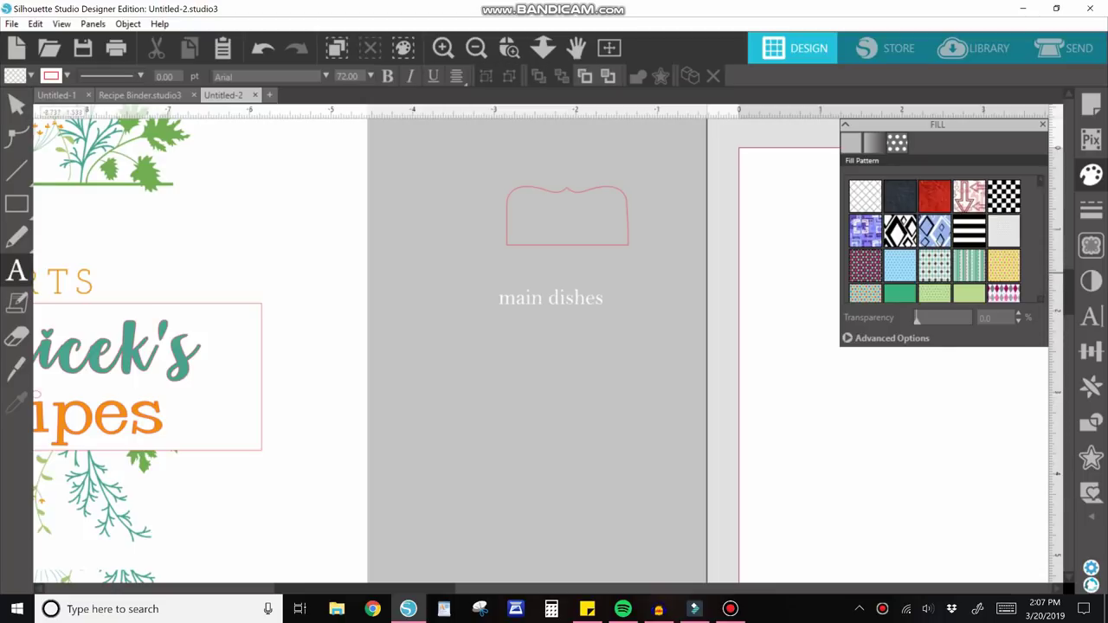
pyautogui.click(451, 354)
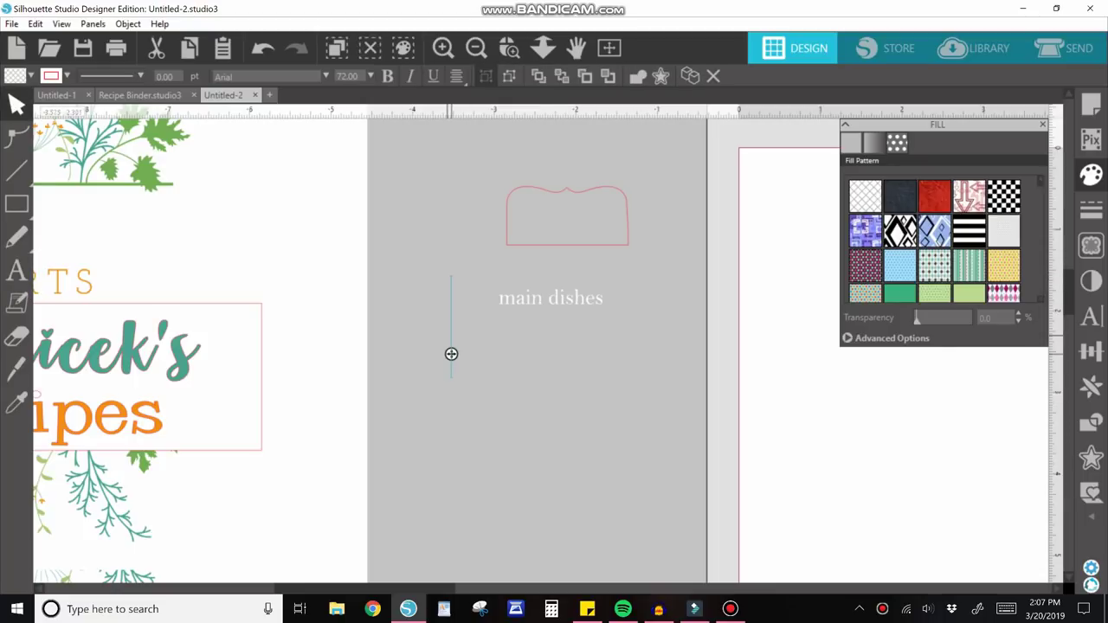
pyautogui.write('main dishes')
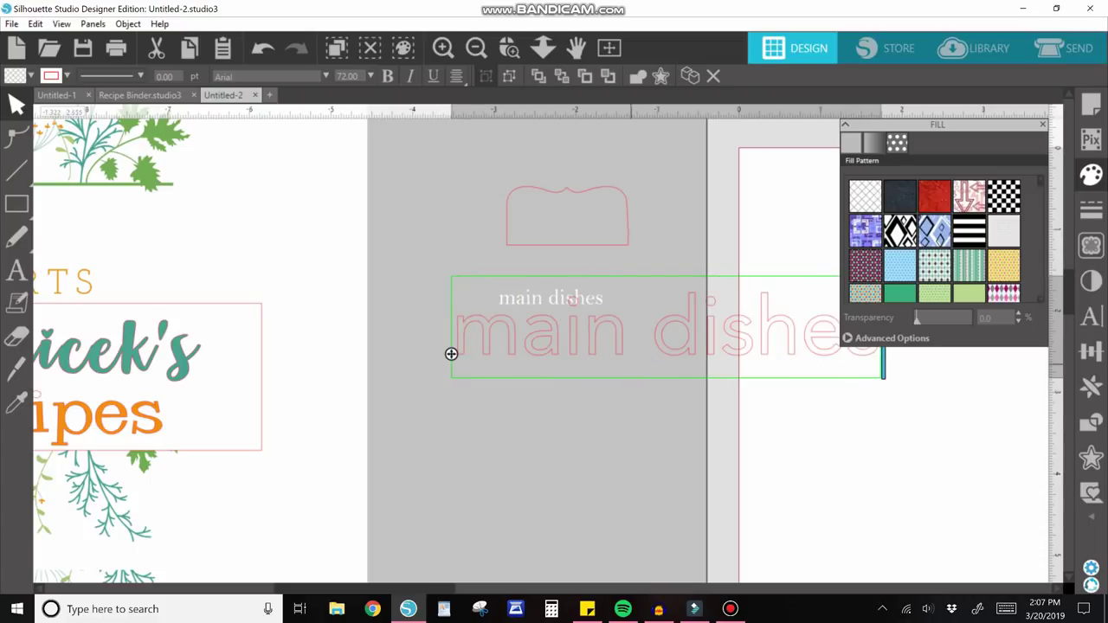
pyautogui.click(559, 429)
pyautogui.moveTo(573, 301); pyautogui.dragTo(548, 374)
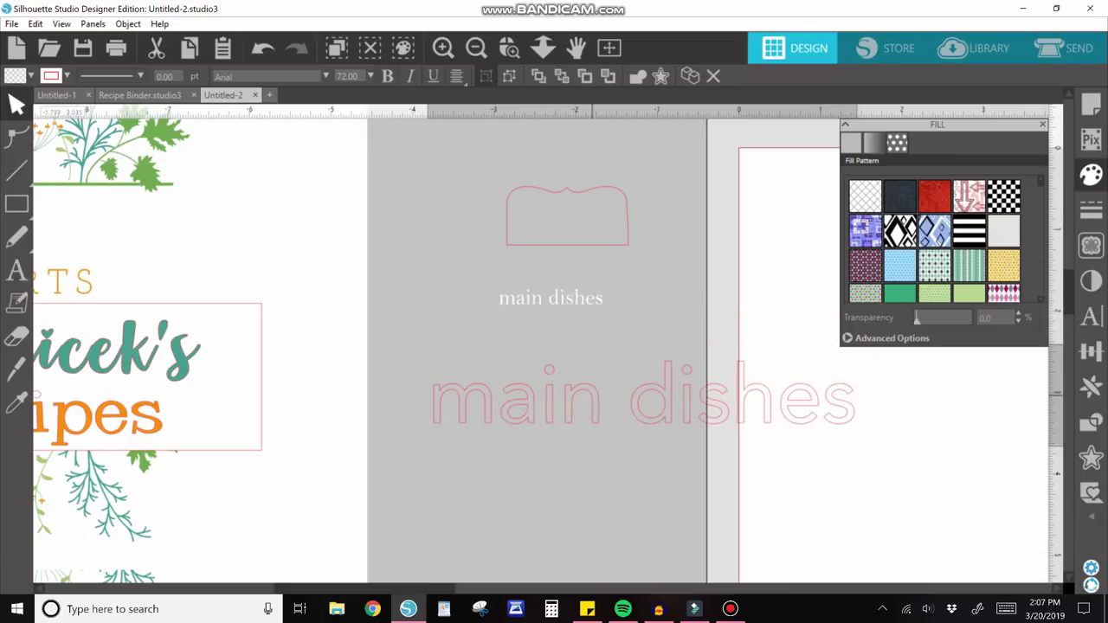
# Show the text style options and move the large "main dishes" text closer beneath the existing white label.
pyautogui.click(1092, 317)
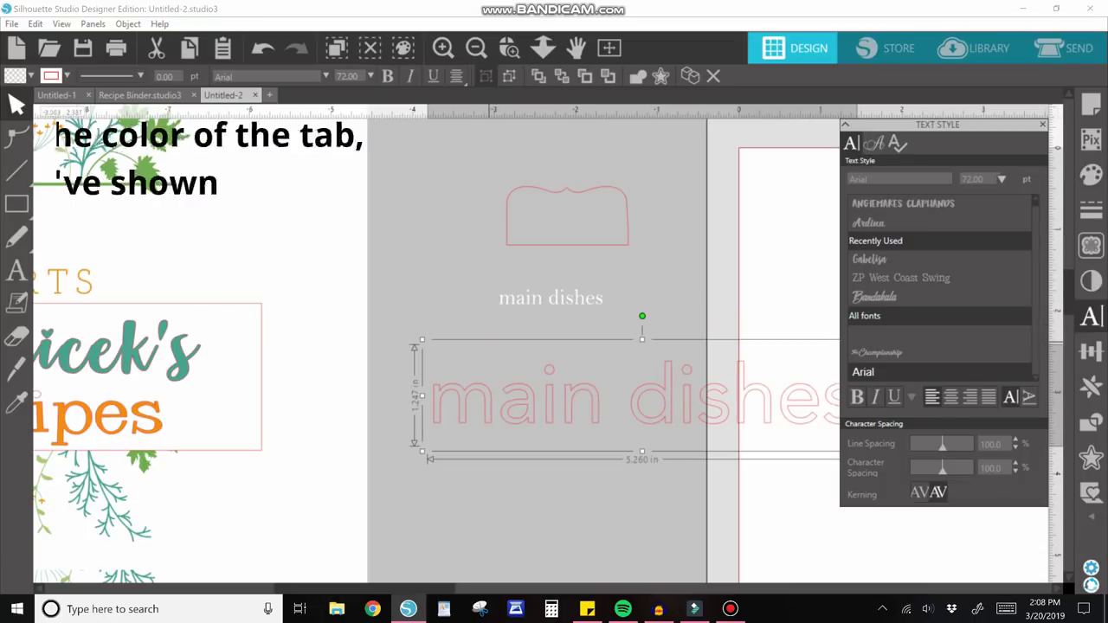
pyautogui.click(426, 385)
pyautogui.moveTo(433, 385); pyautogui.dragTo(387, 365)
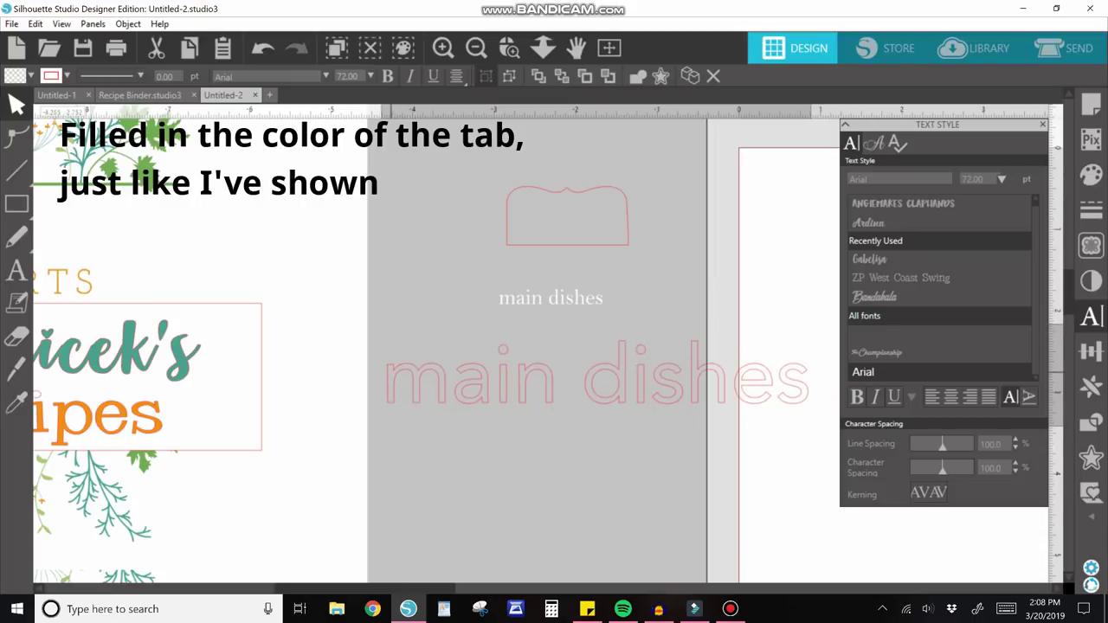
pyautogui.click(583, 187)
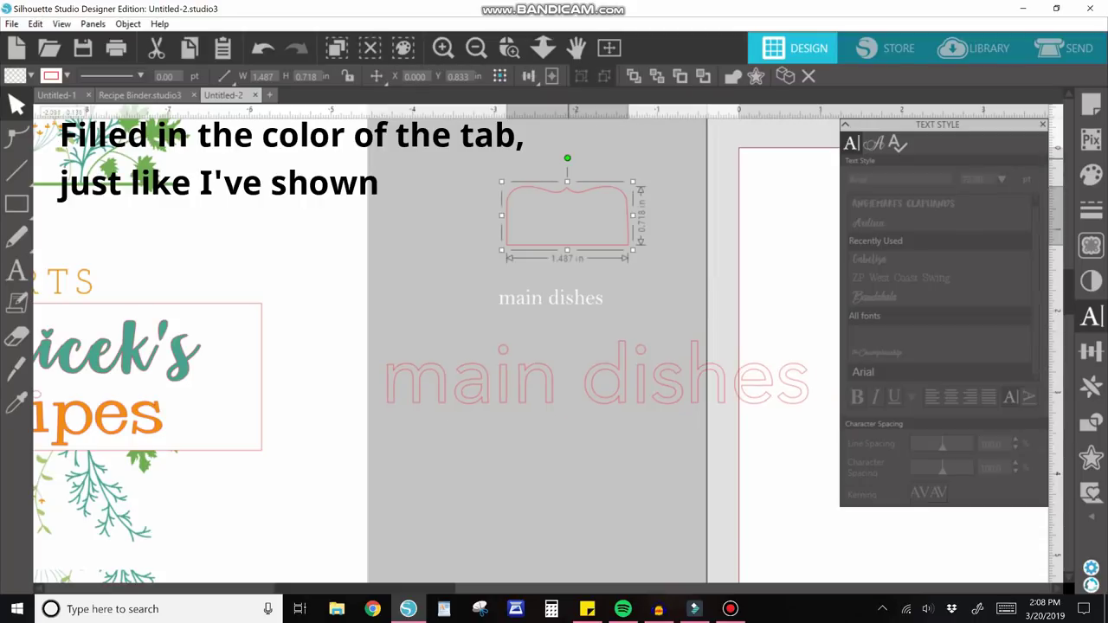
pyautogui.moveTo(567, 158); pyautogui.dragTo(625, 216)
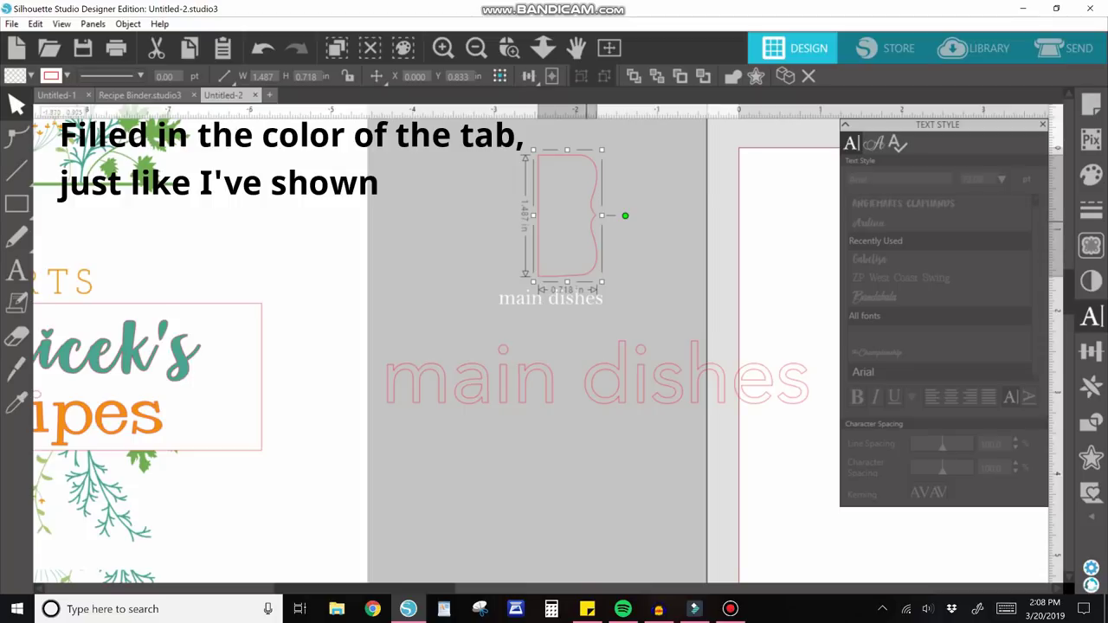
pyautogui.moveTo(587, 216); pyautogui.dragTo(387, 192)
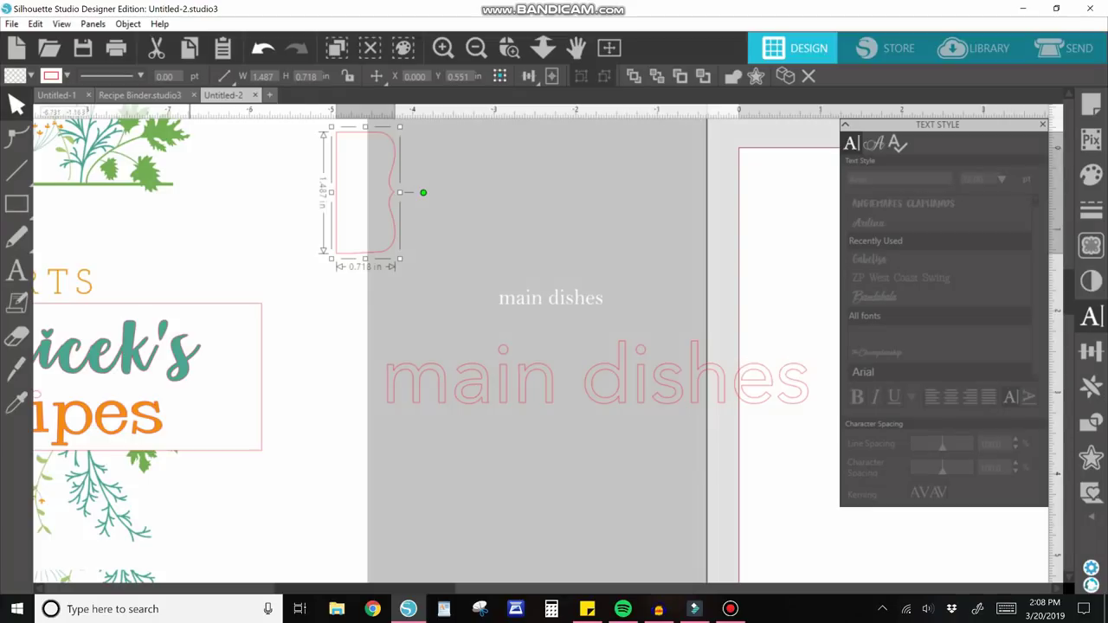
pyautogui.click(263, 47)
pyautogui.click(264, 47)
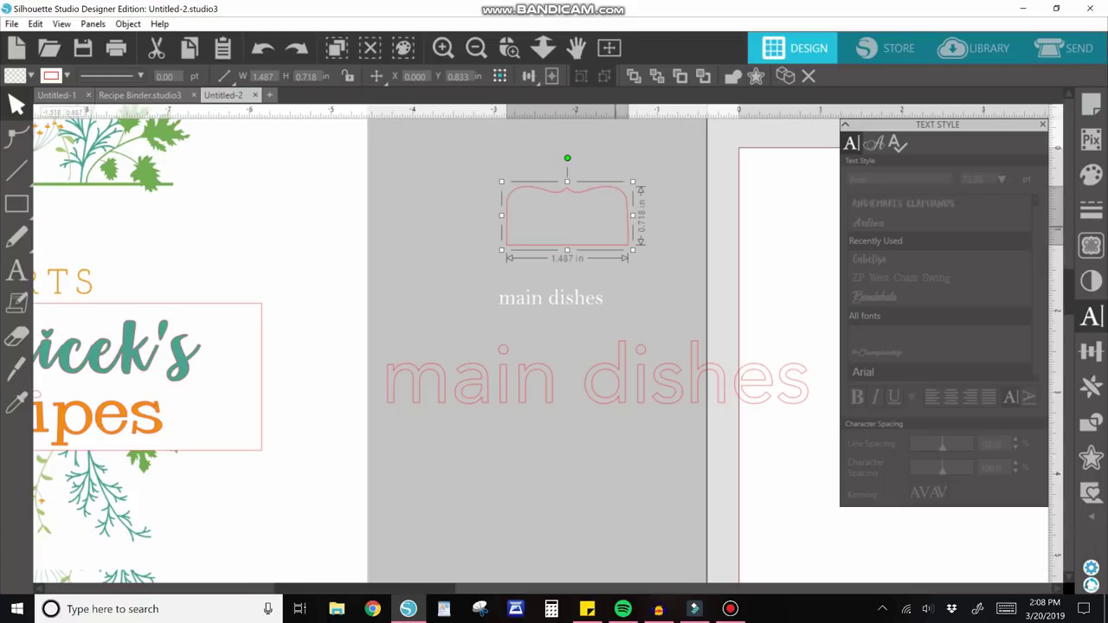
# Scale the large "main dishes" text down to about 1.27 in wide inside the tab outline and fill it white.
pyautogui.click(646, 378)
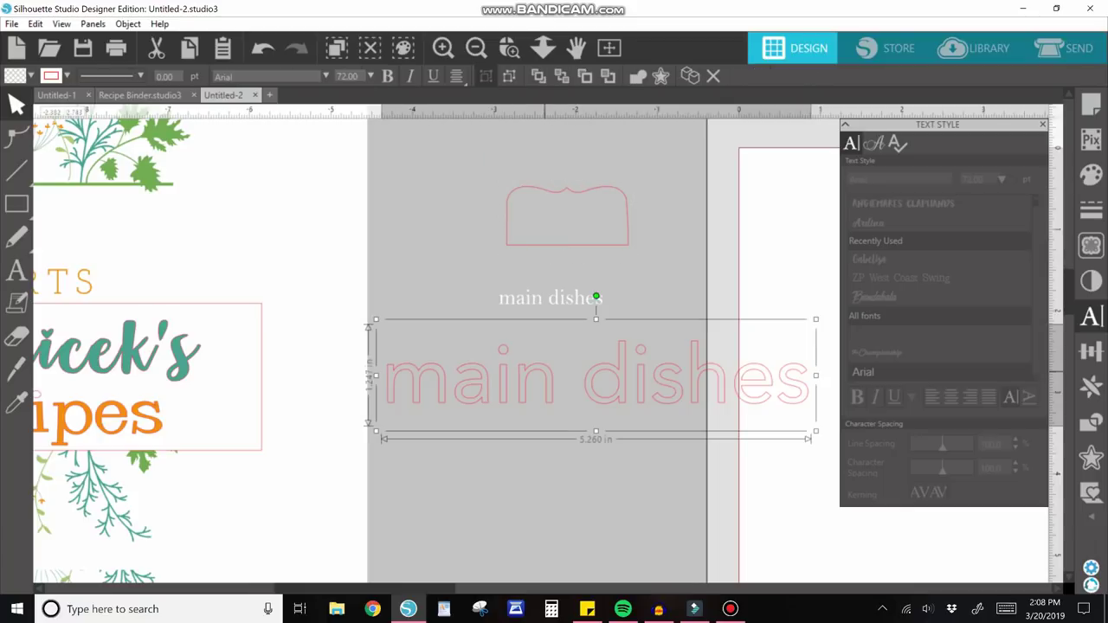
pyautogui.moveTo(816, 318); pyautogui.dragTo(629, 227)
pyautogui.click(32, 76)
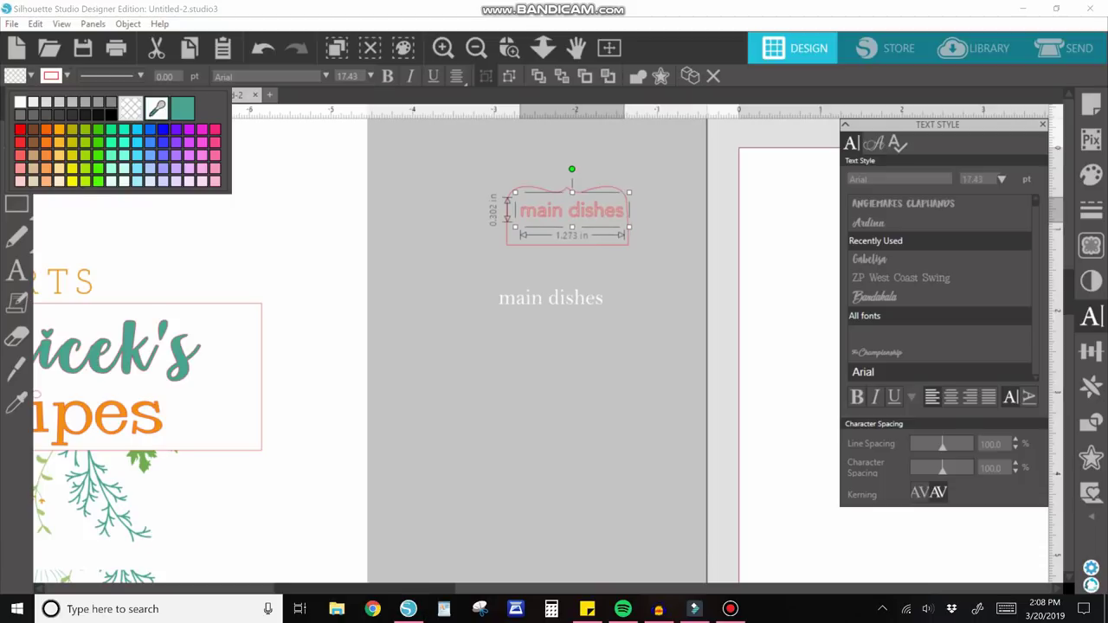
pyautogui.click(20, 103)
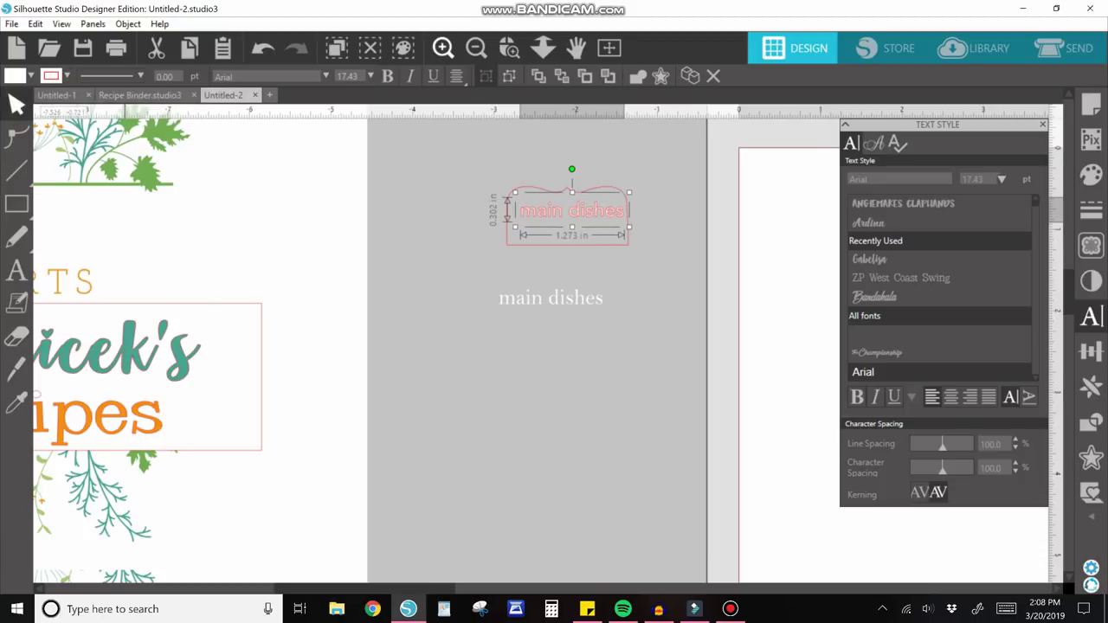
# Set the line colour of the new "main dishes" text to transparent.
pyautogui.click(443, 48)
pyautogui.scroll(1, 452, 346)
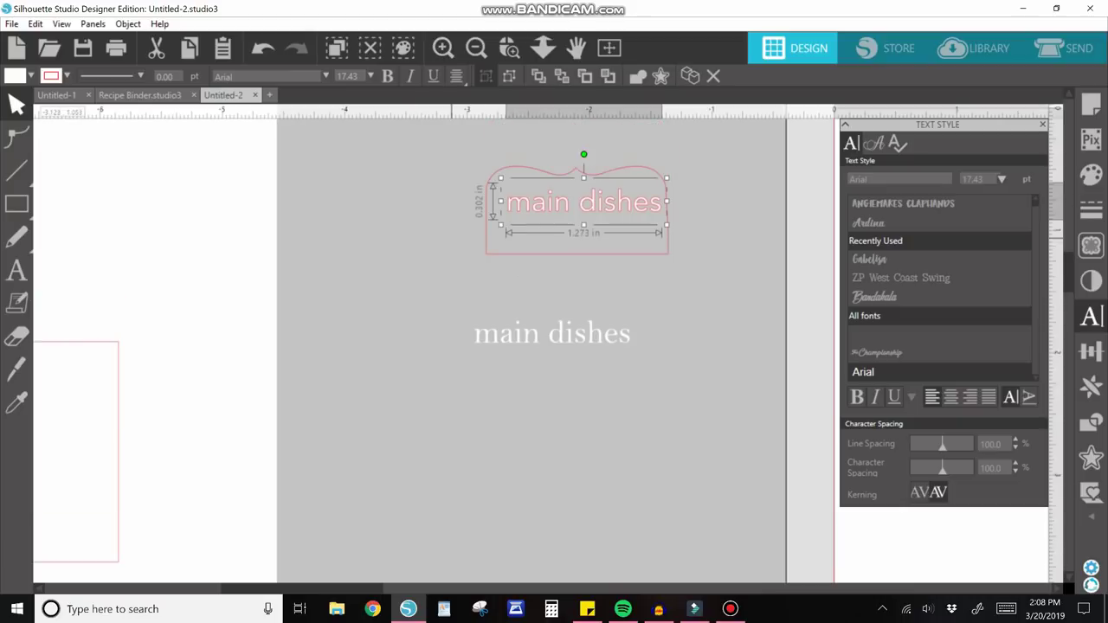
pyautogui.click(66, 77)
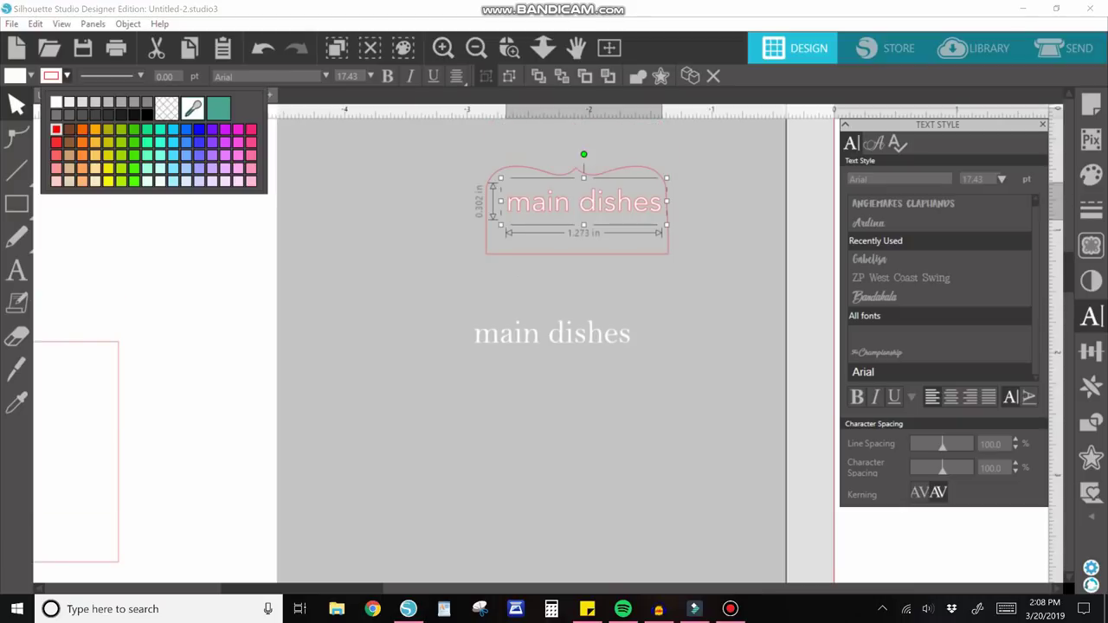
pyautogui.click(167, 109)
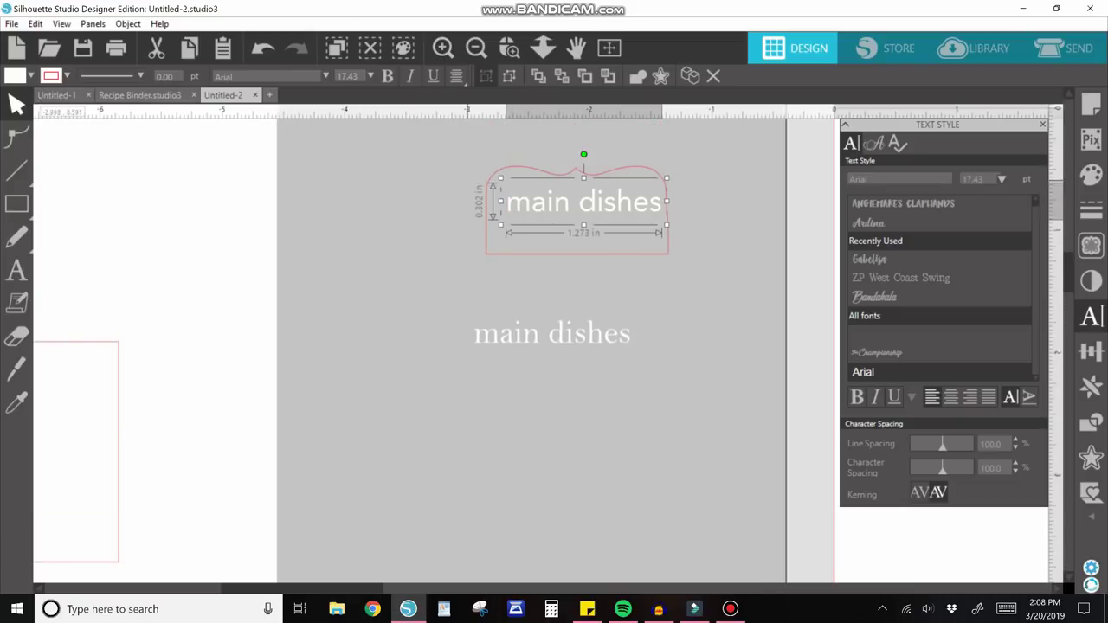
# Nudge the white "main dishes" text slightly upward inside the tab outline.
pyautogui.moveTo(516, 214); pyautogui.dragTo(514, 203)
pyautogui.moveTo(439, 158); pyautogui.dragTo(692, 245)
pyautogui.moveTo(457, 77)
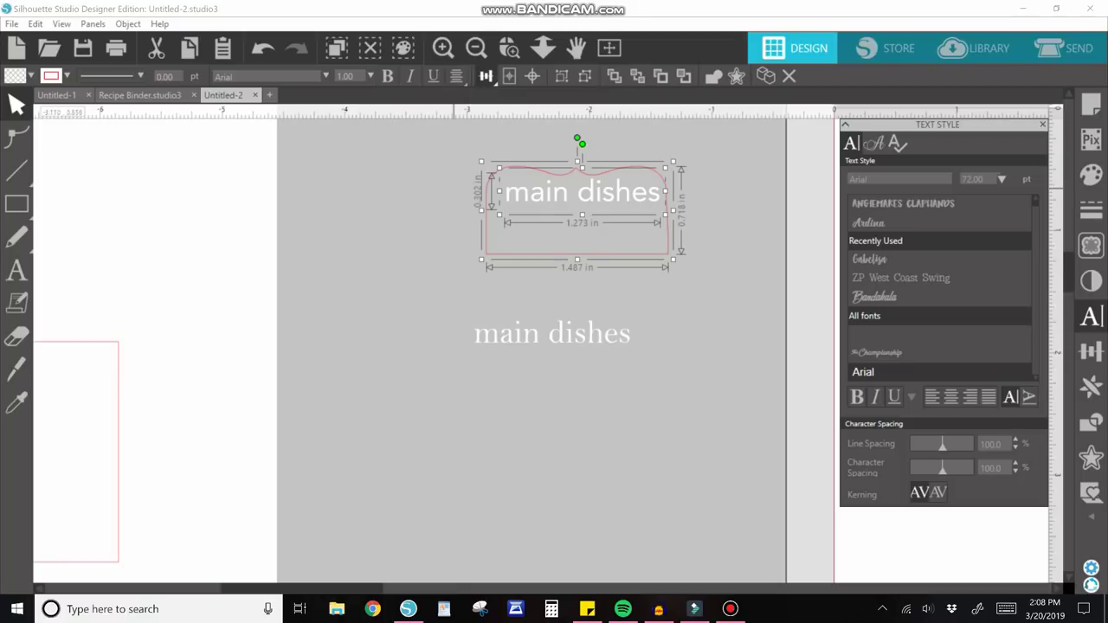
pyautogui.click(456, 180)
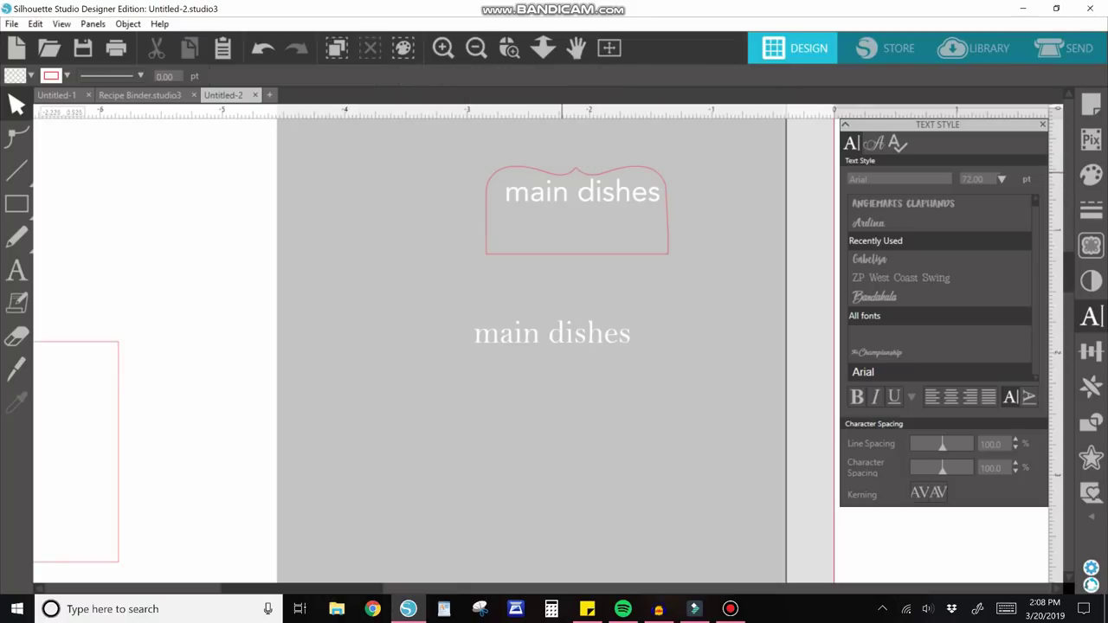
# Set the "main dishes" text inside the tab to No Cut in the send settings and return to the design view.
pyautogui.click(532, 192)
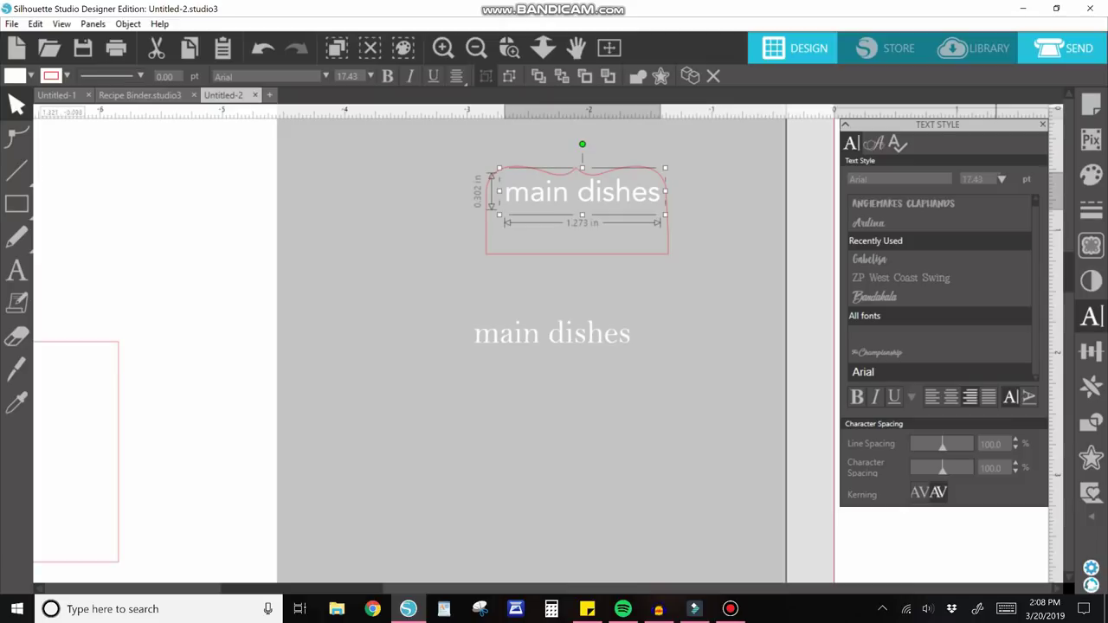
pyautogui.press('i')
pyautogui.click(1031, 54)
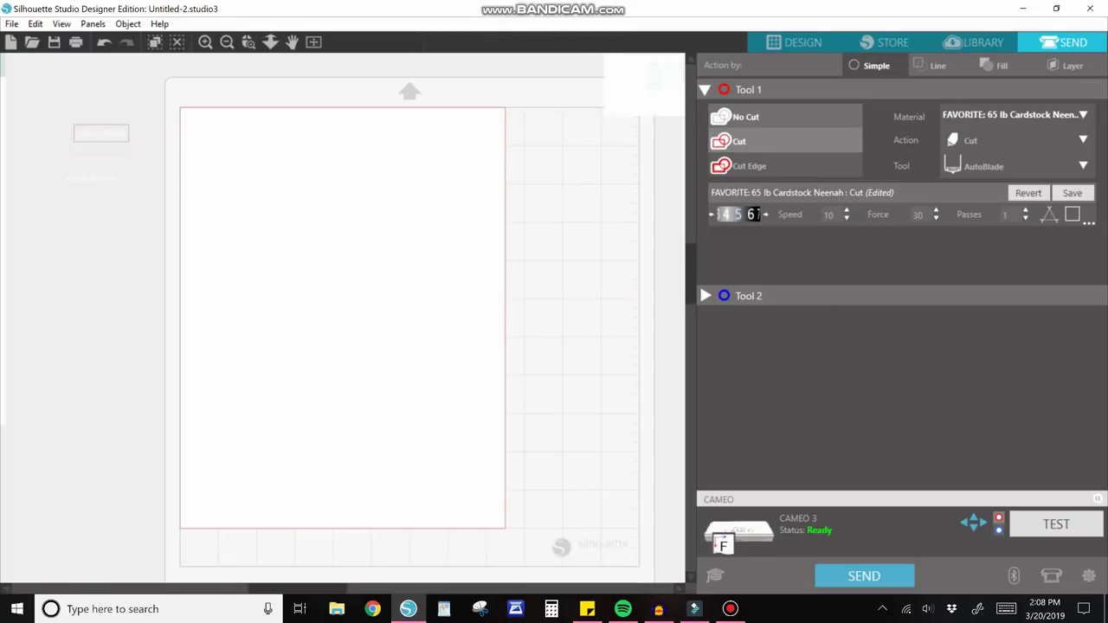
pyautogui.click(771, 117)
pyautogui.click(794, 42)
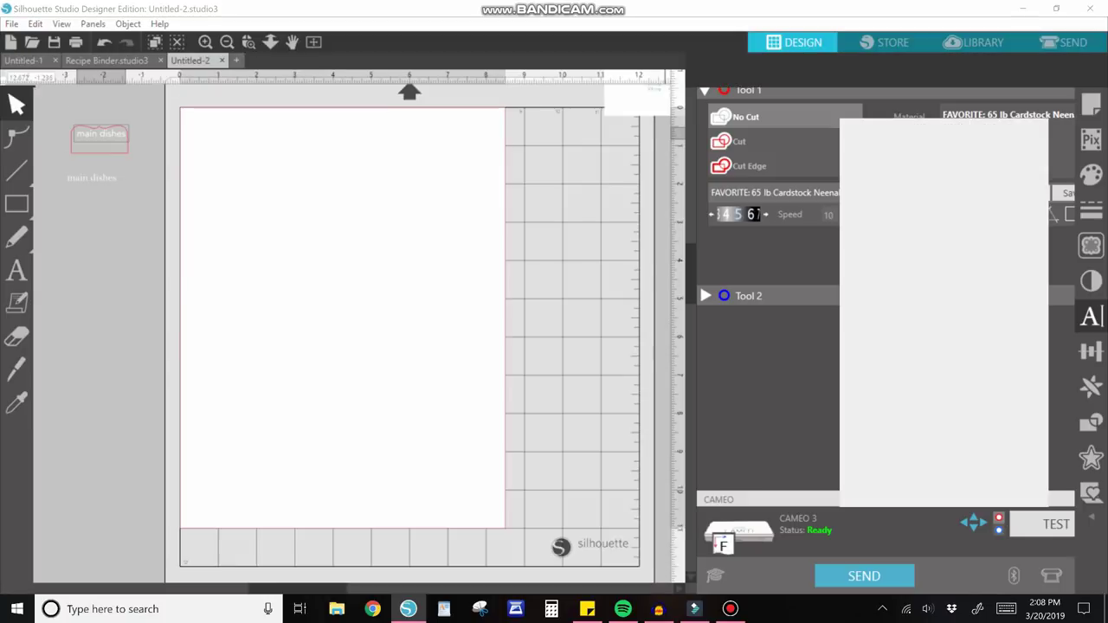
# Place the tab and its label on the page to check their cut lines in the send view, and return them beside the mat.
pyautogui.moveTo(345, 163); pyautogui.dragTo(531, 186)
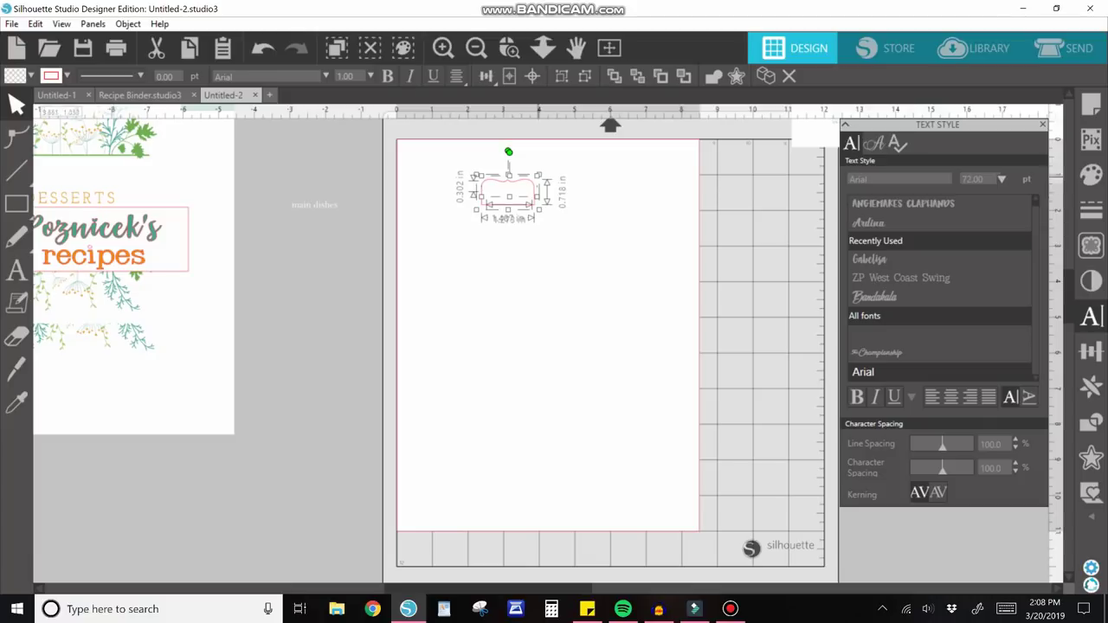
pyautogui.click(1067, 47)
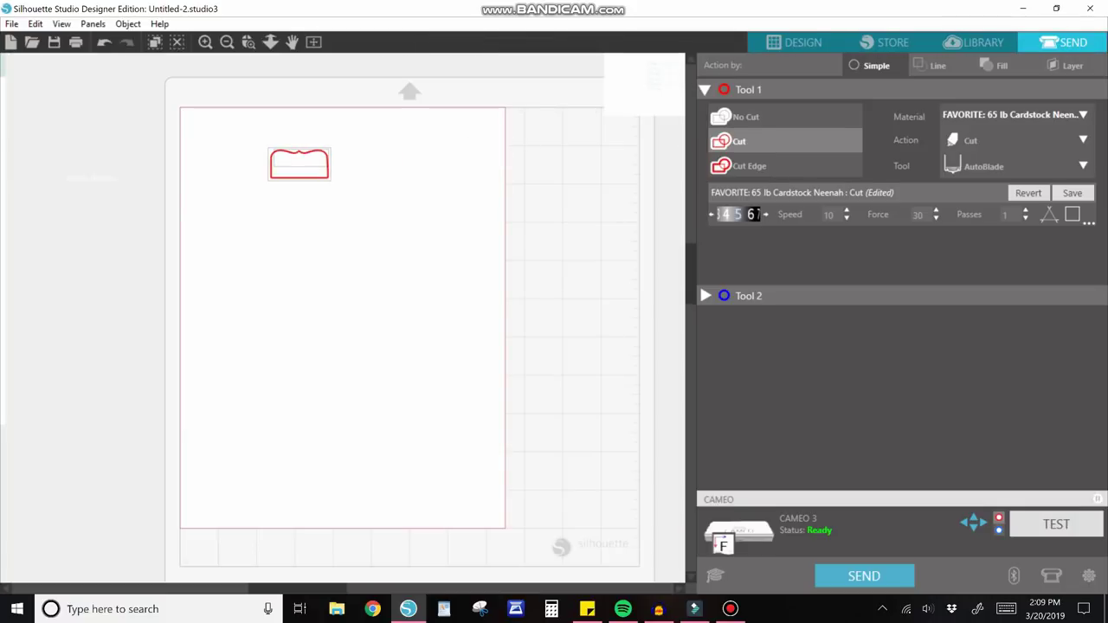
pyautogui.click(797, 42)
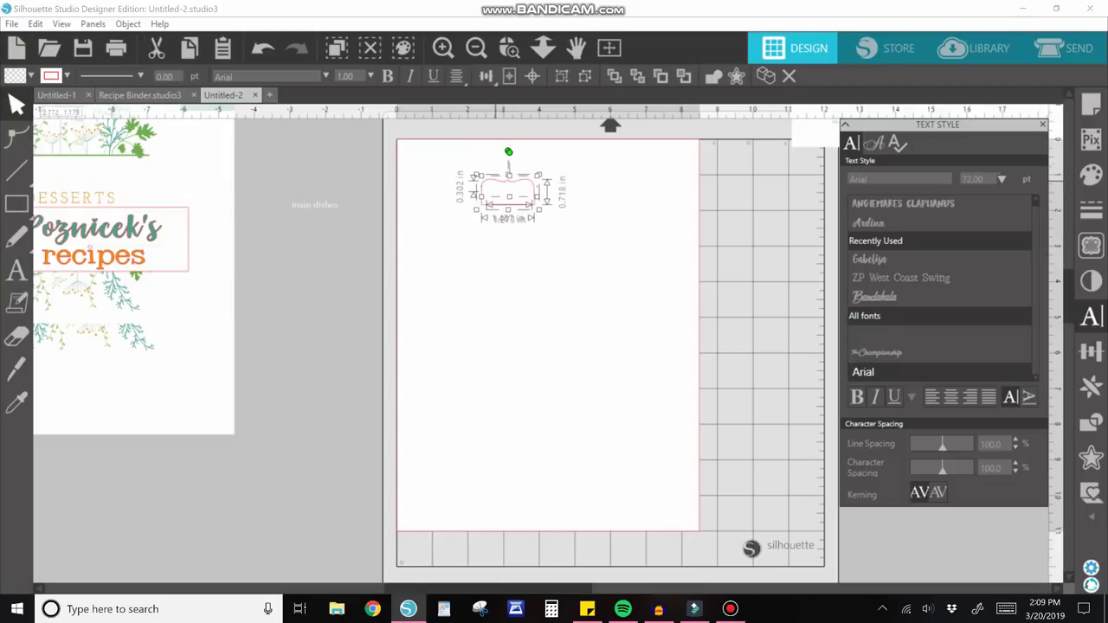
pyautogui.moveTo(493, 182); pyautogui.dragTo(319, 149)
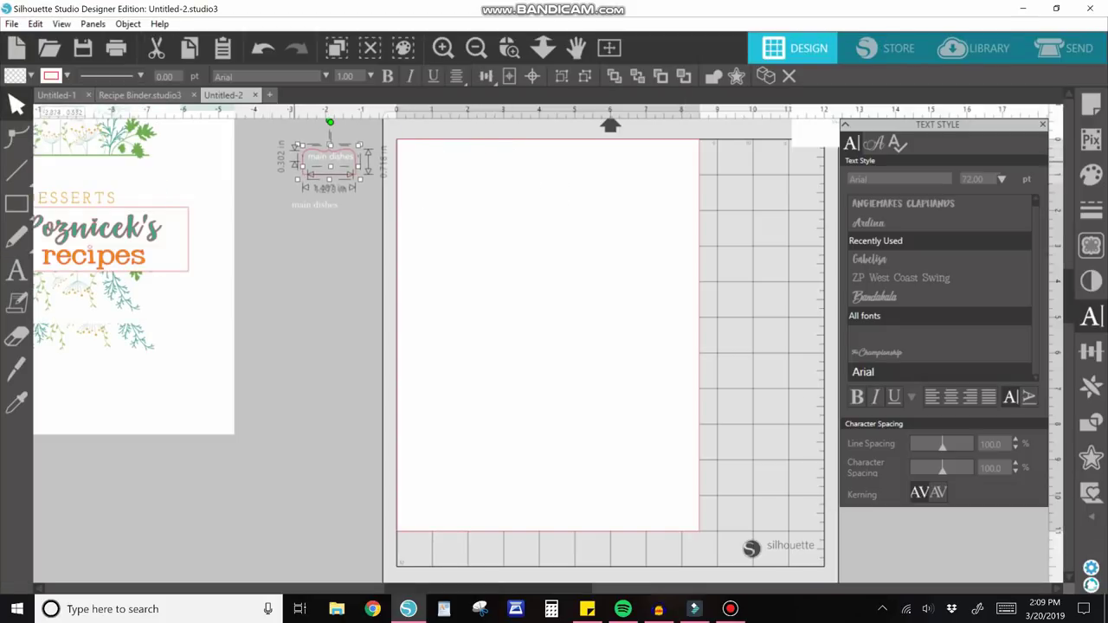